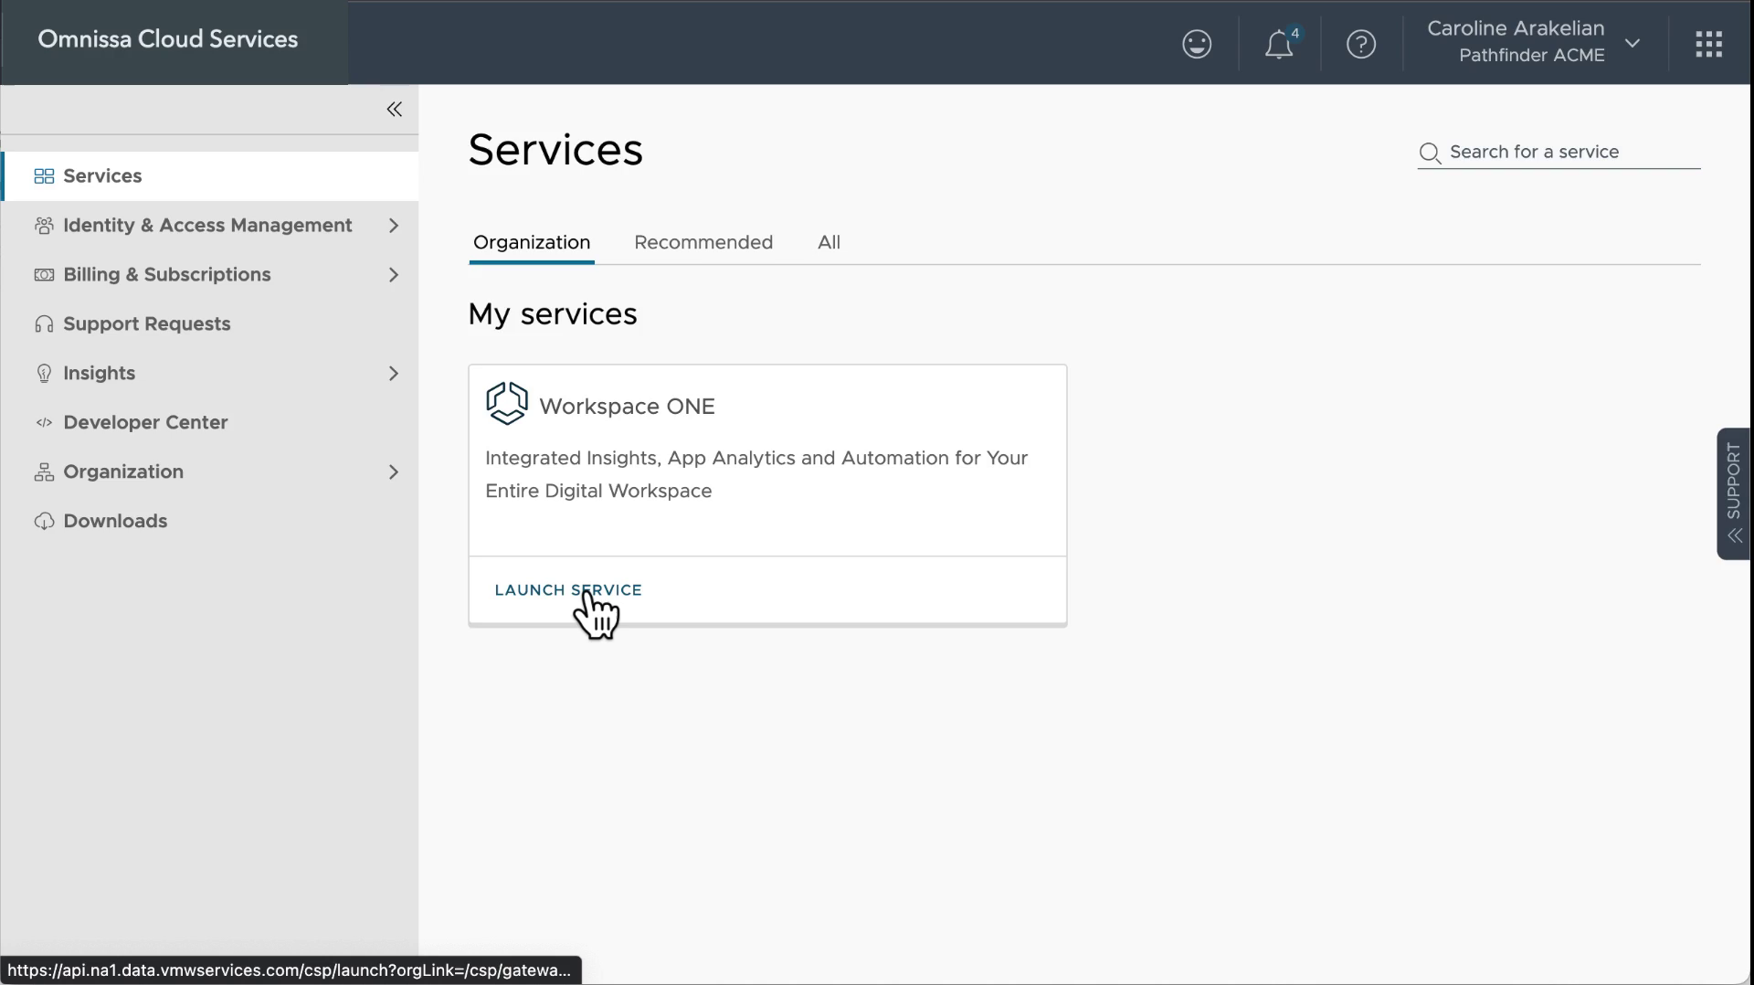
Launch the Workspace ONE service and open the management console of Horizon Cloud Service
click(585, 596)
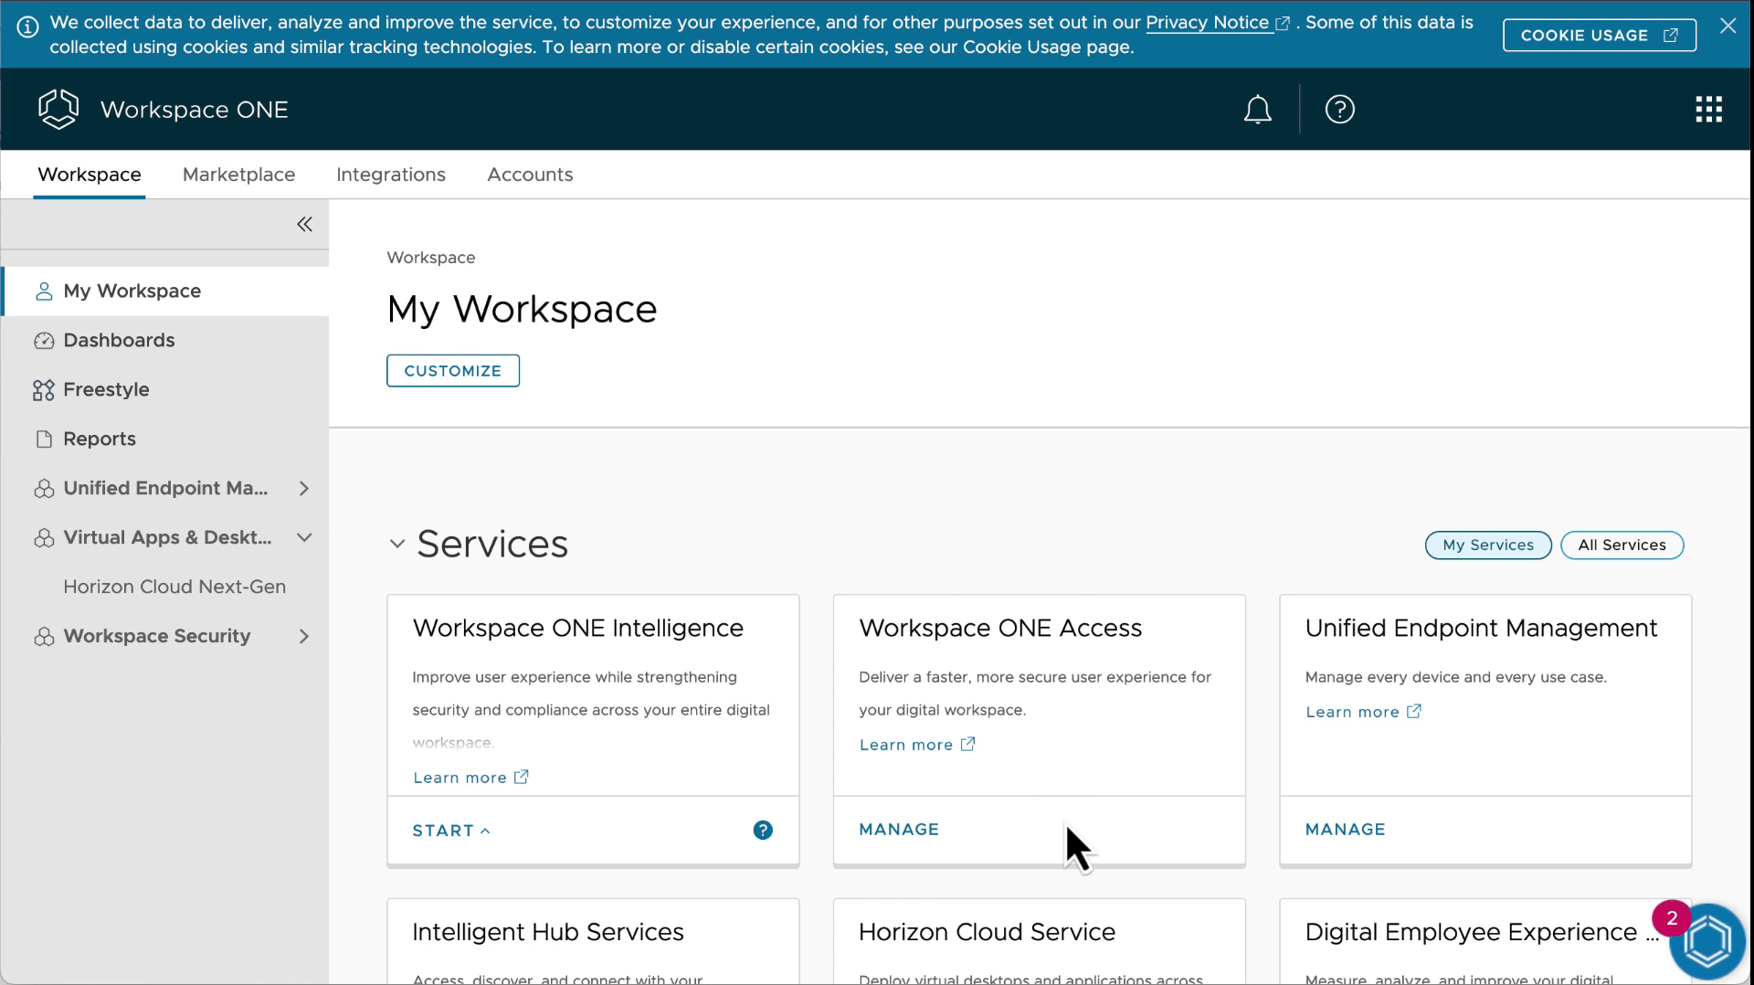
scroll(1066, 826, down, 3)
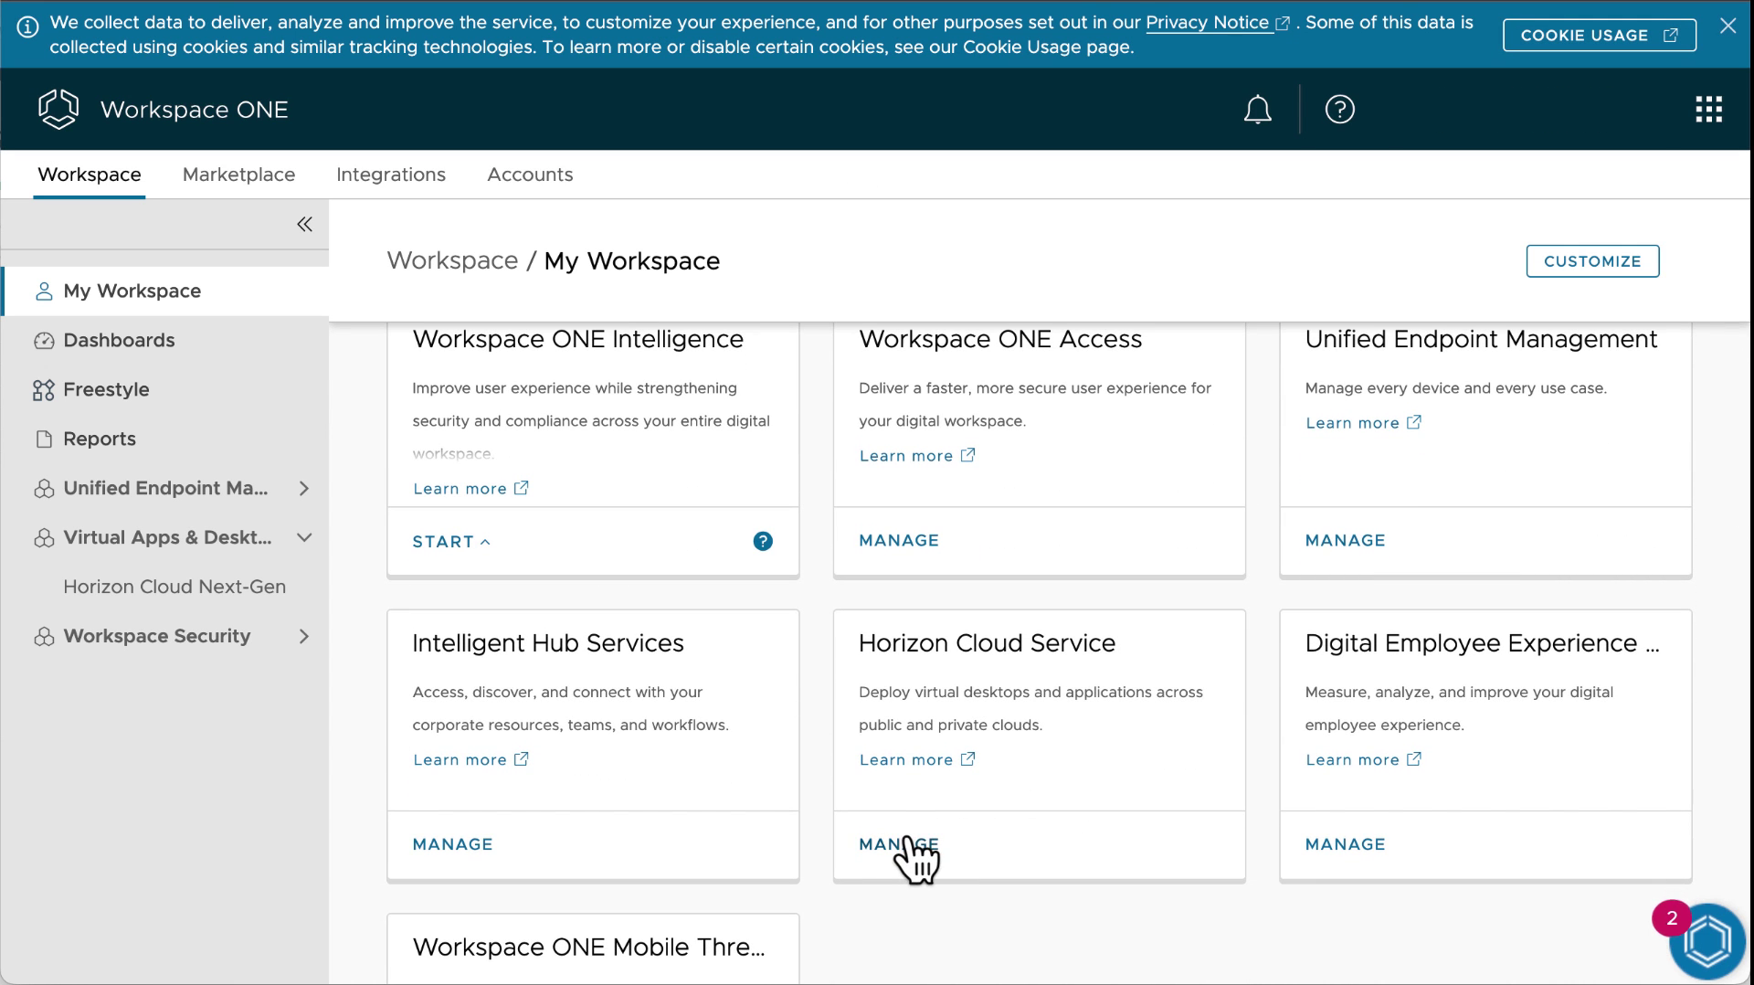
click(907, 840)
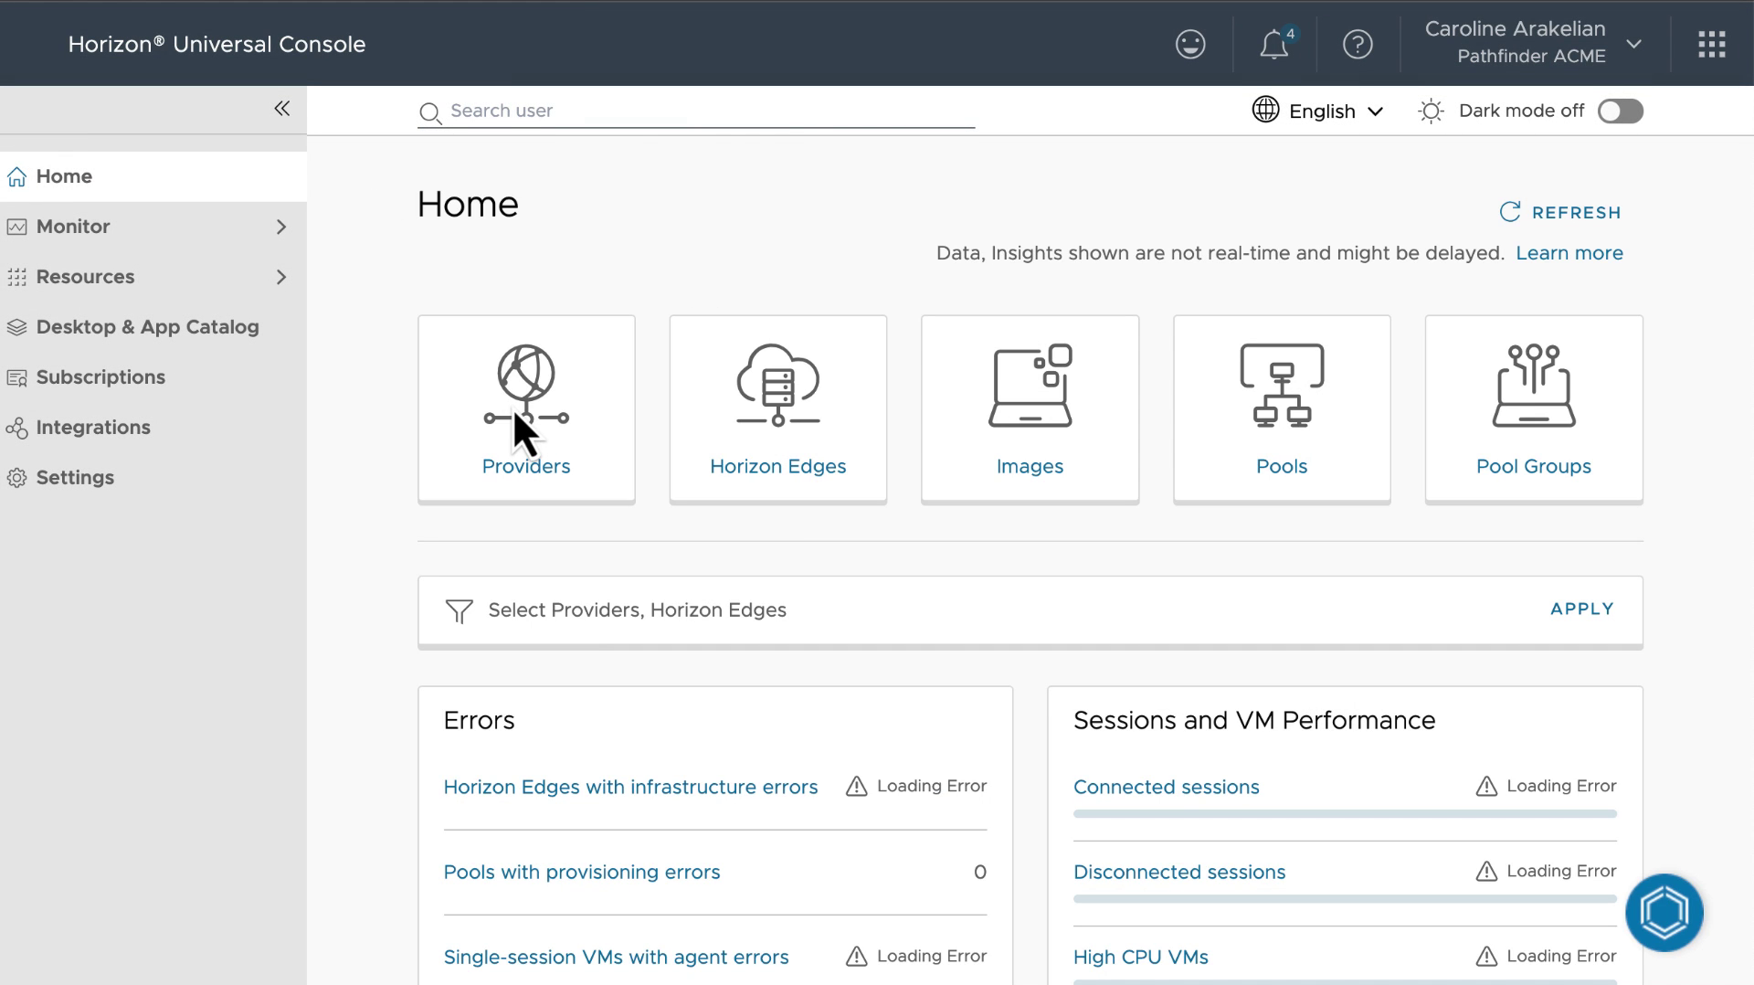
Review the existing providers, the Horizon Edges and the Images page, returning to the console's home page after each
click(533, 466)
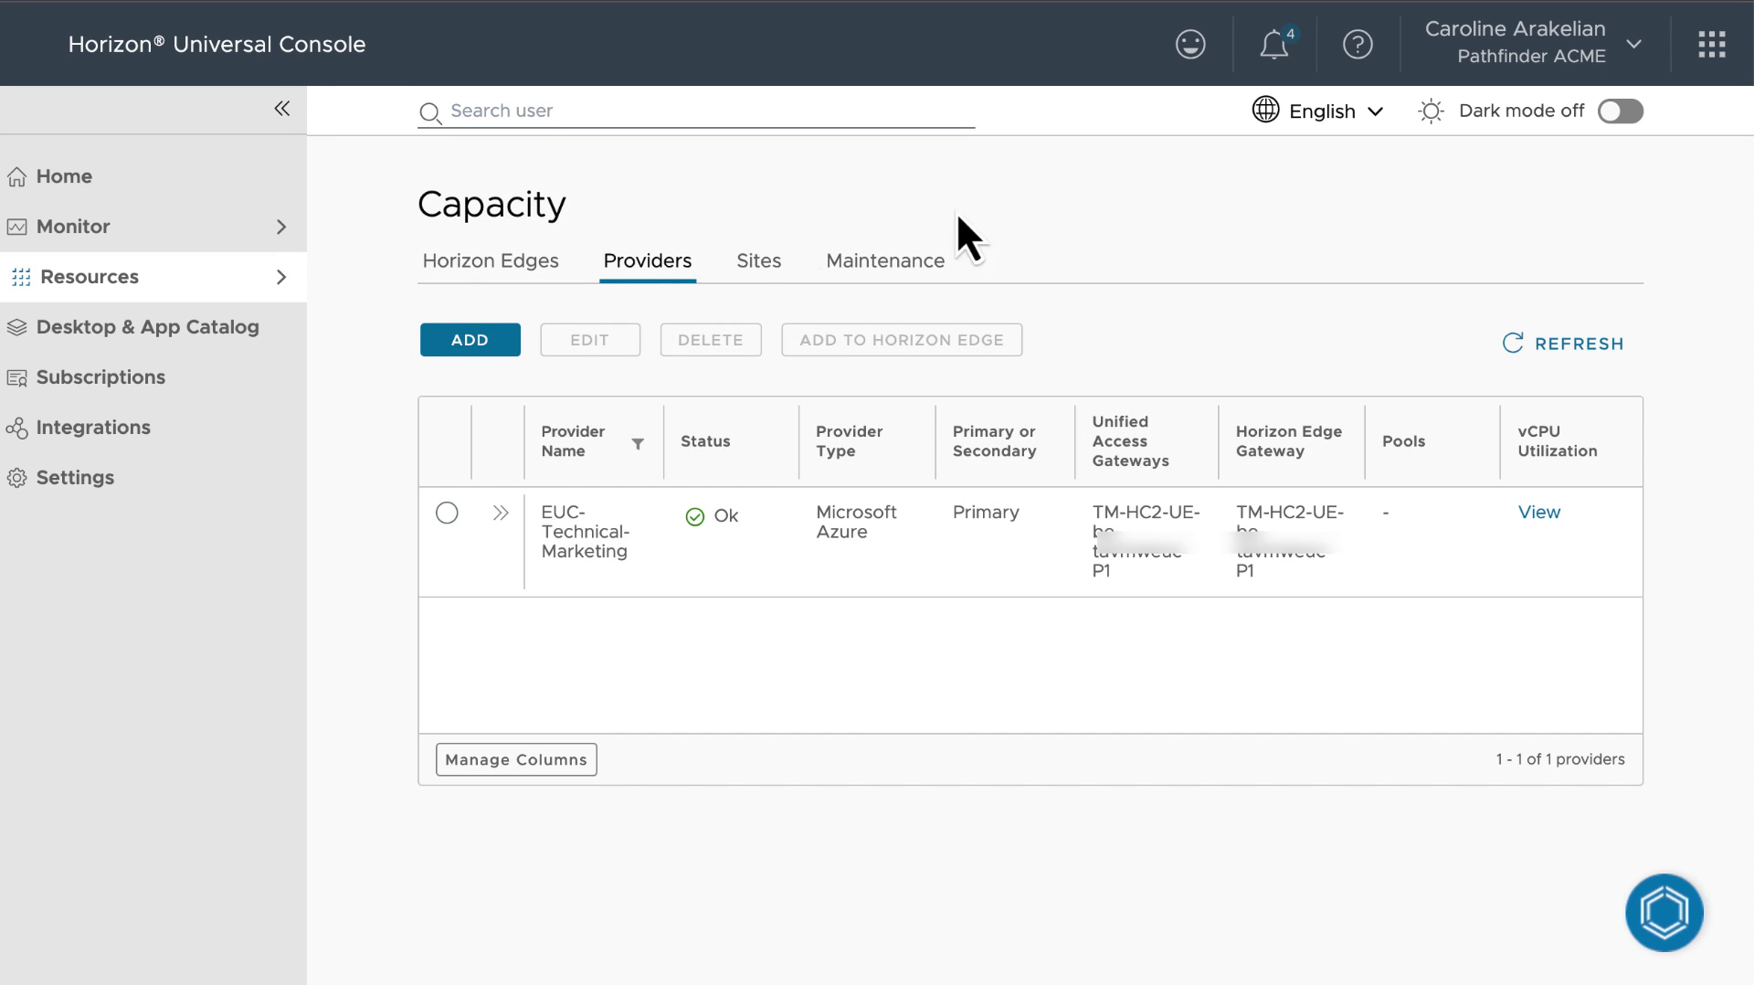
key(alt+Left)
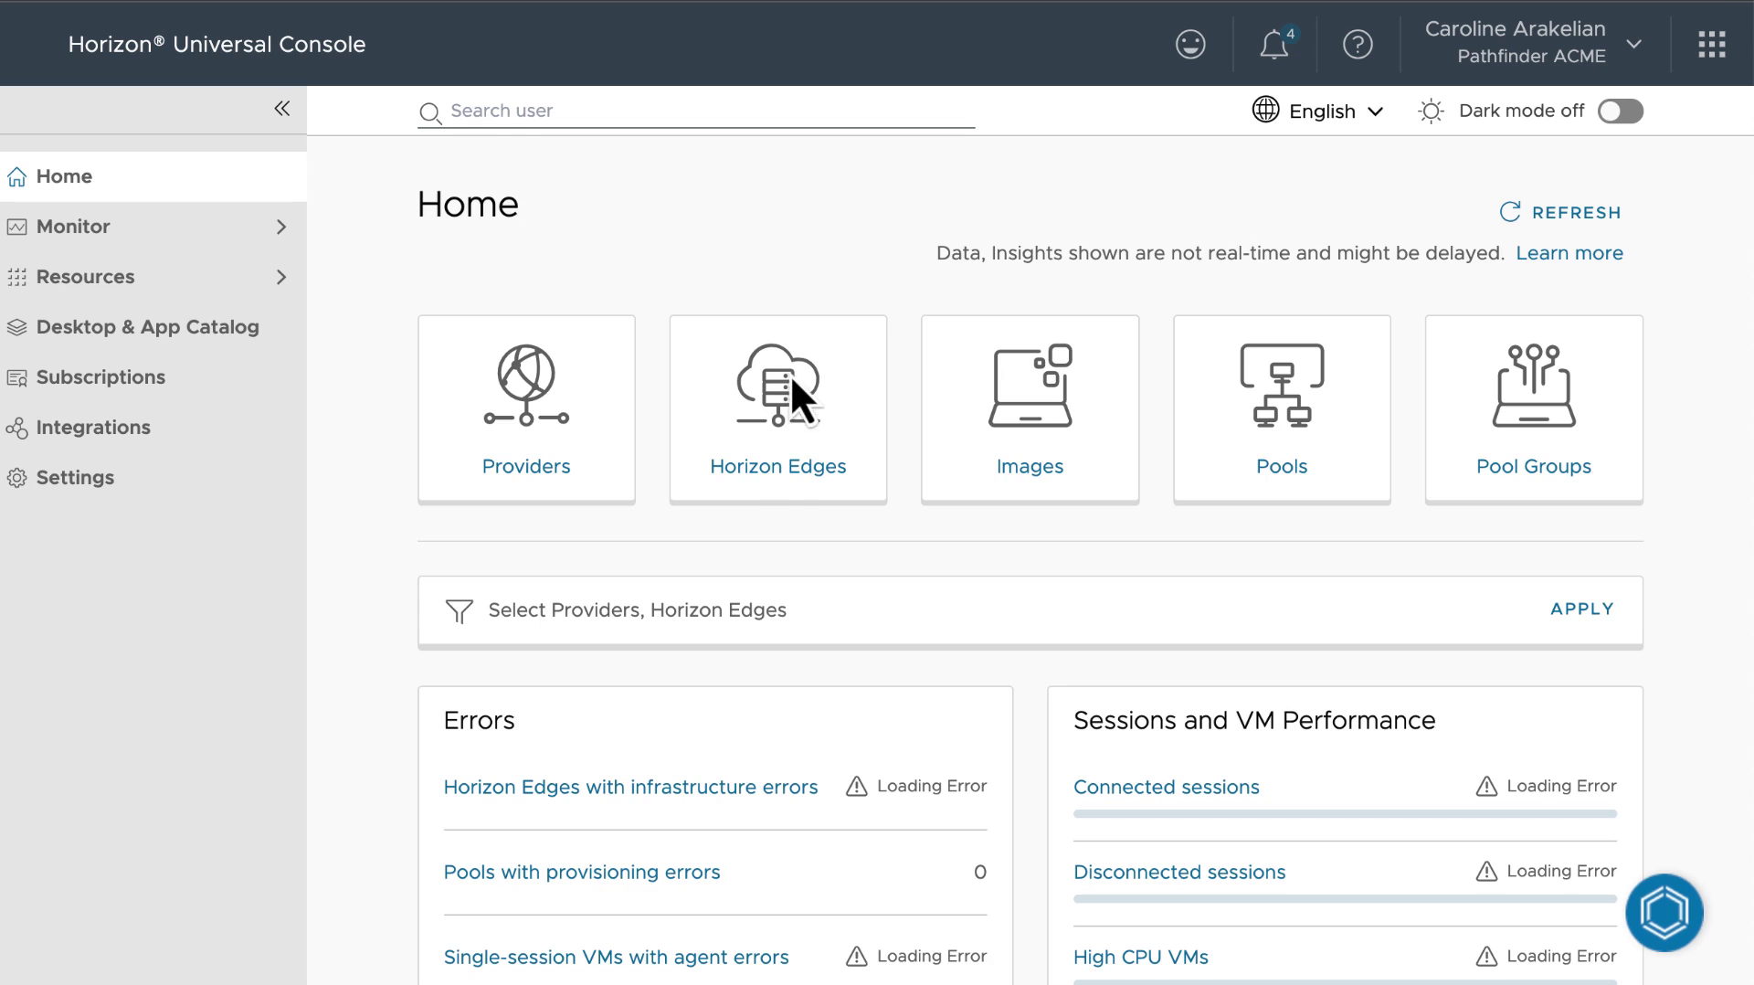
click(788, 468)
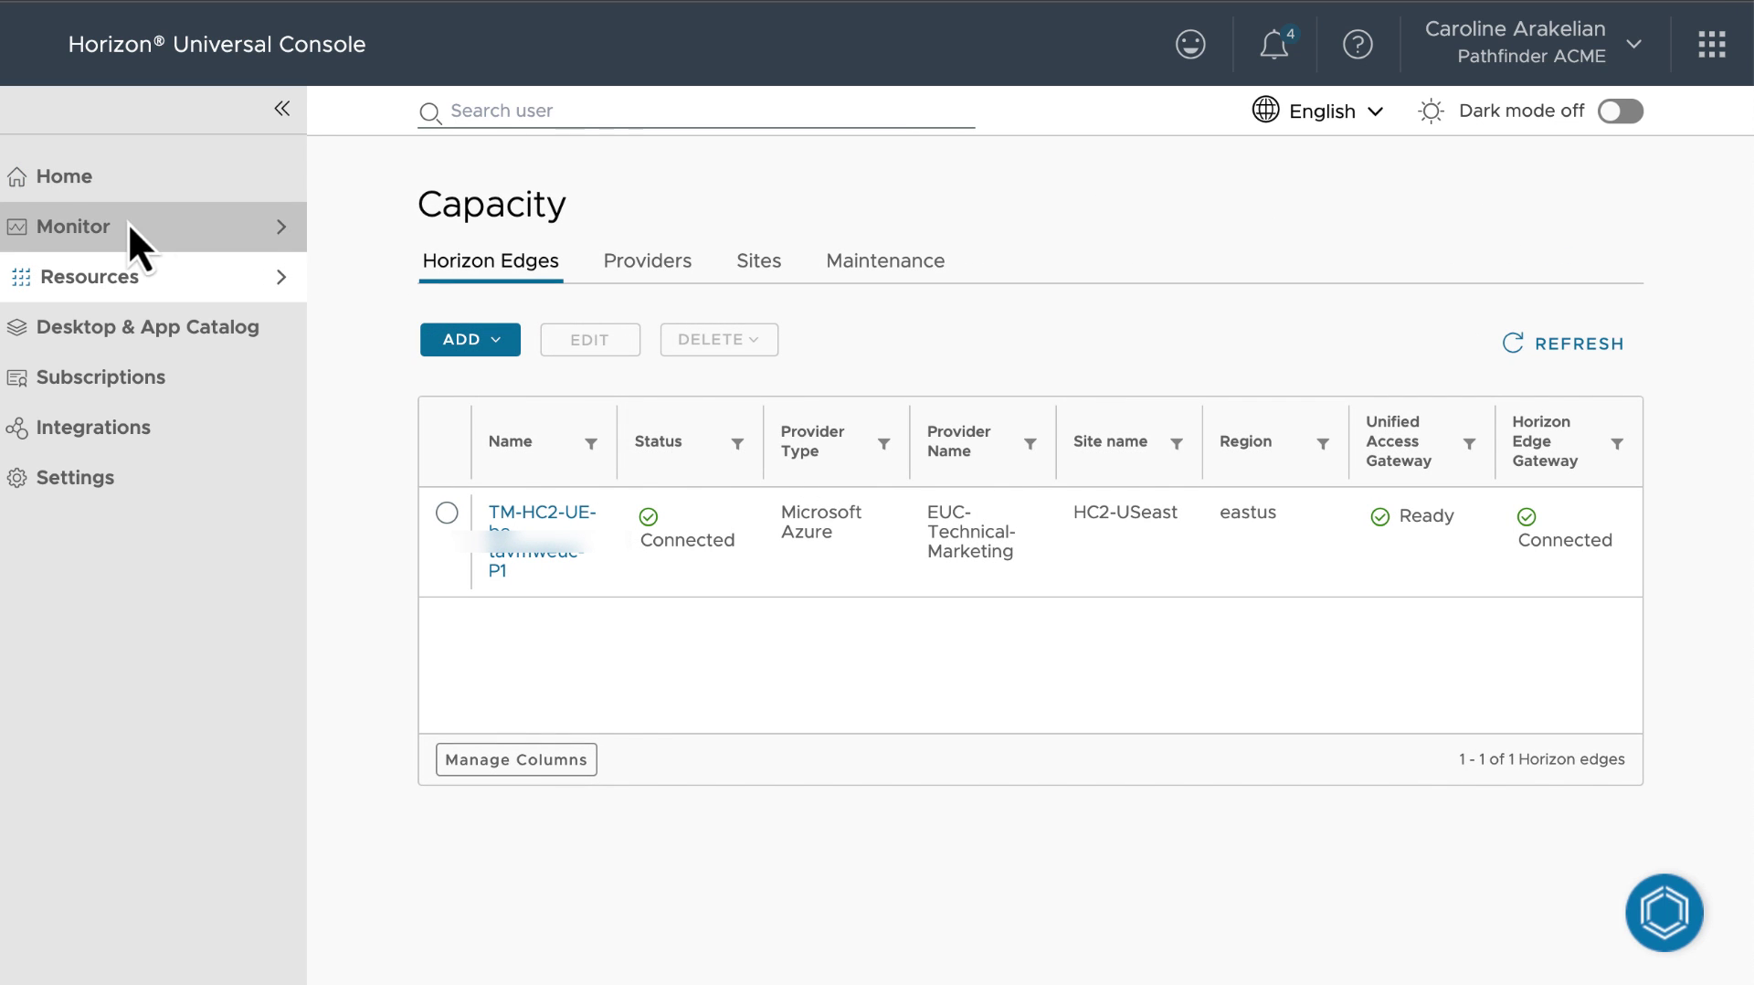
click(20, 183)
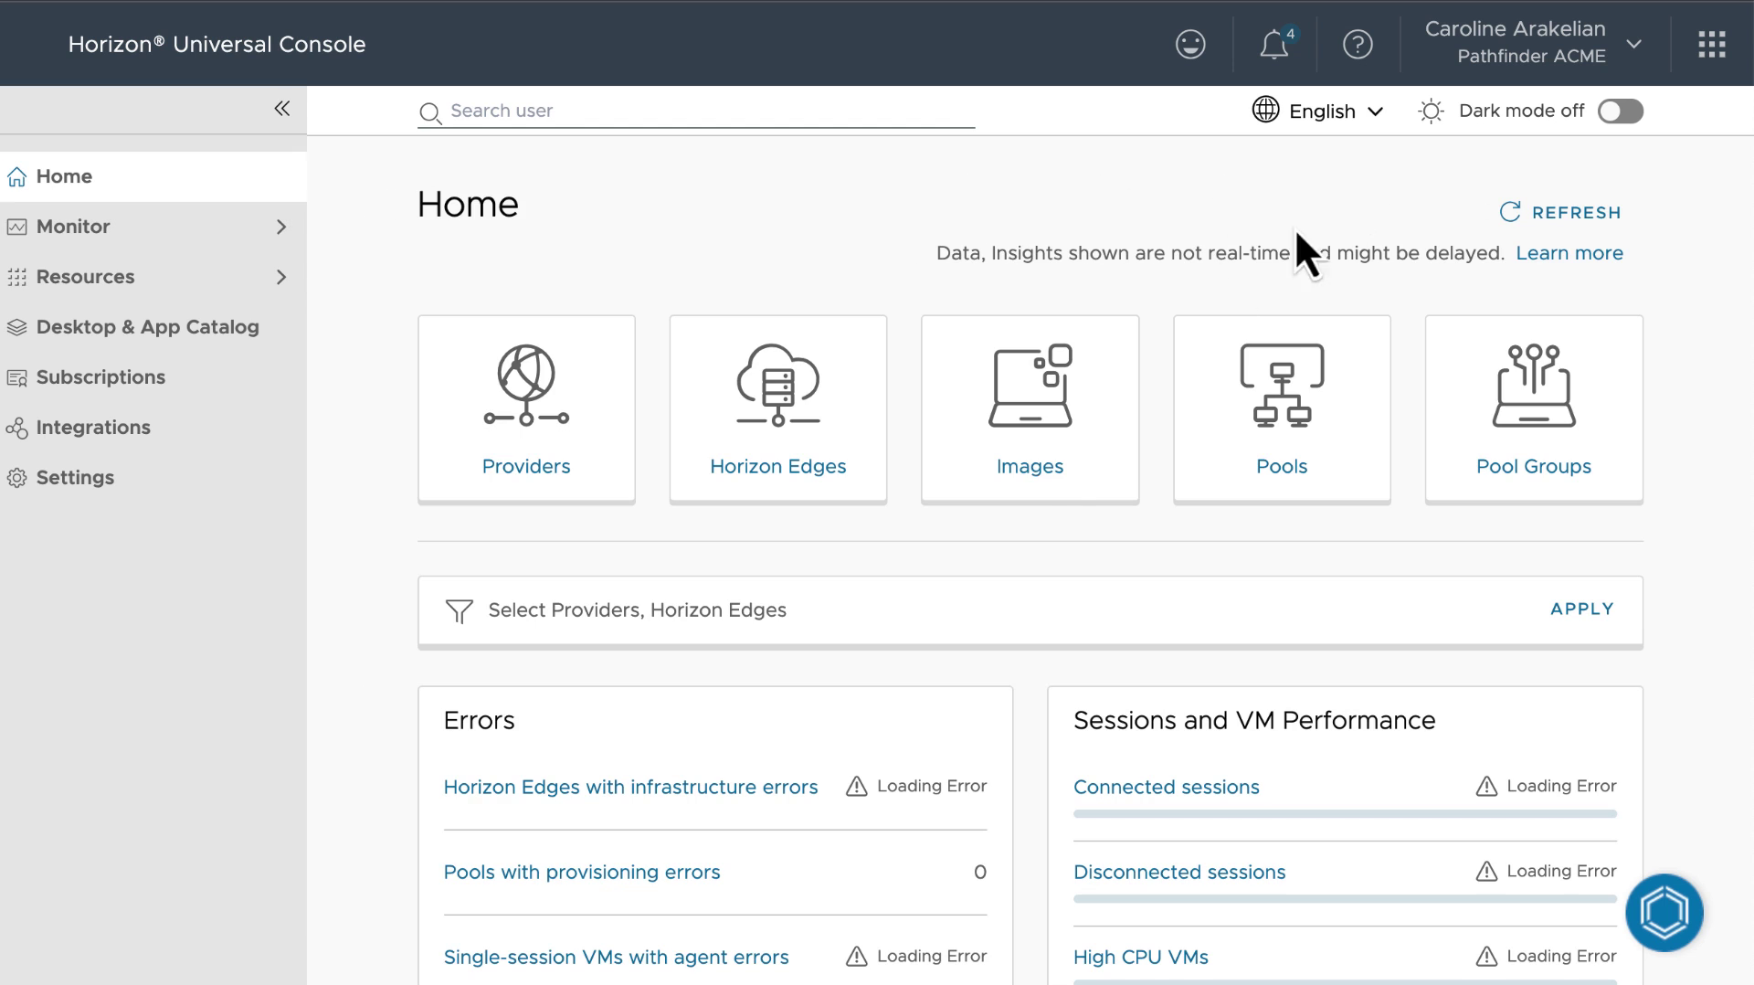
click(1035, 468)
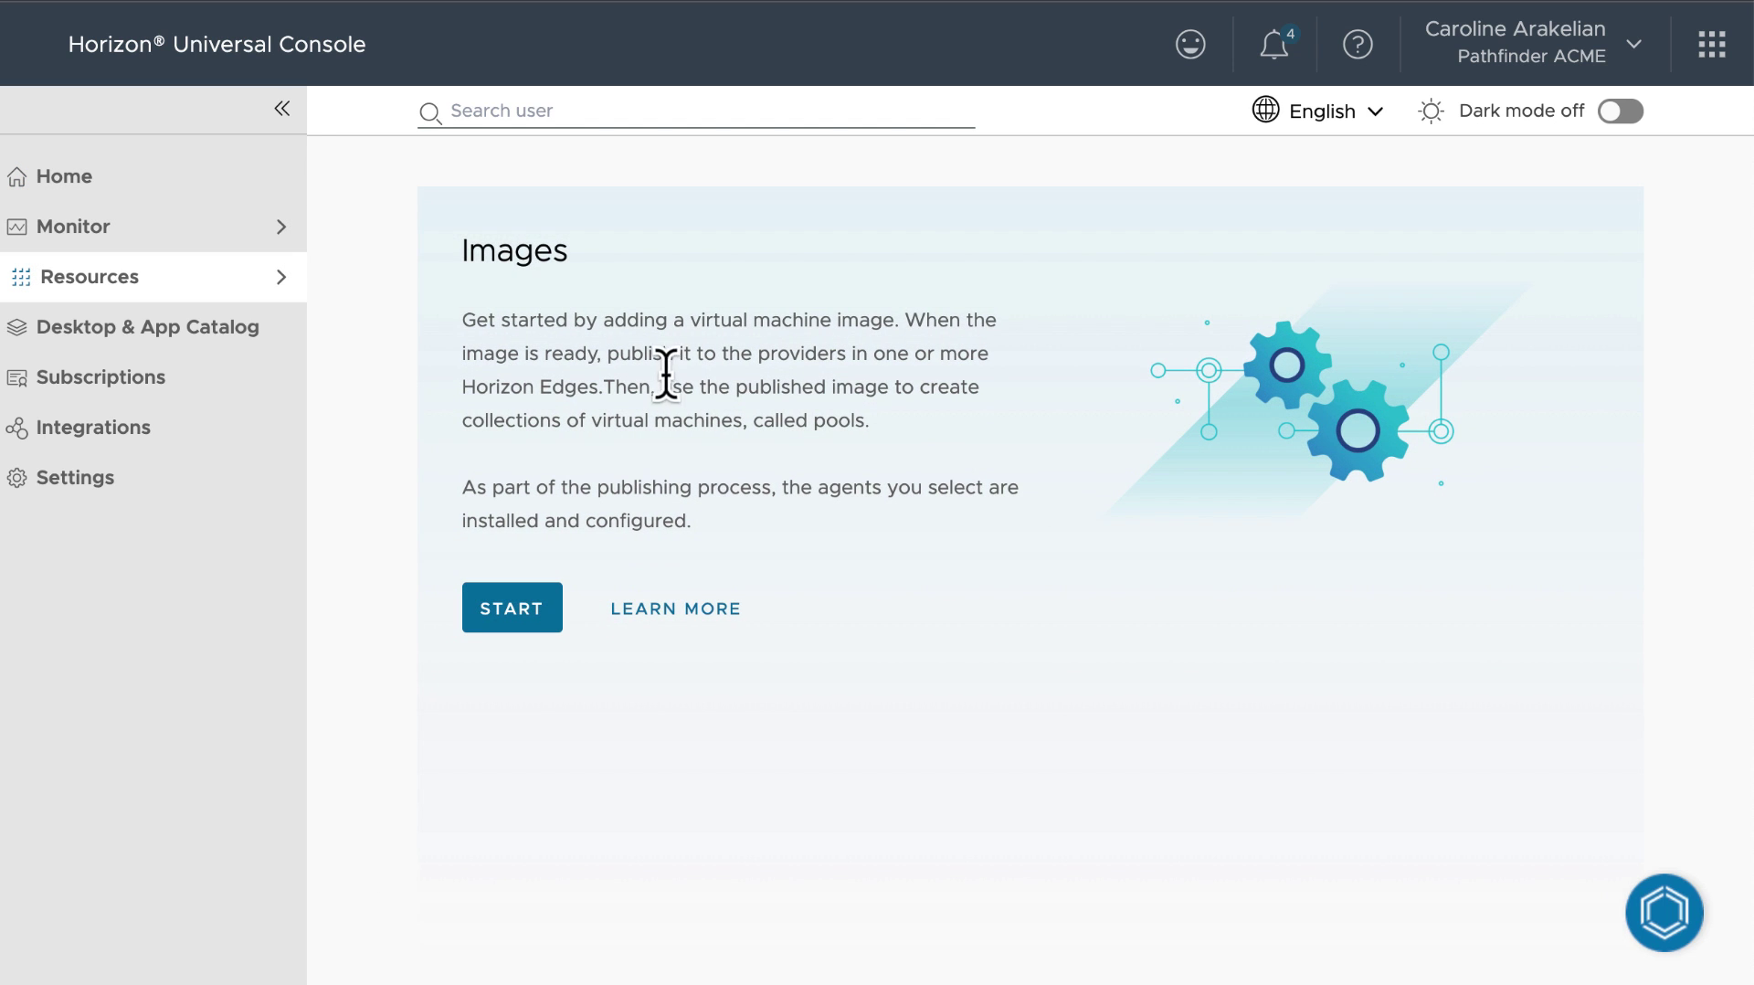
click(62, 183)
Start adding a virtual machine image from the Images resource page
click(135, 313)
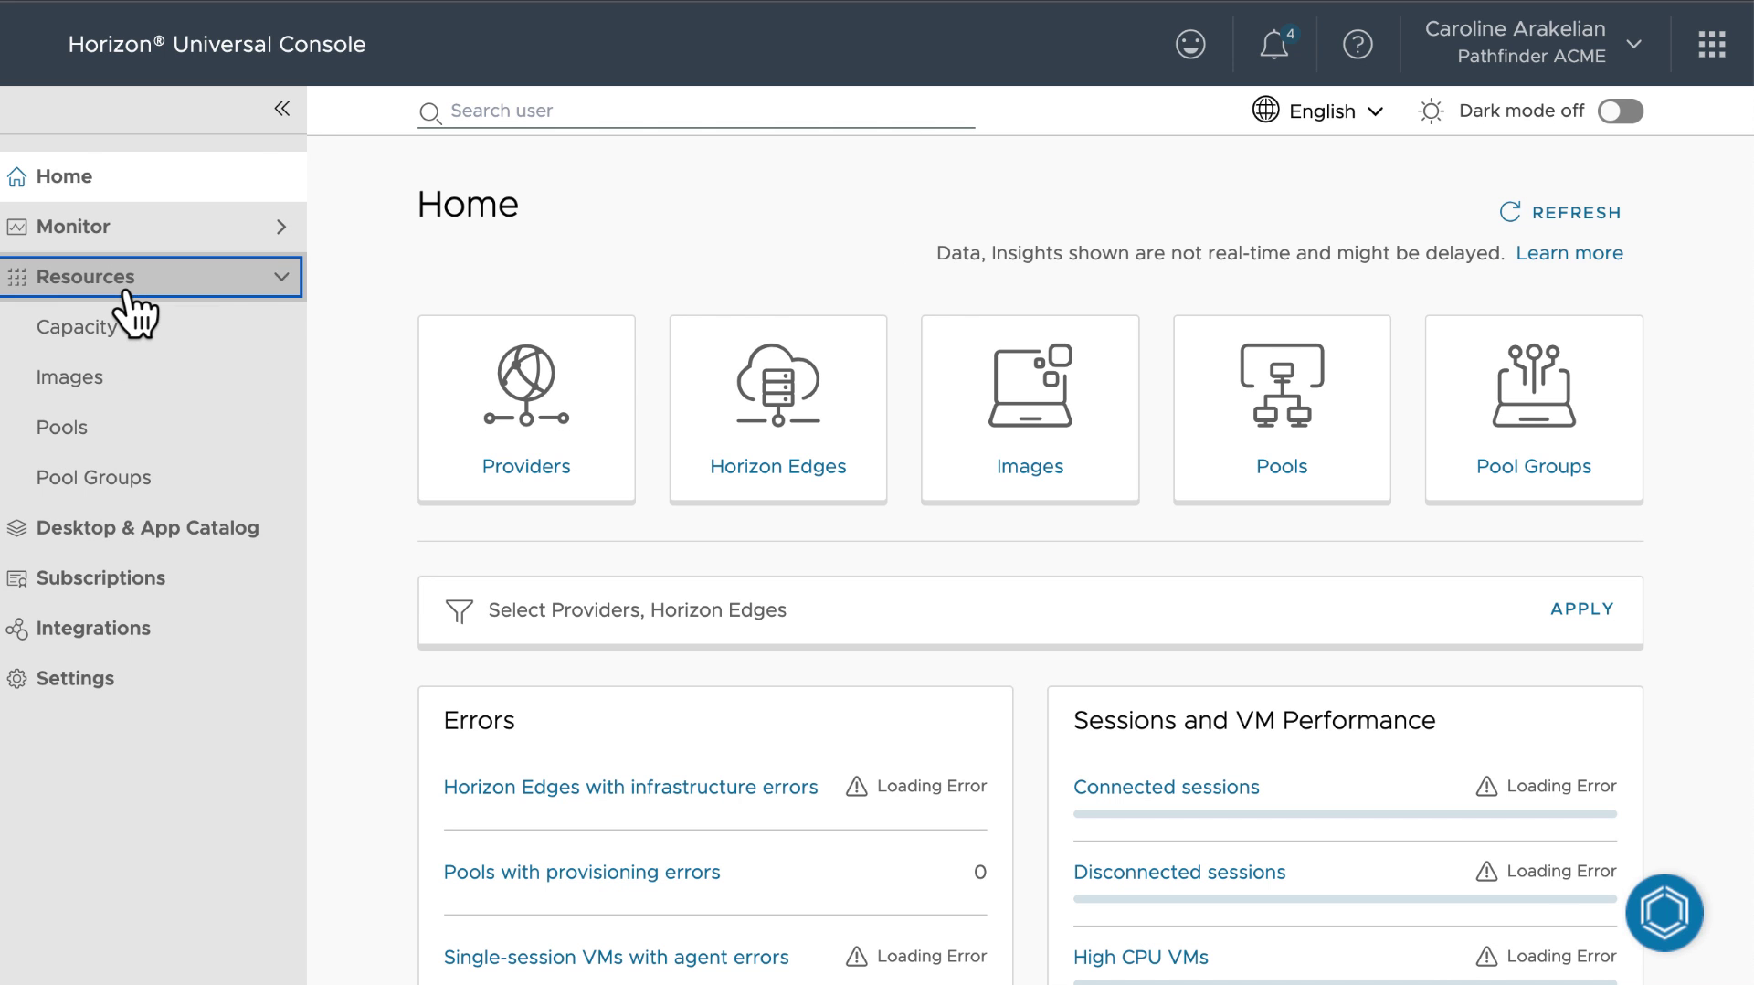
click(91, 398)
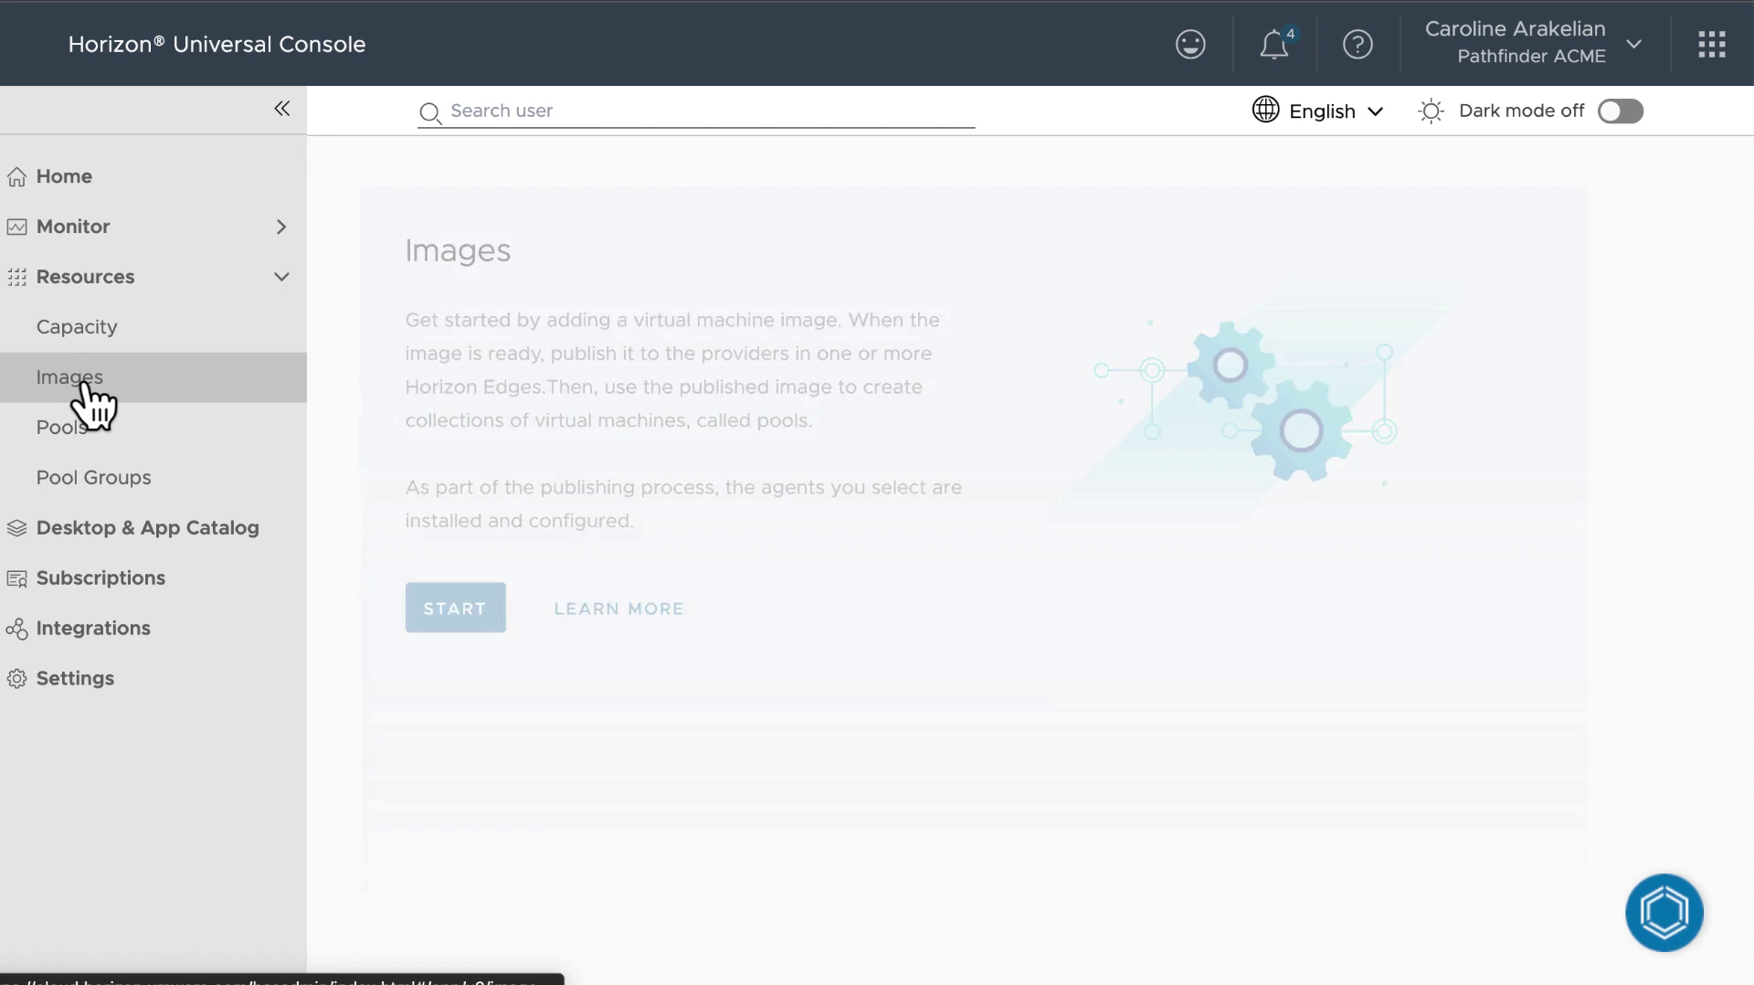
click(514, 612)
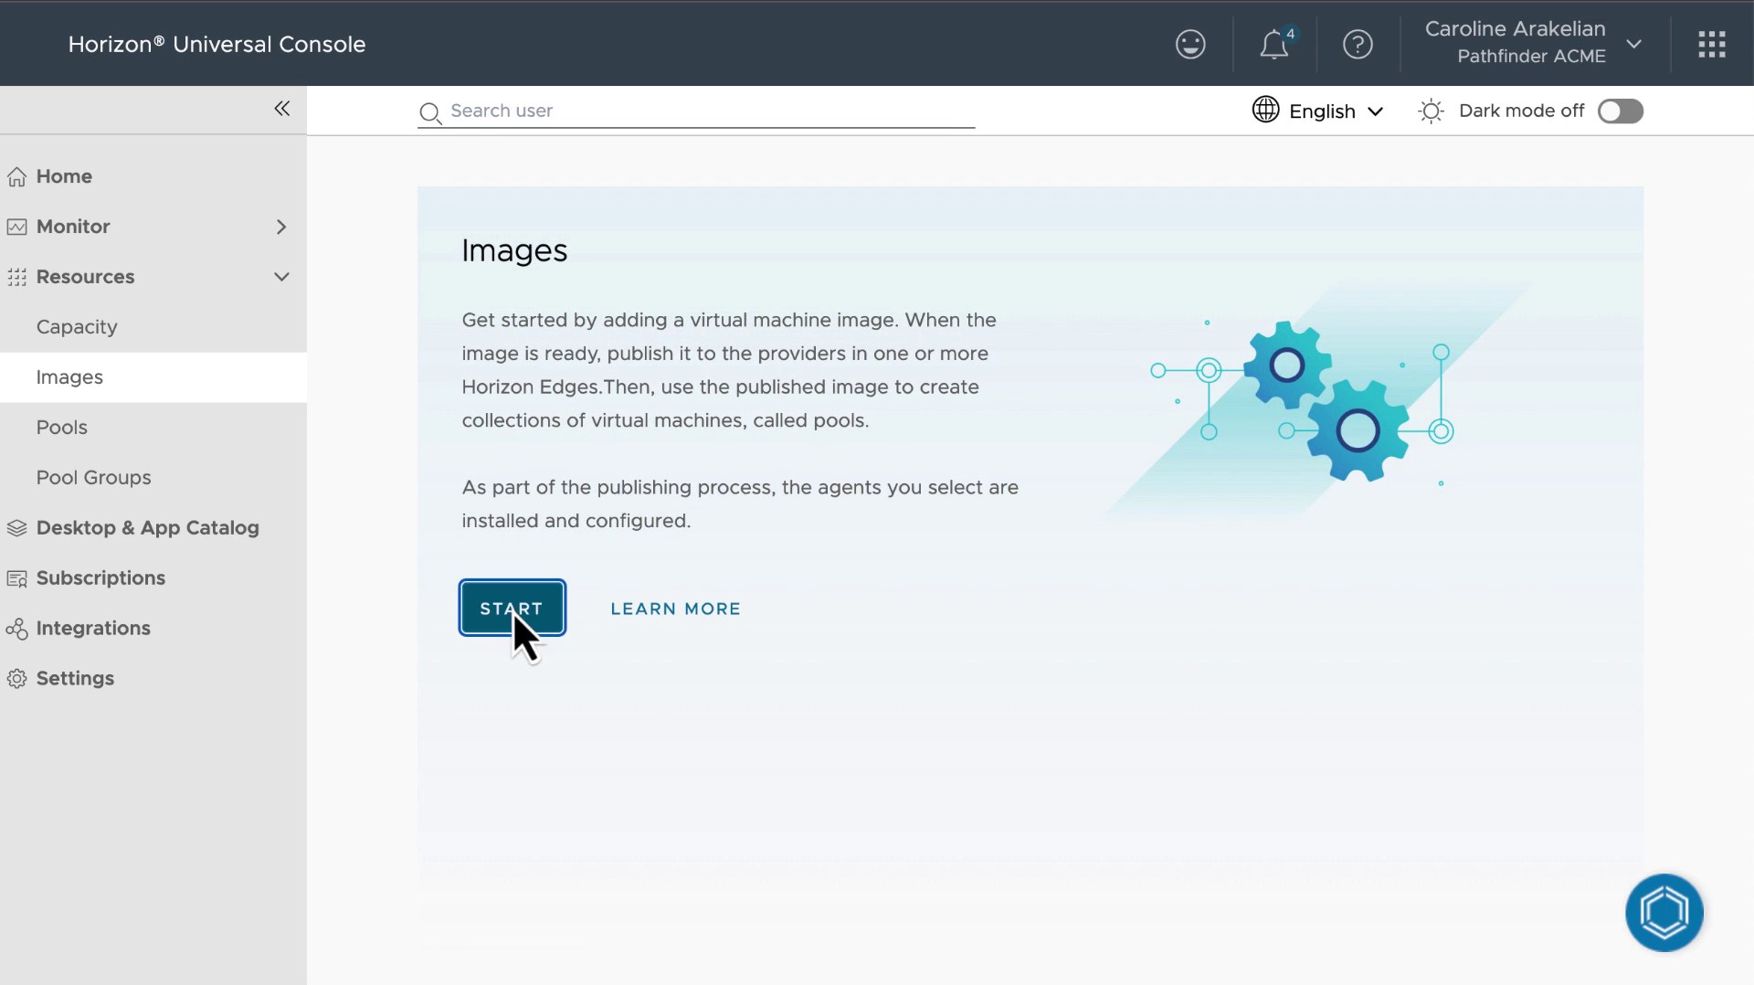
Check the image naming rules and name the new image windows-mul
click(1595, 461)
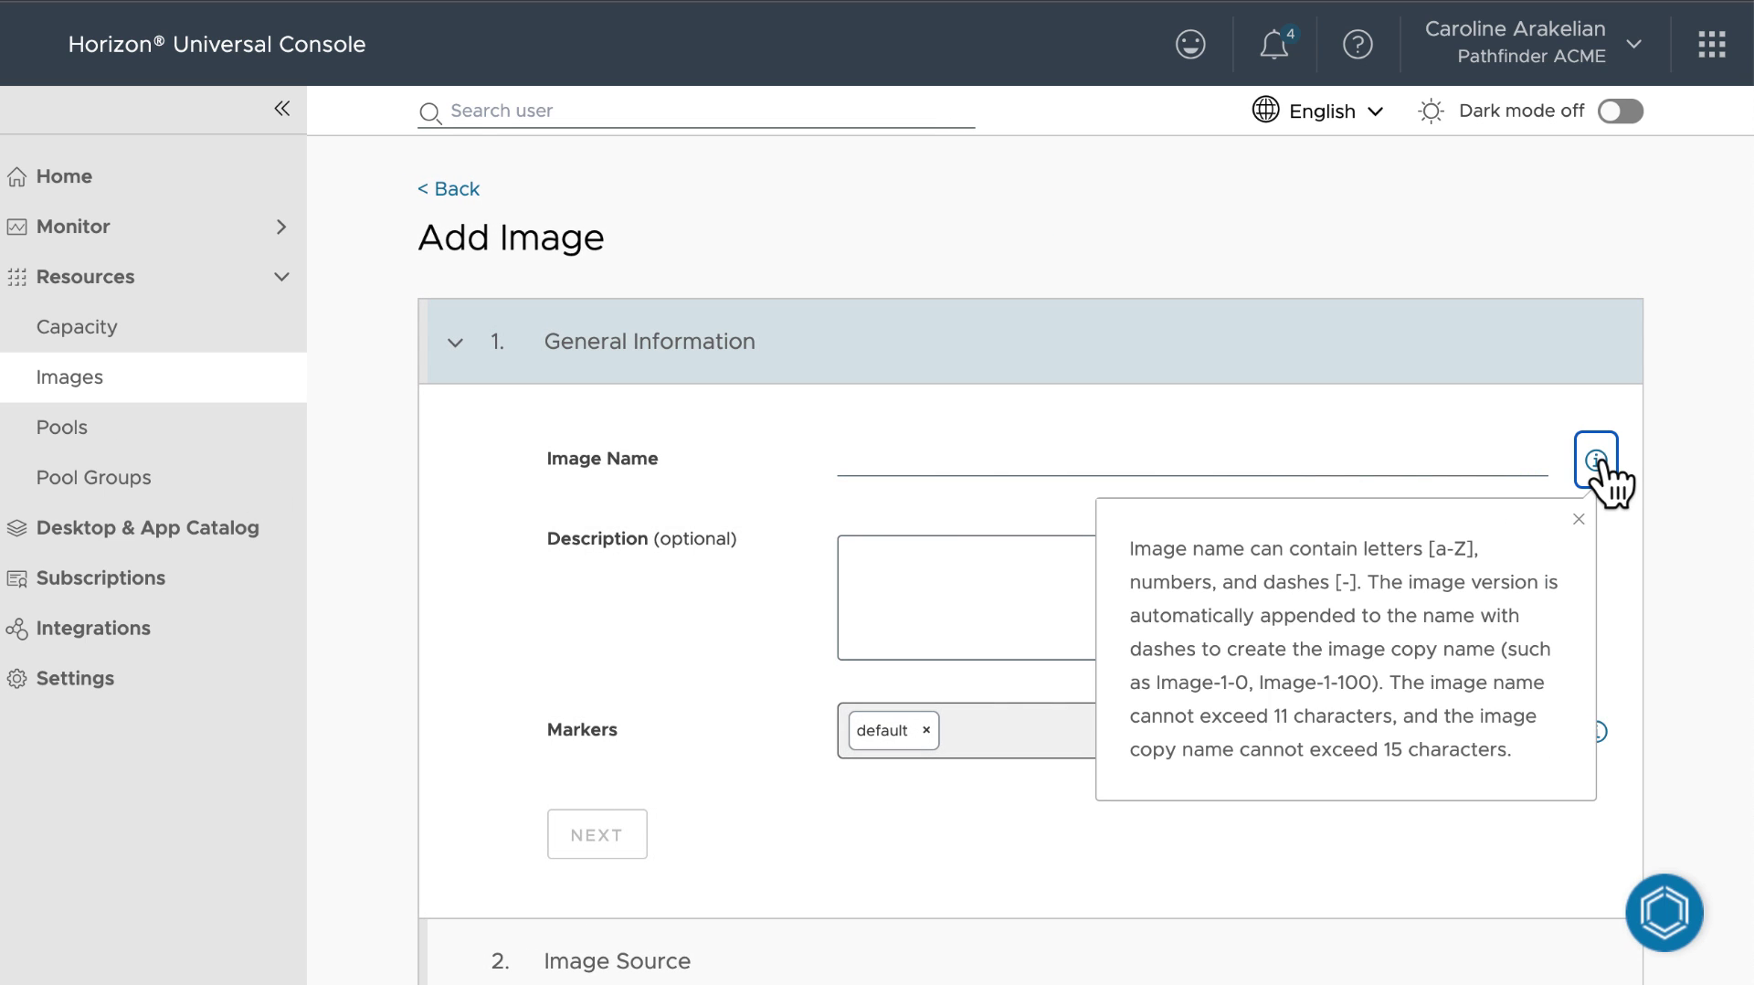
click(908, 456)
text(windows-mu)
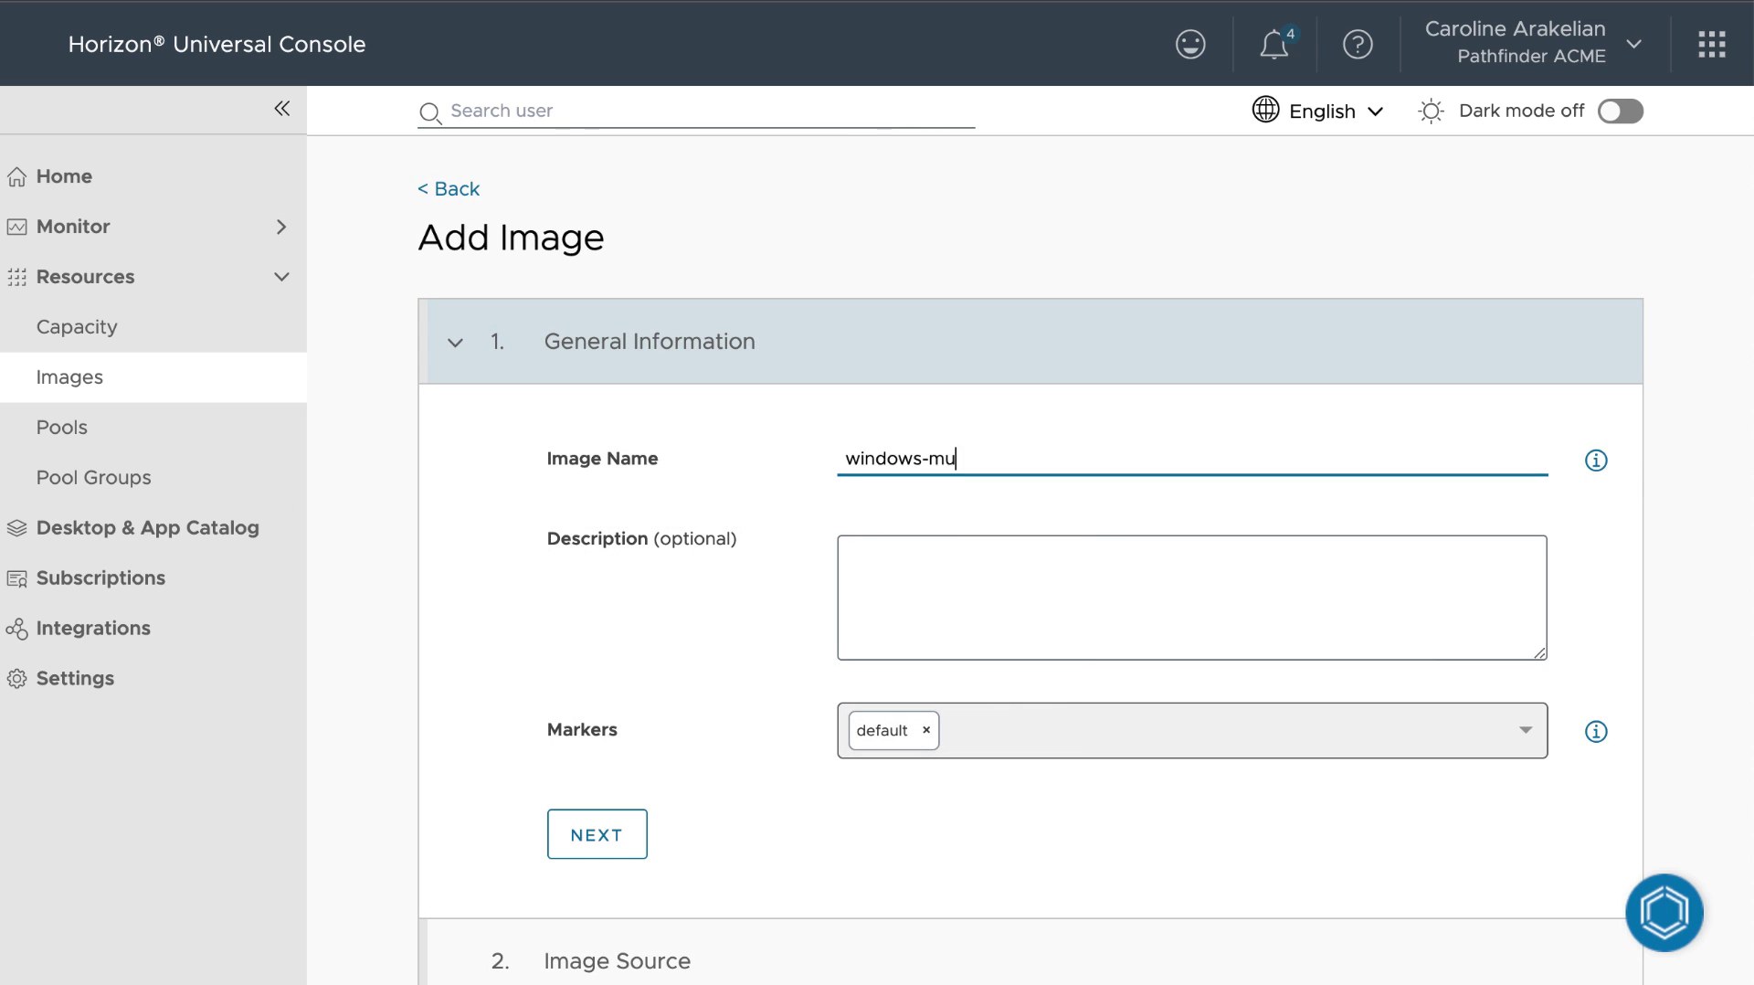
text(l)
key(Tab)
Replace the image's default marker with a new windows-multi marker and complete the general information
click(1512, 742)
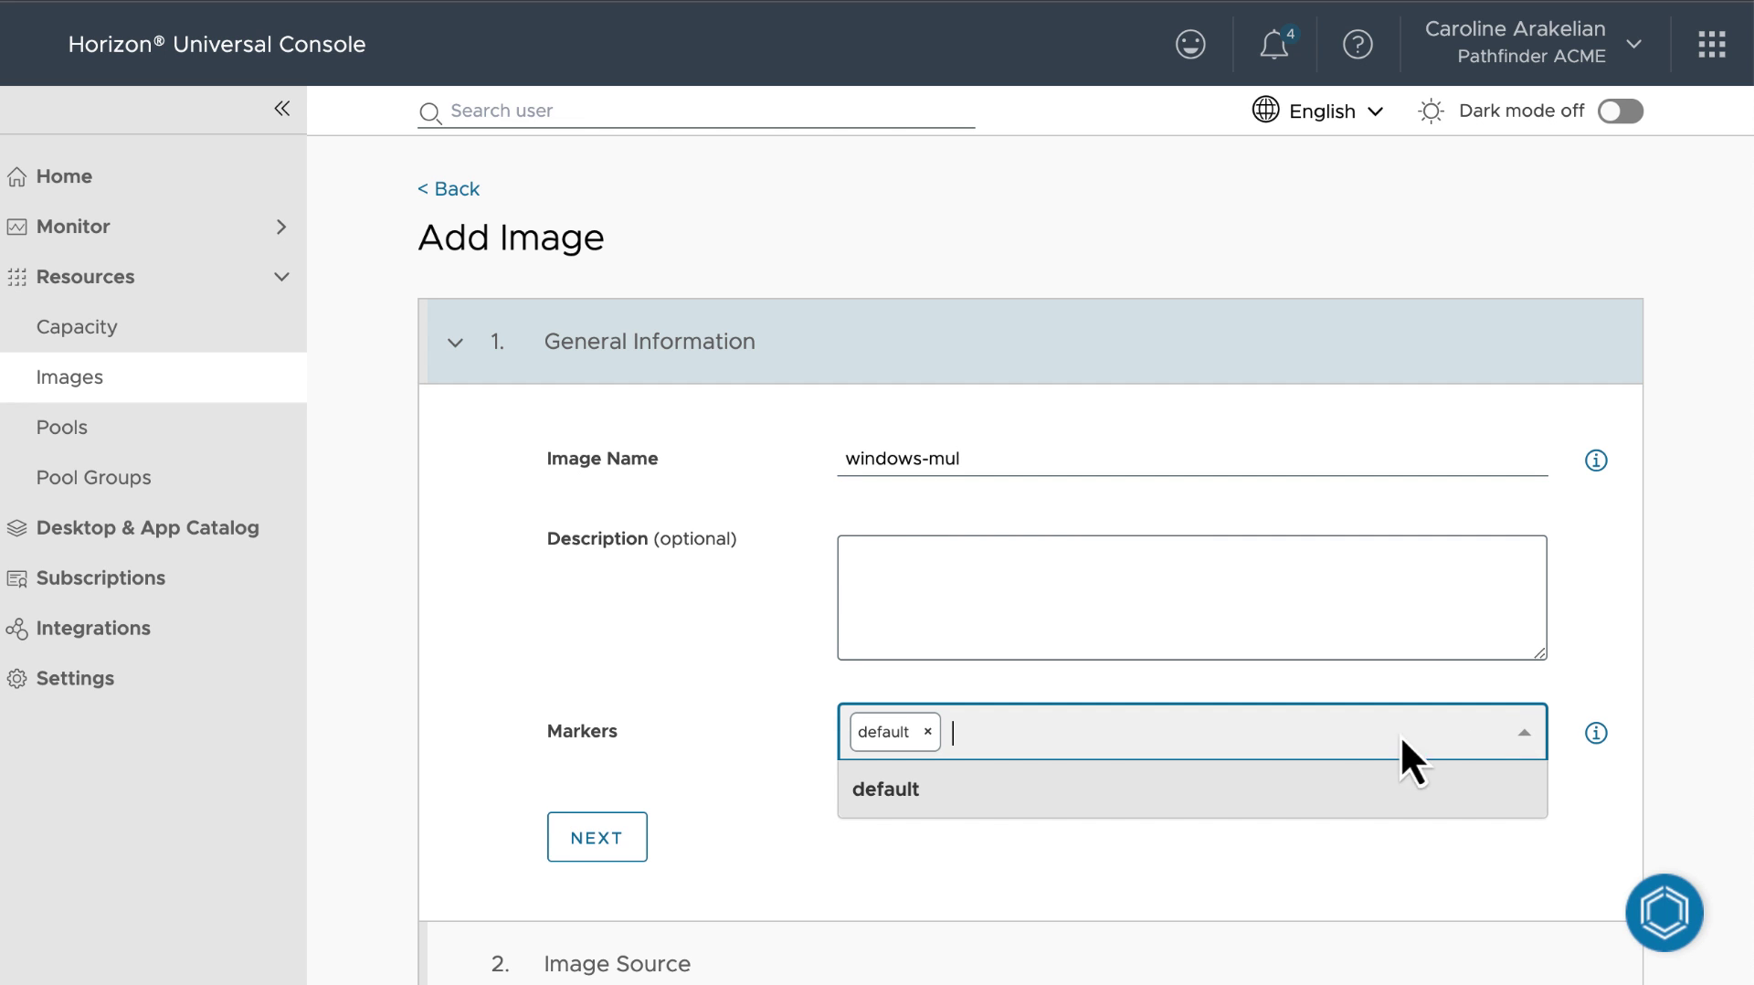
click(886, 791)
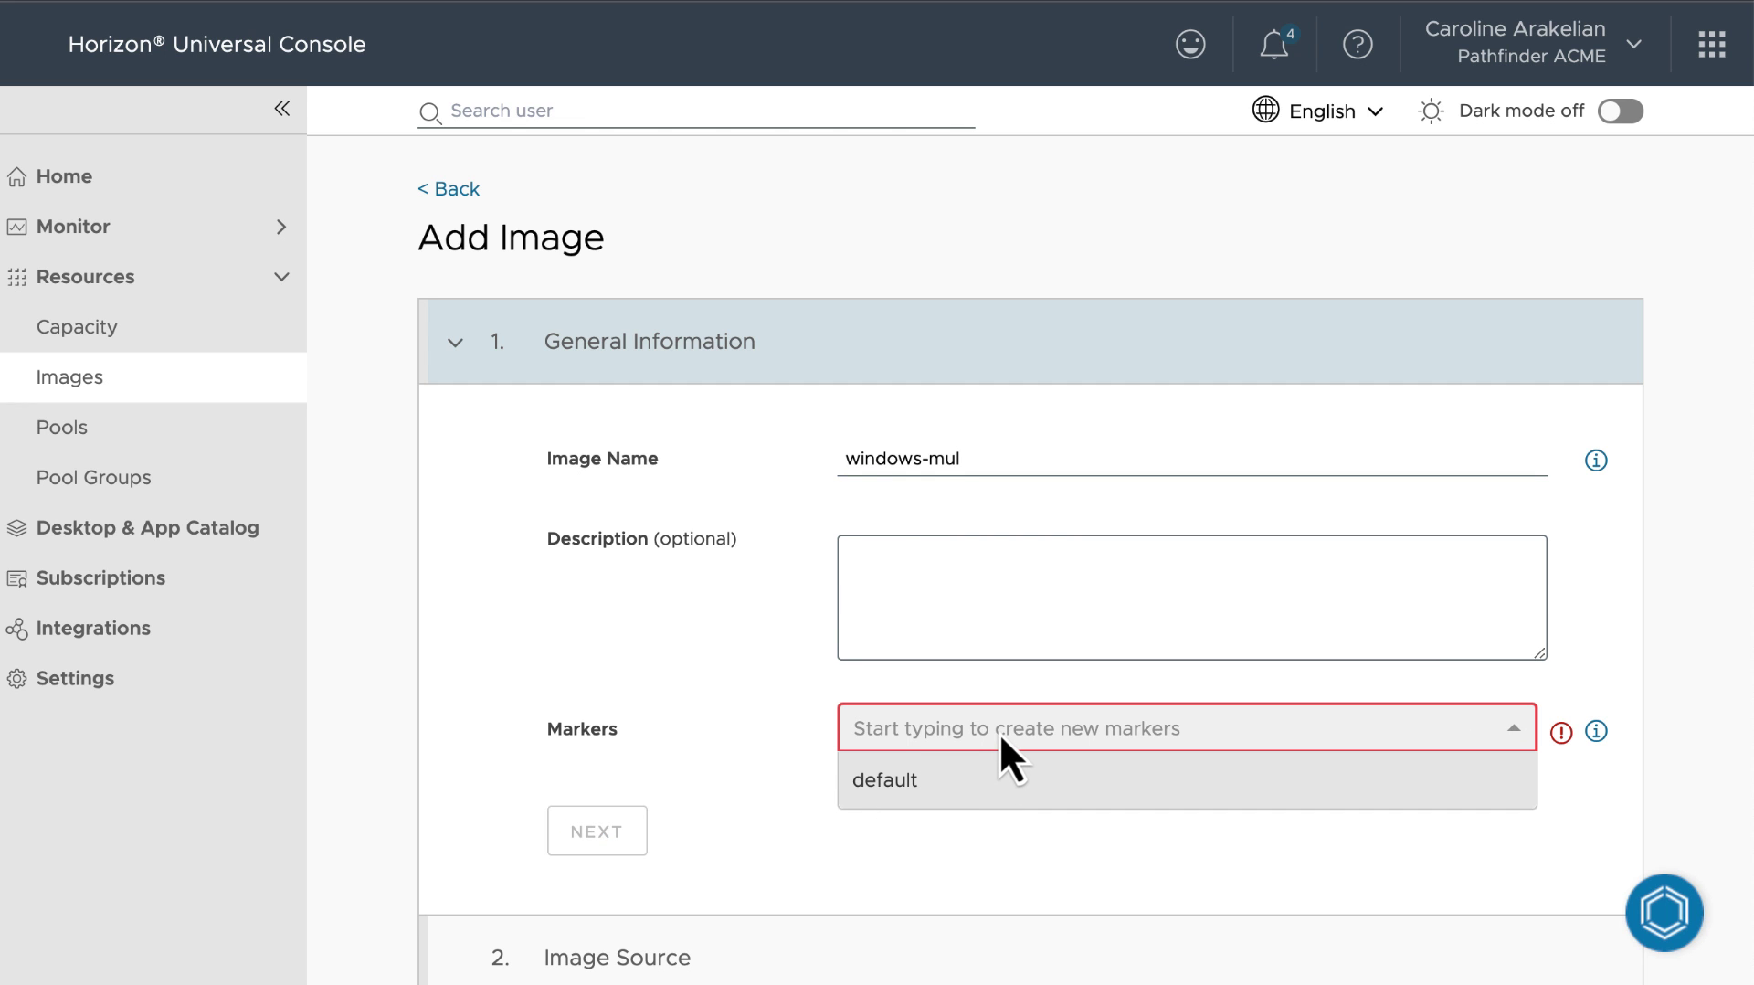
text(windows)
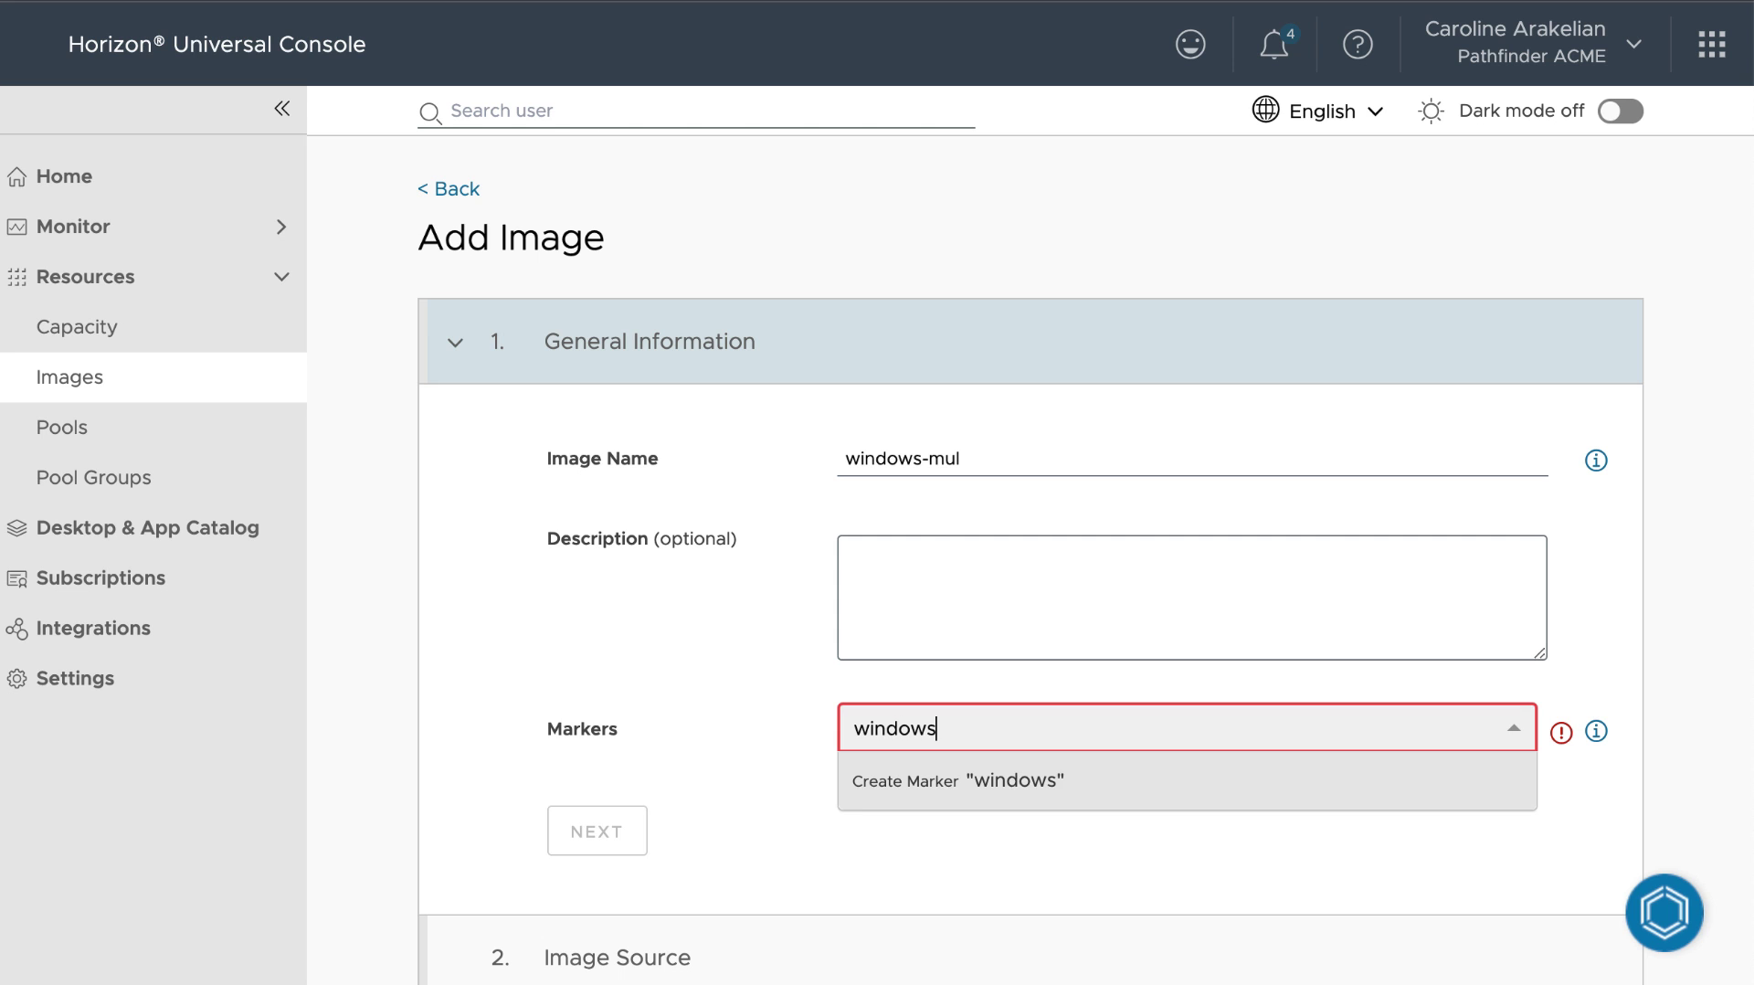
text(-multi)
key(Return)
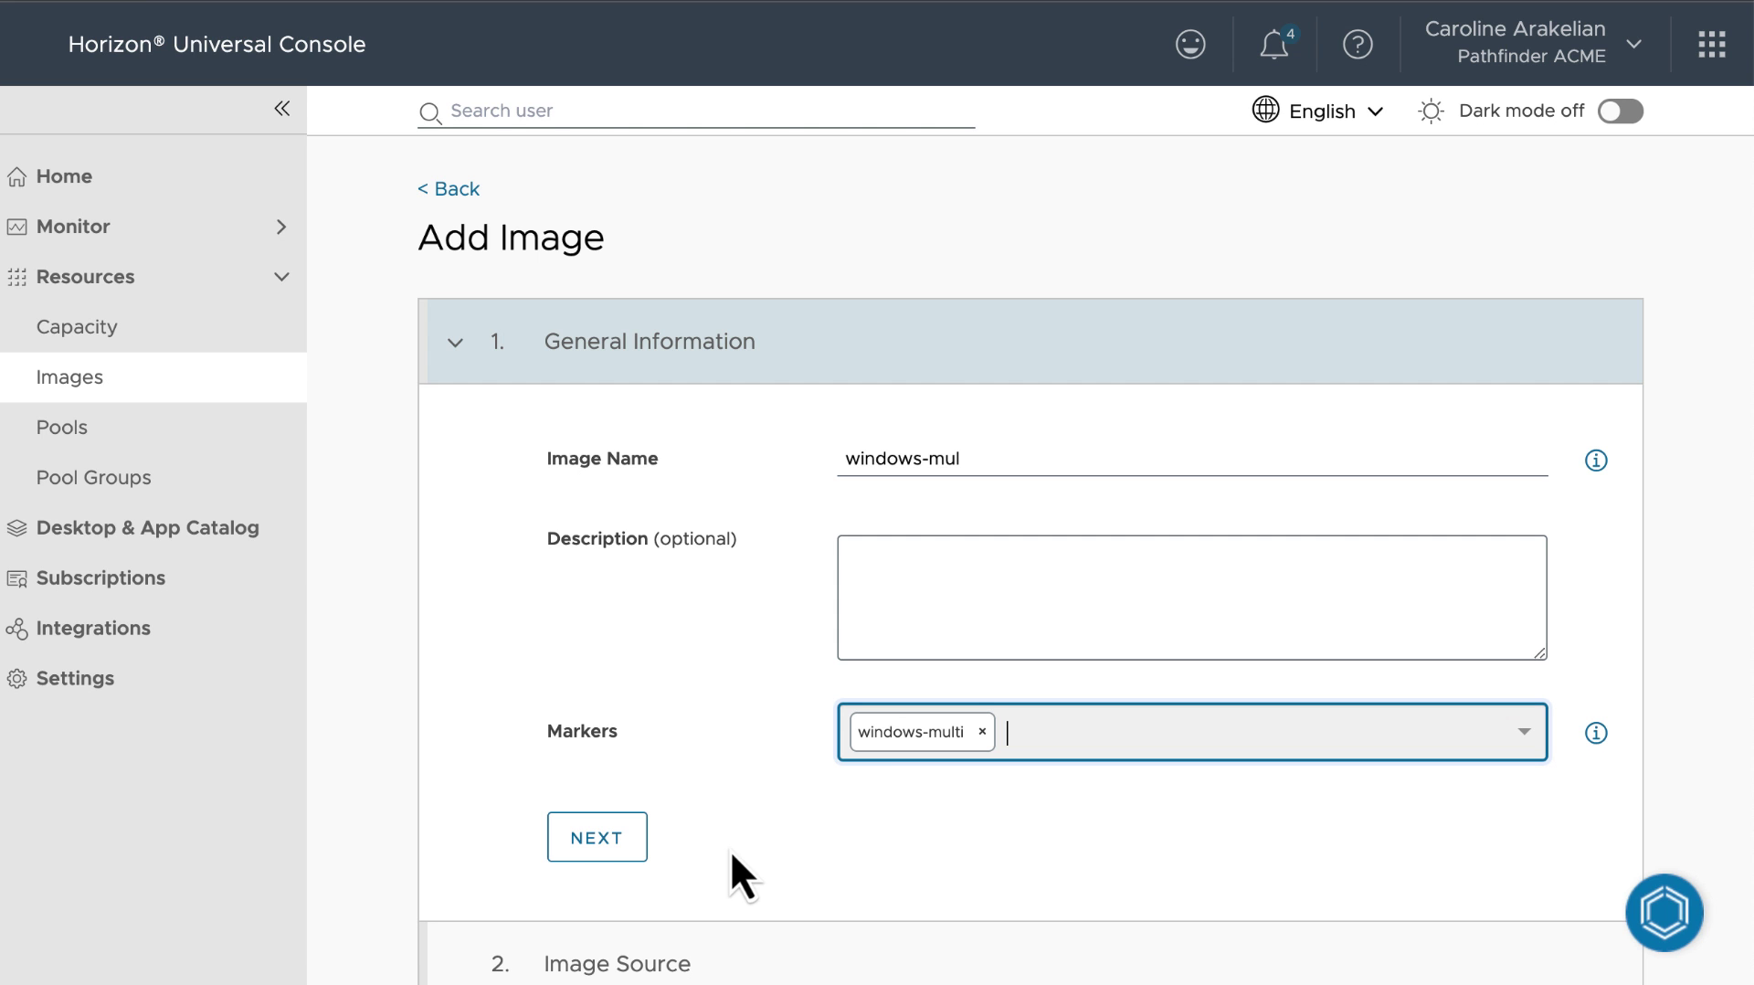
scroll(754, 852, down, 2)
click(596, 664)
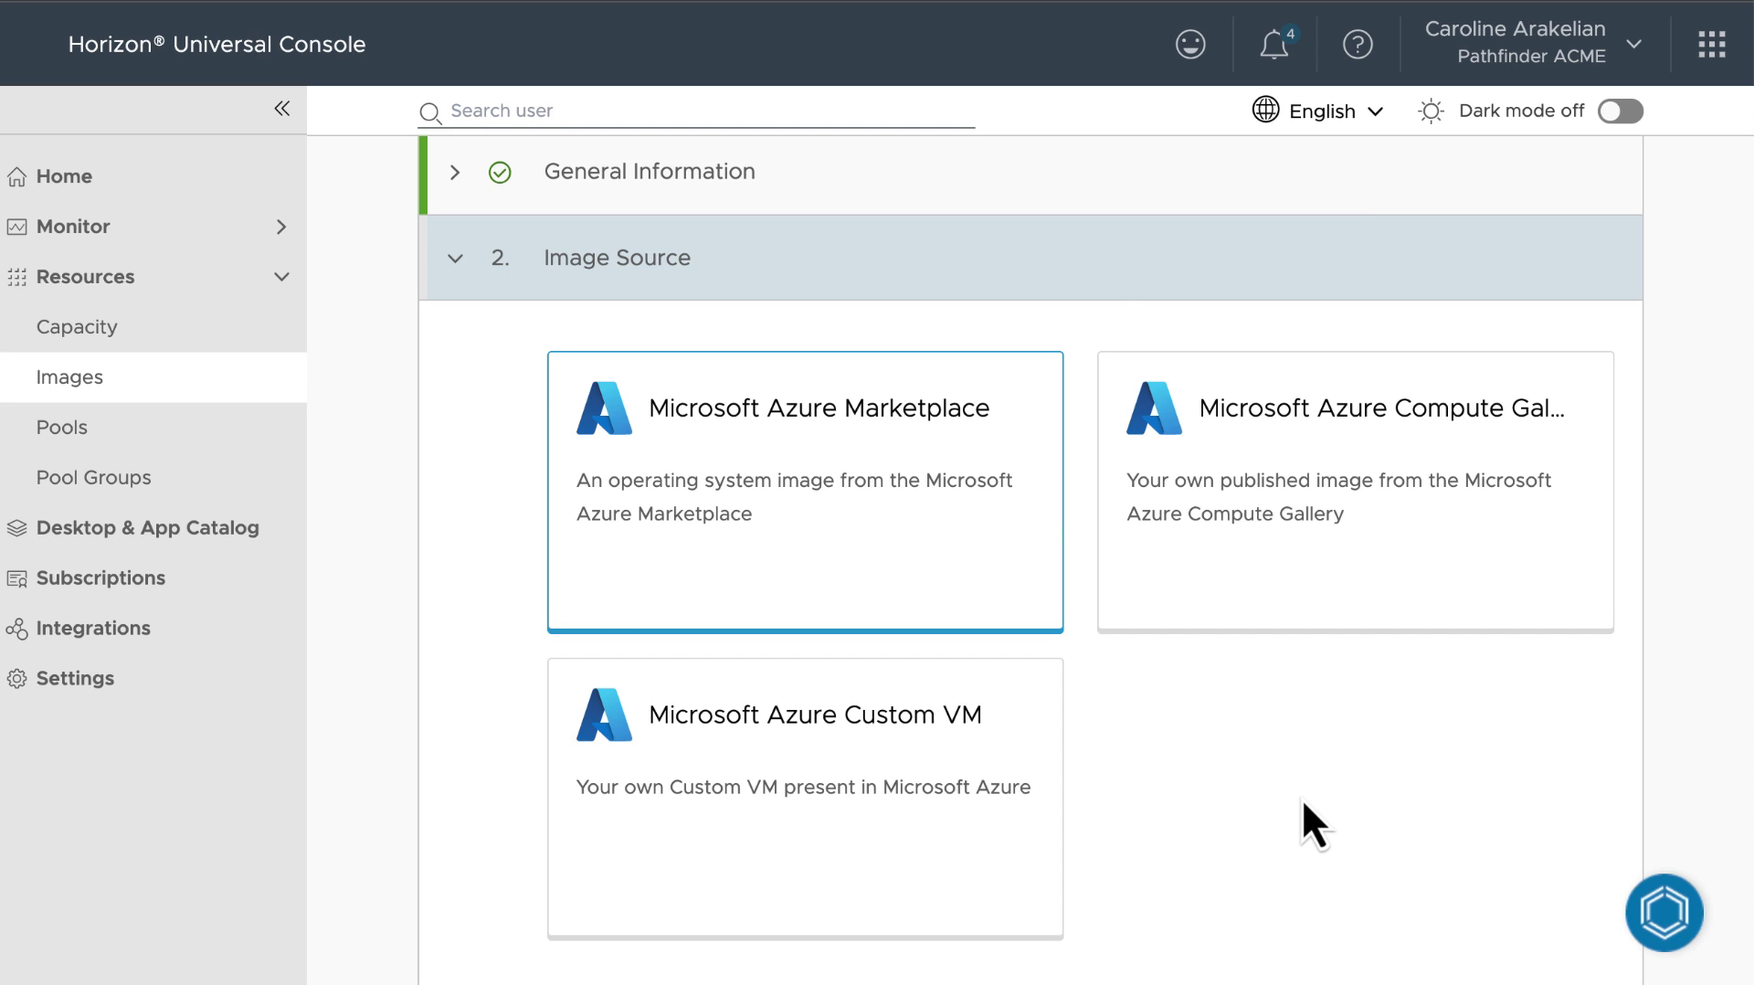
Use Microsoft Azure Marketplace as image source, keeping the HC2-USeast site, its Horizon Edge and the EUC-Technical-Marketing provider as destination
scroll(1302, 798, down, 3)
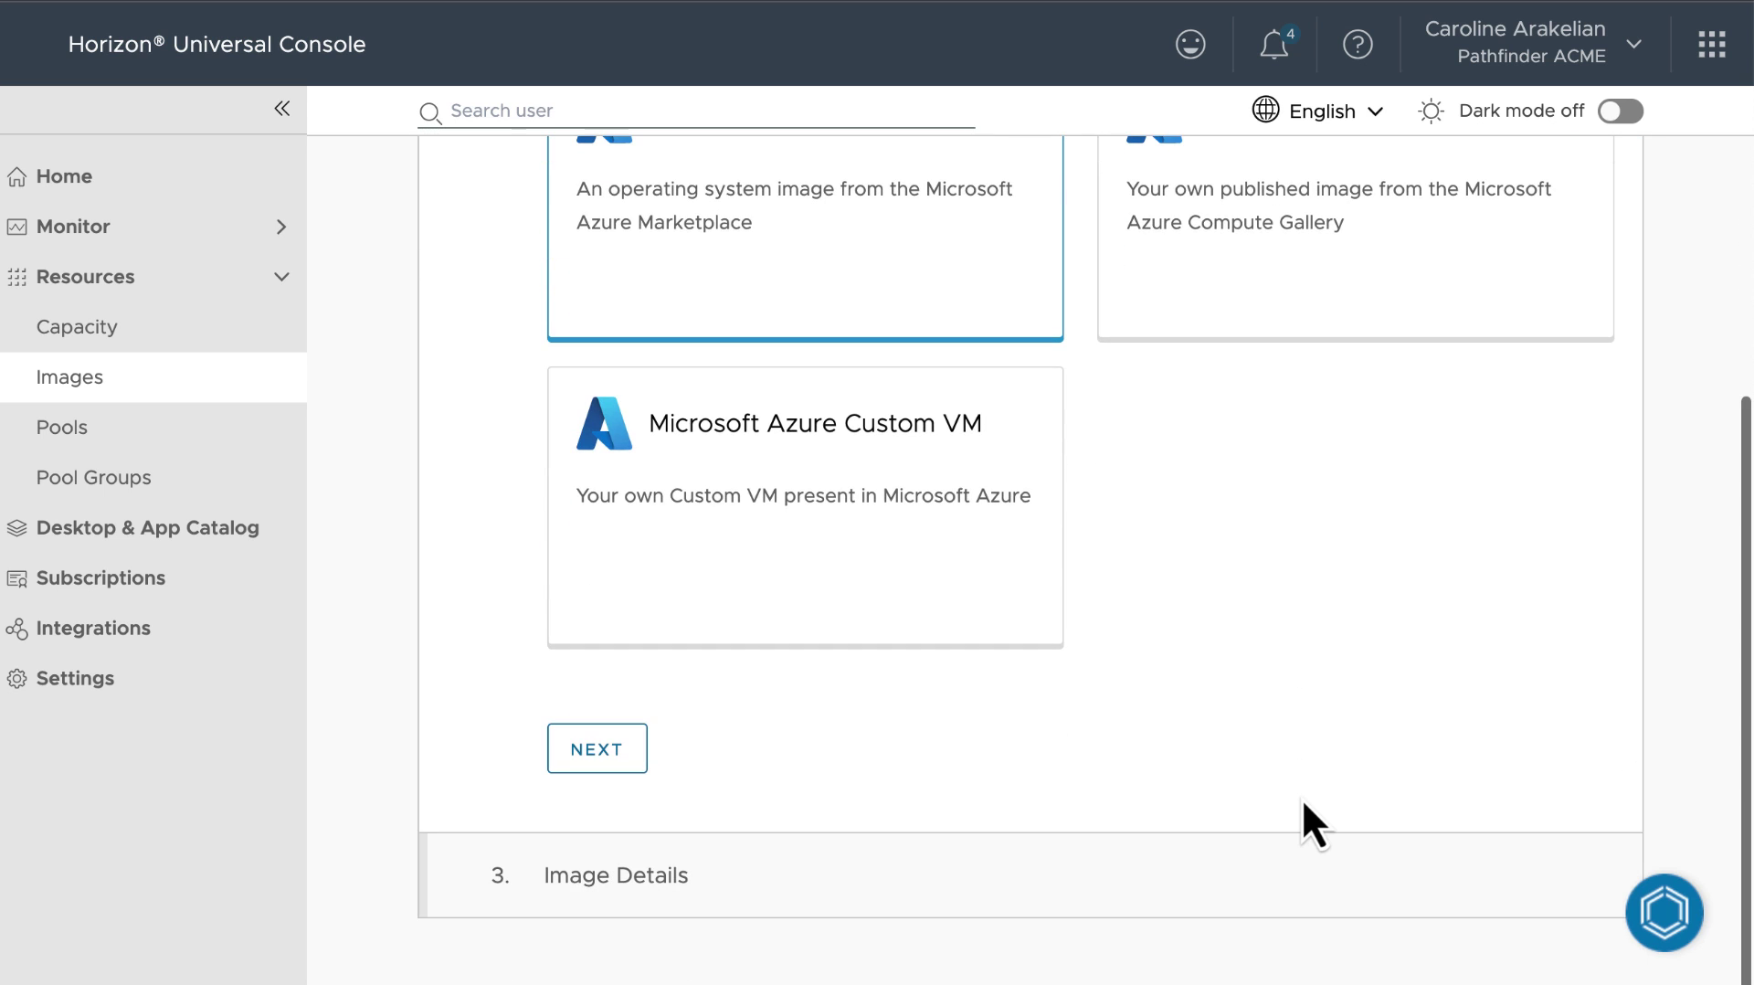
click(605, 749)
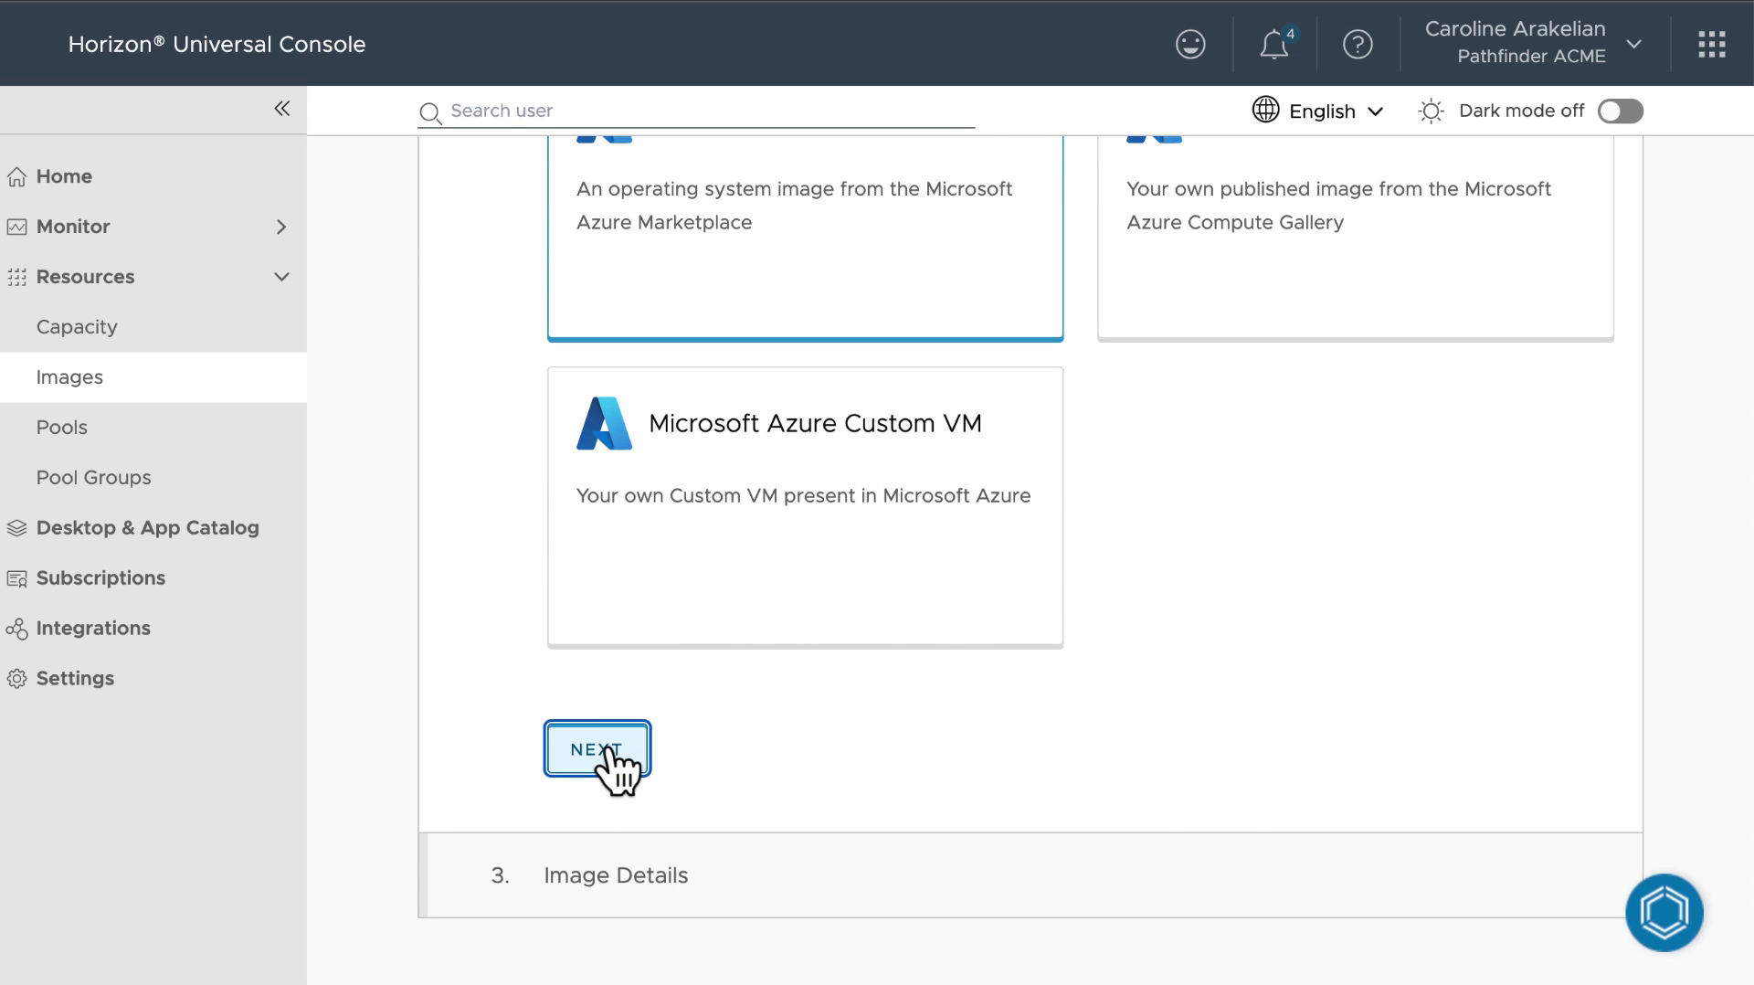
click(1533, 258)
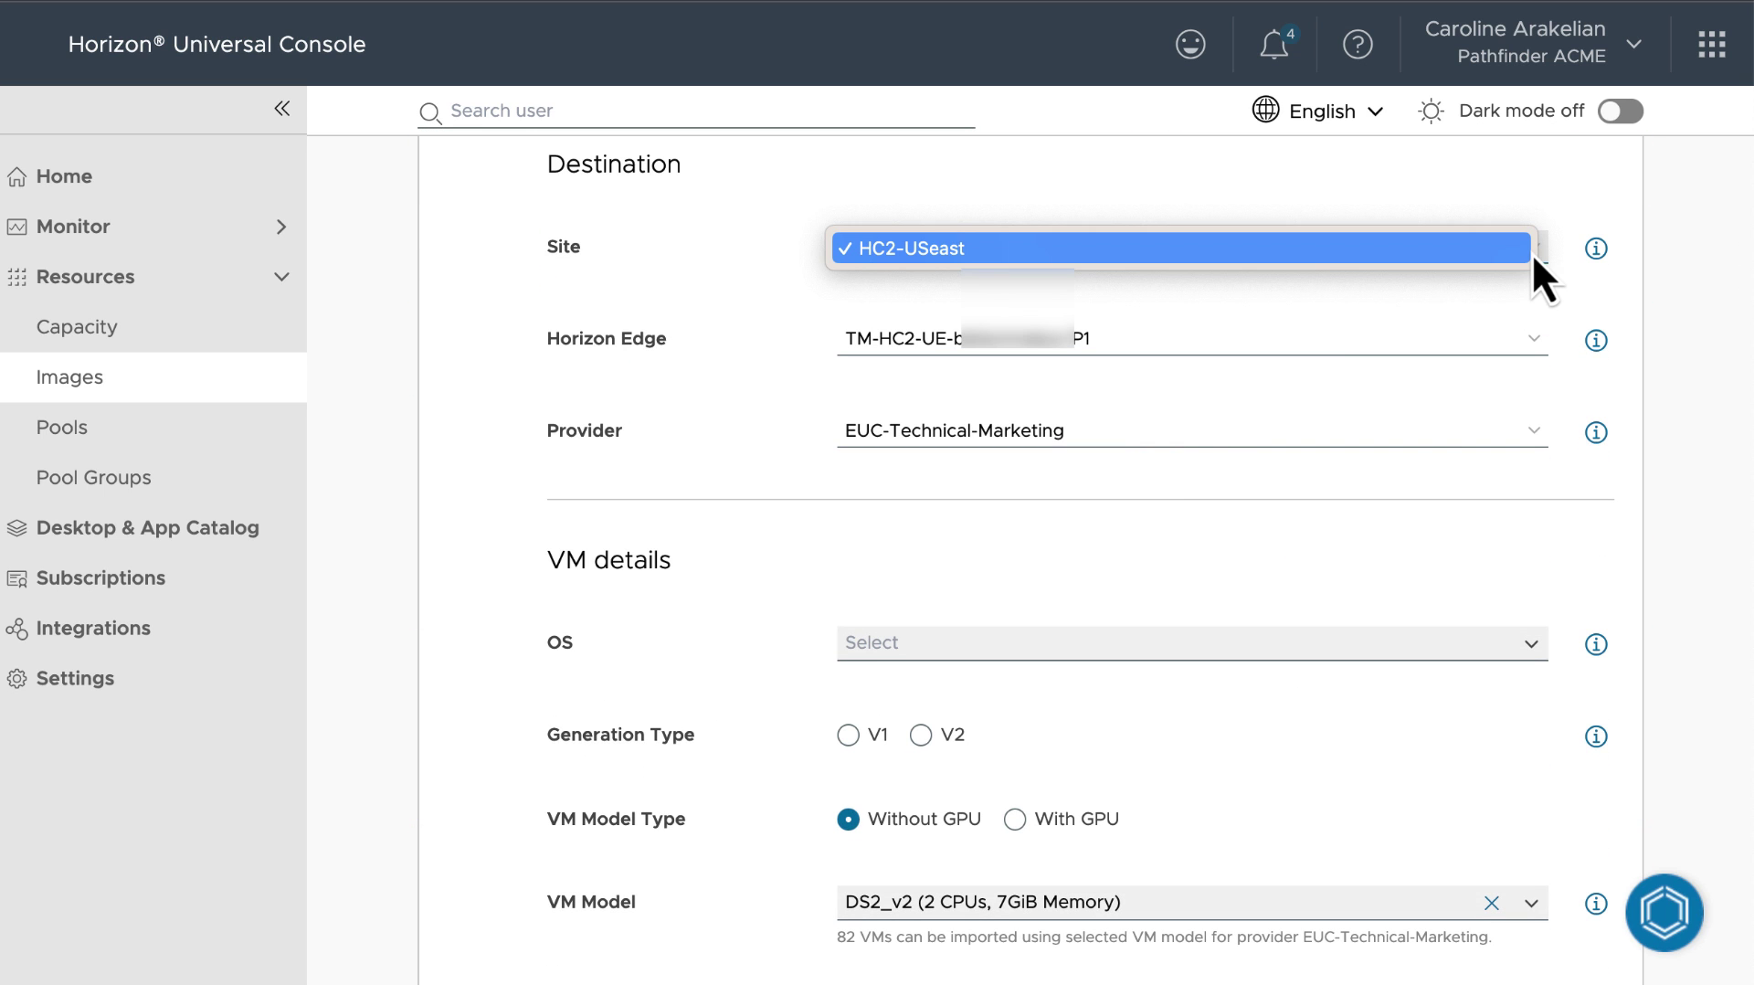
click(1531, 254)
click(1537, 349)
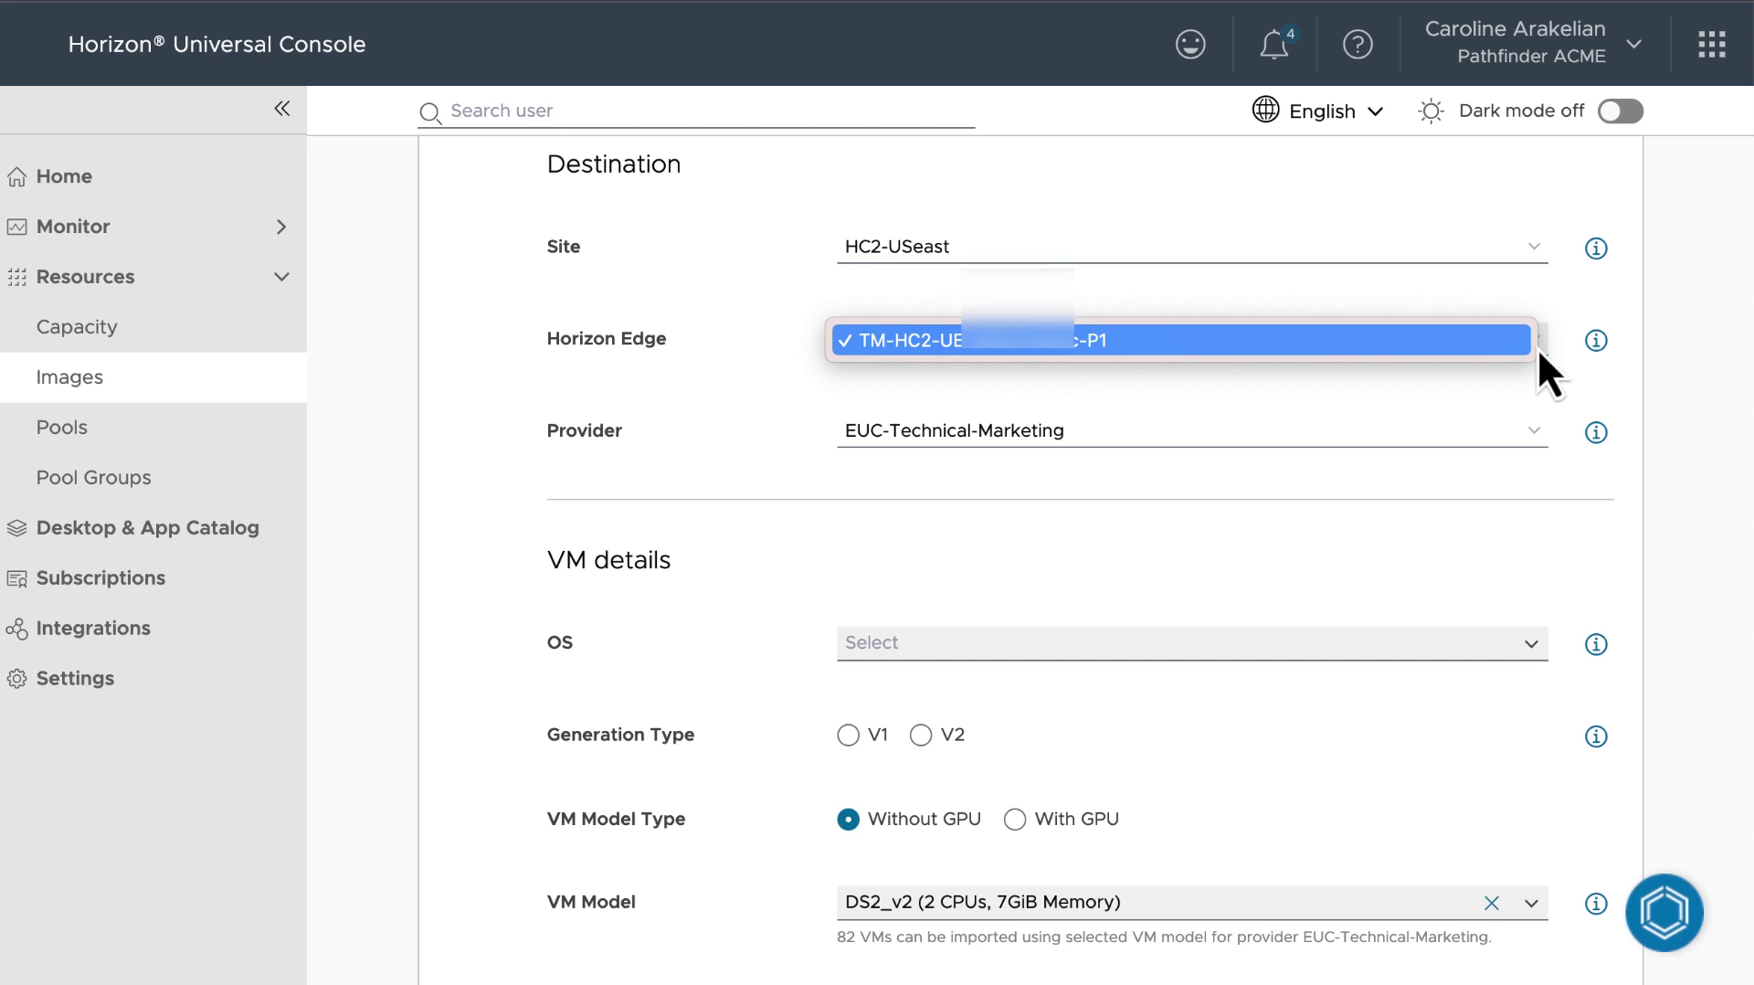
click(1537, 351)
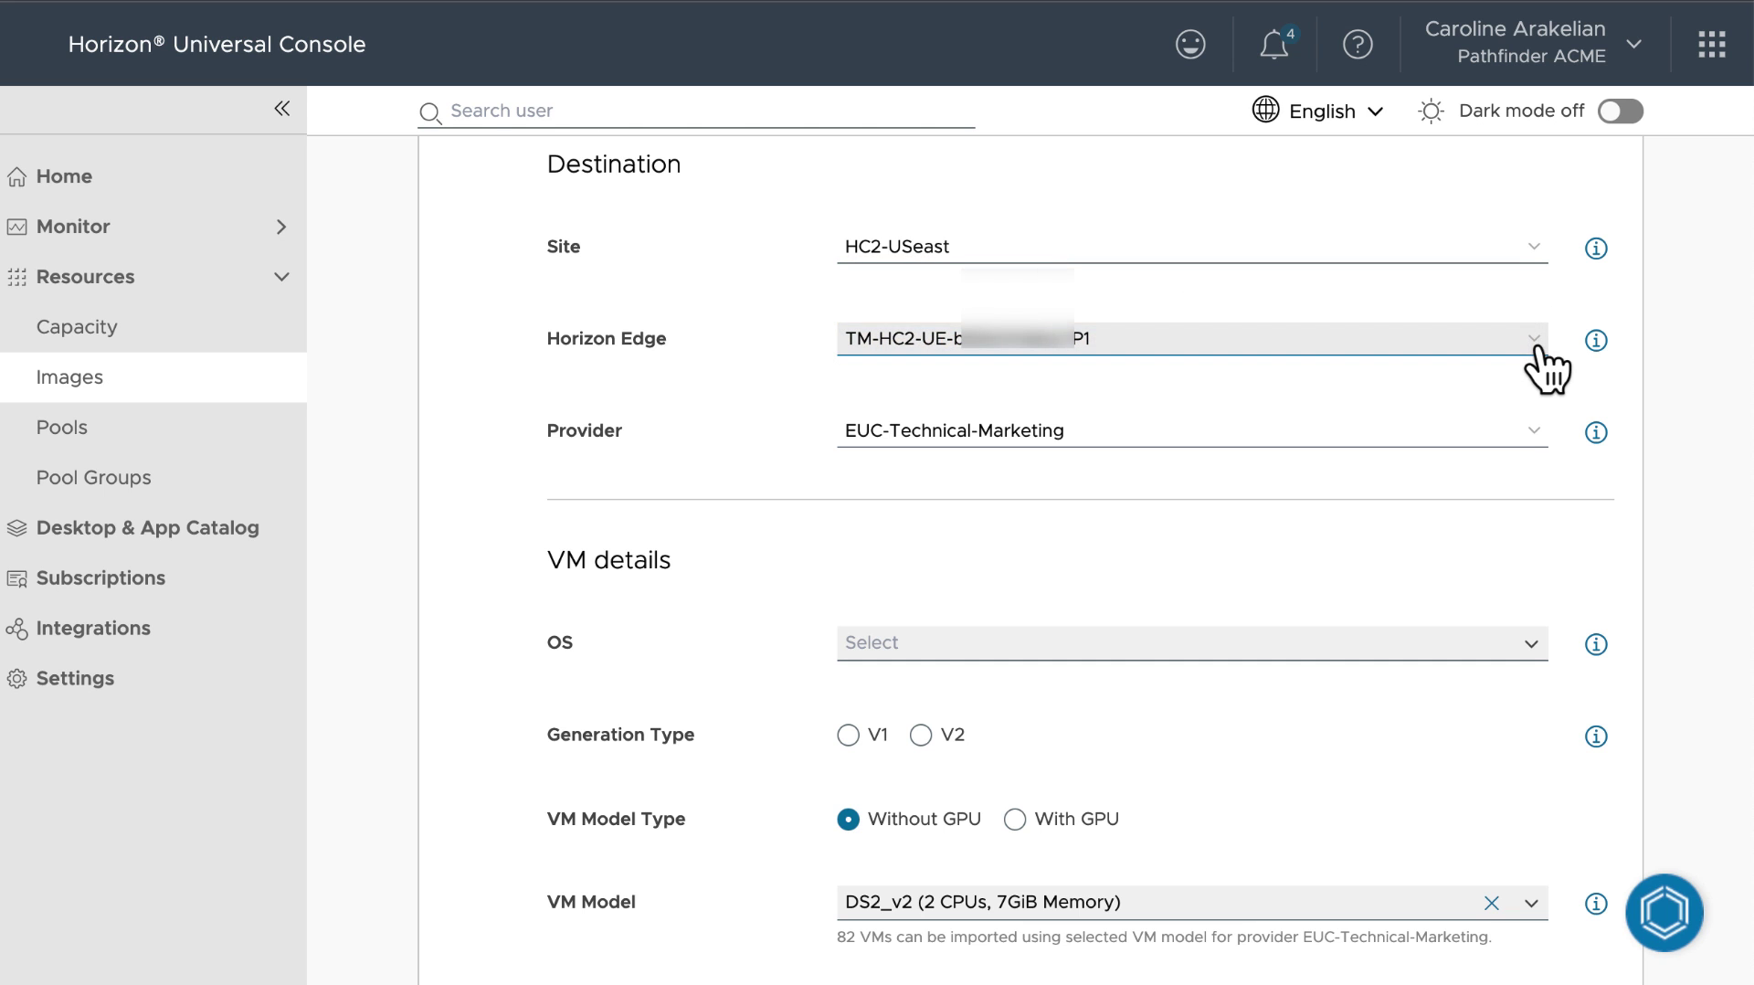
click(1527, 437)
click(1527, 437)
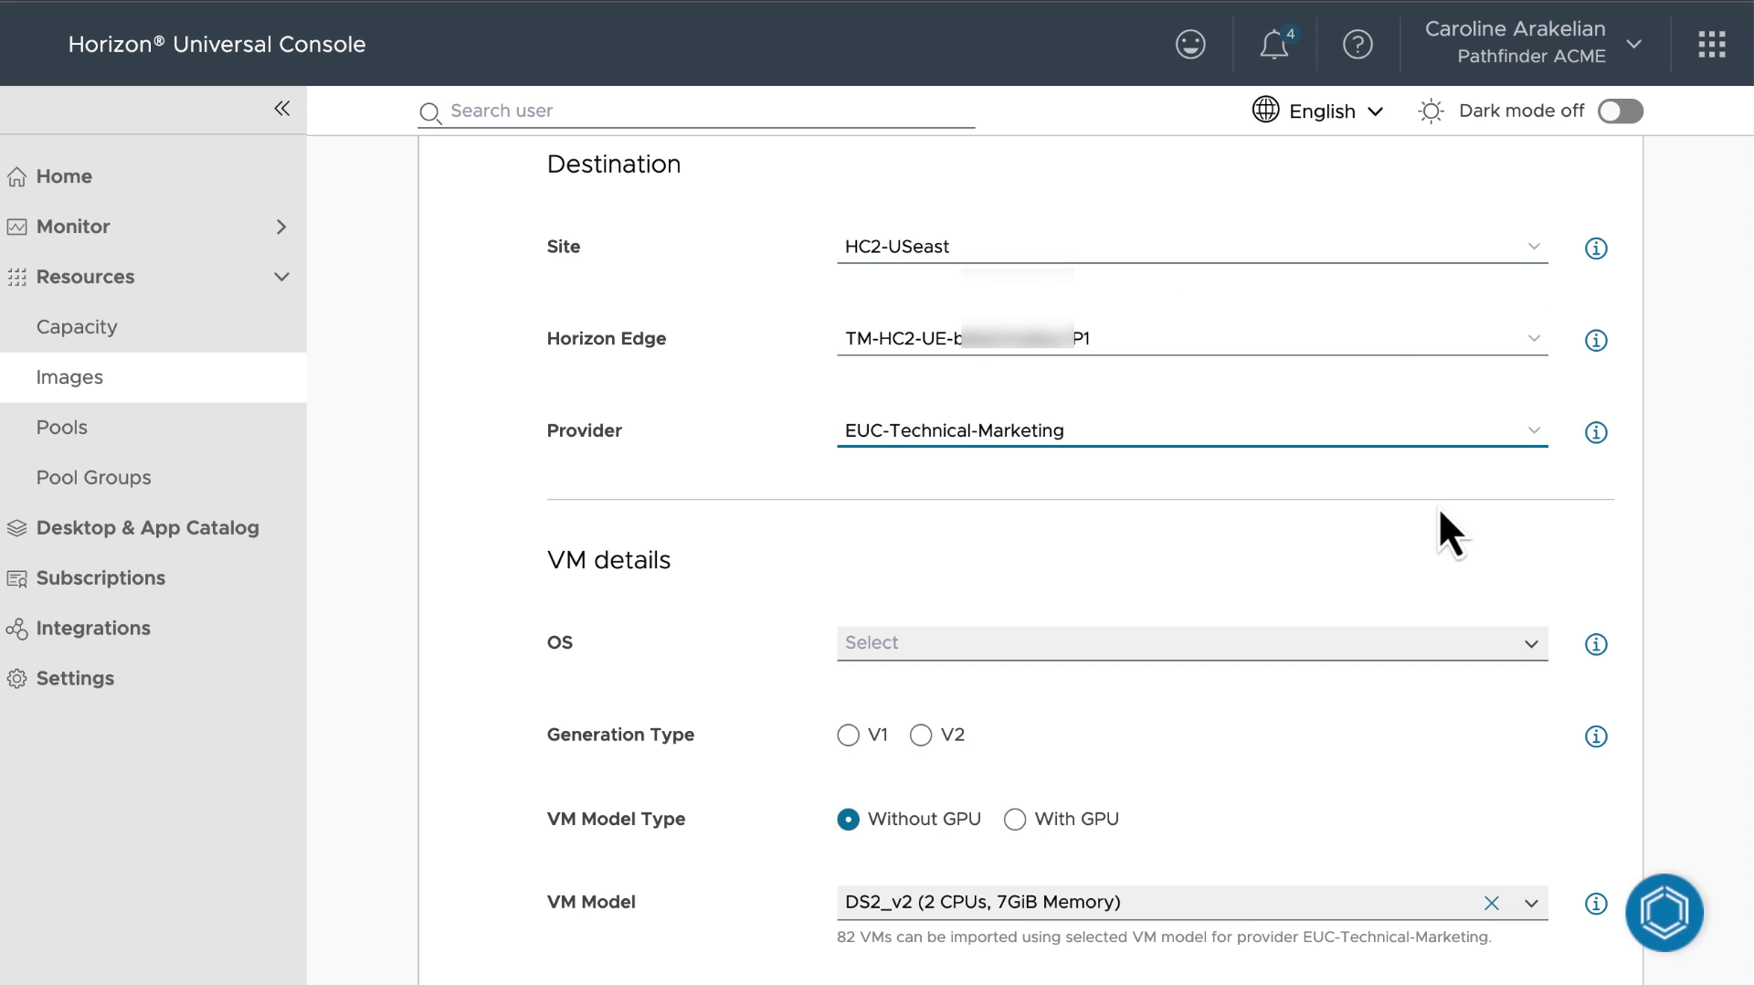
Set the image VM's OS to Windows 10 Enterprise multi-session, 20H2 and its generation type to V2
scroll(1395, 548, down, 2)
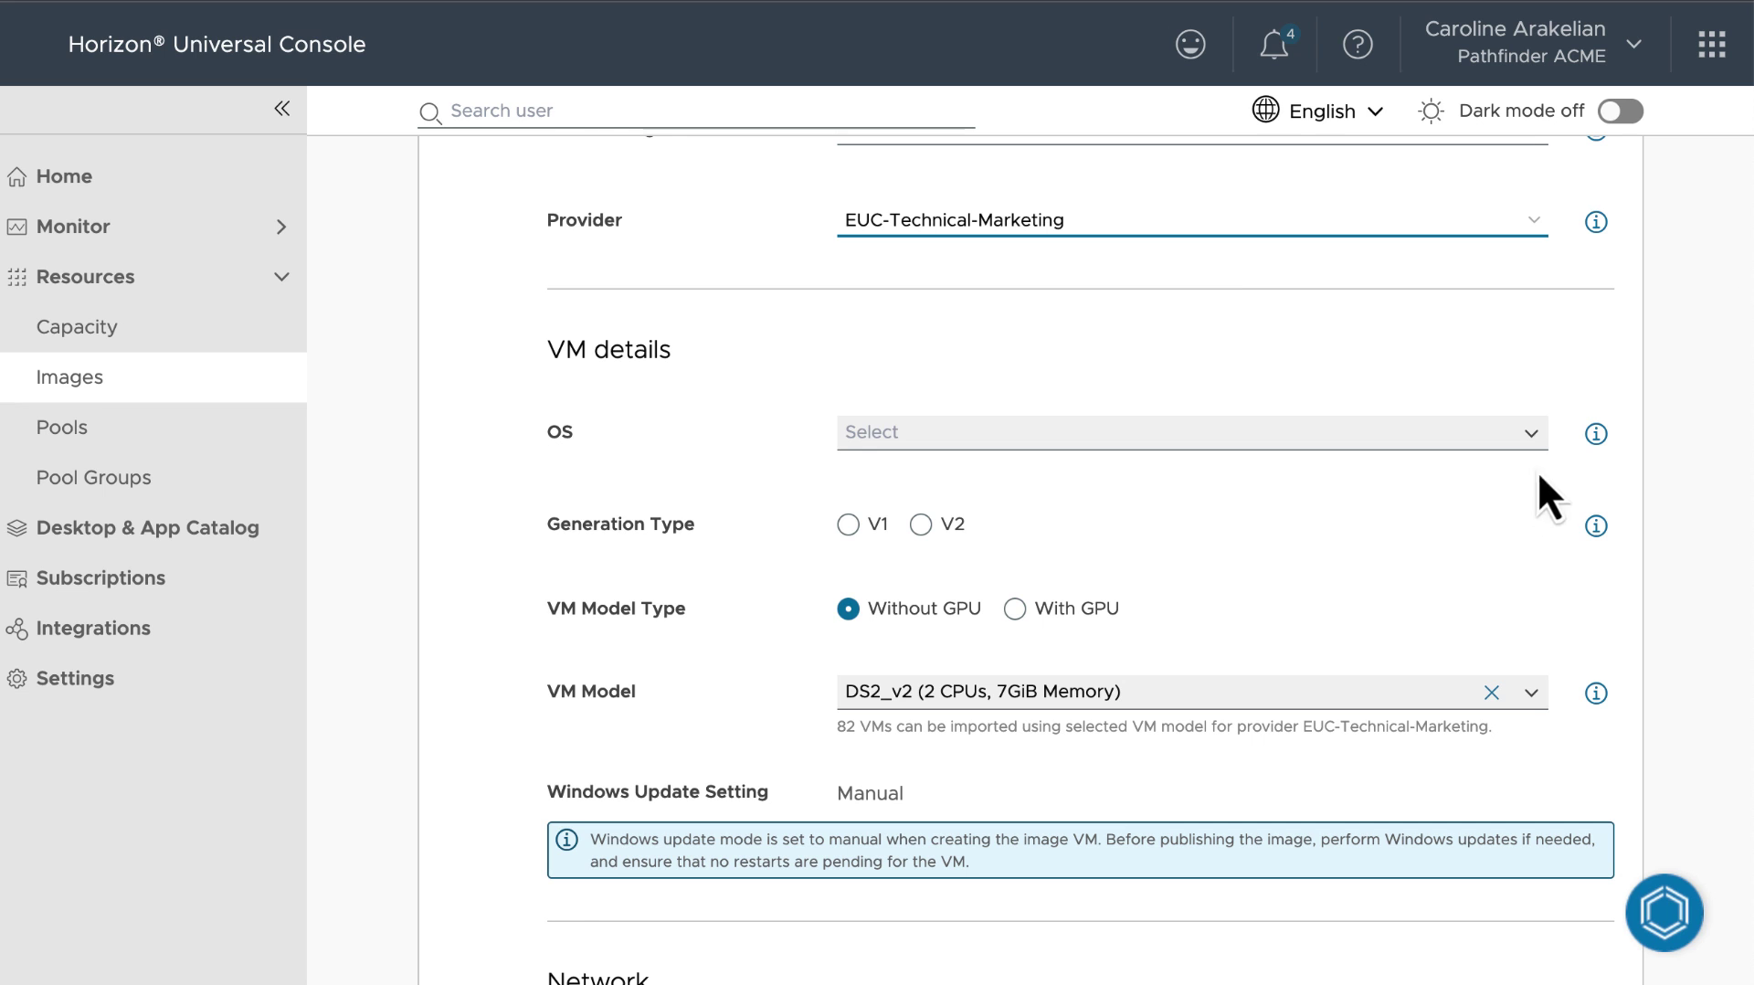
click(1529, 435)
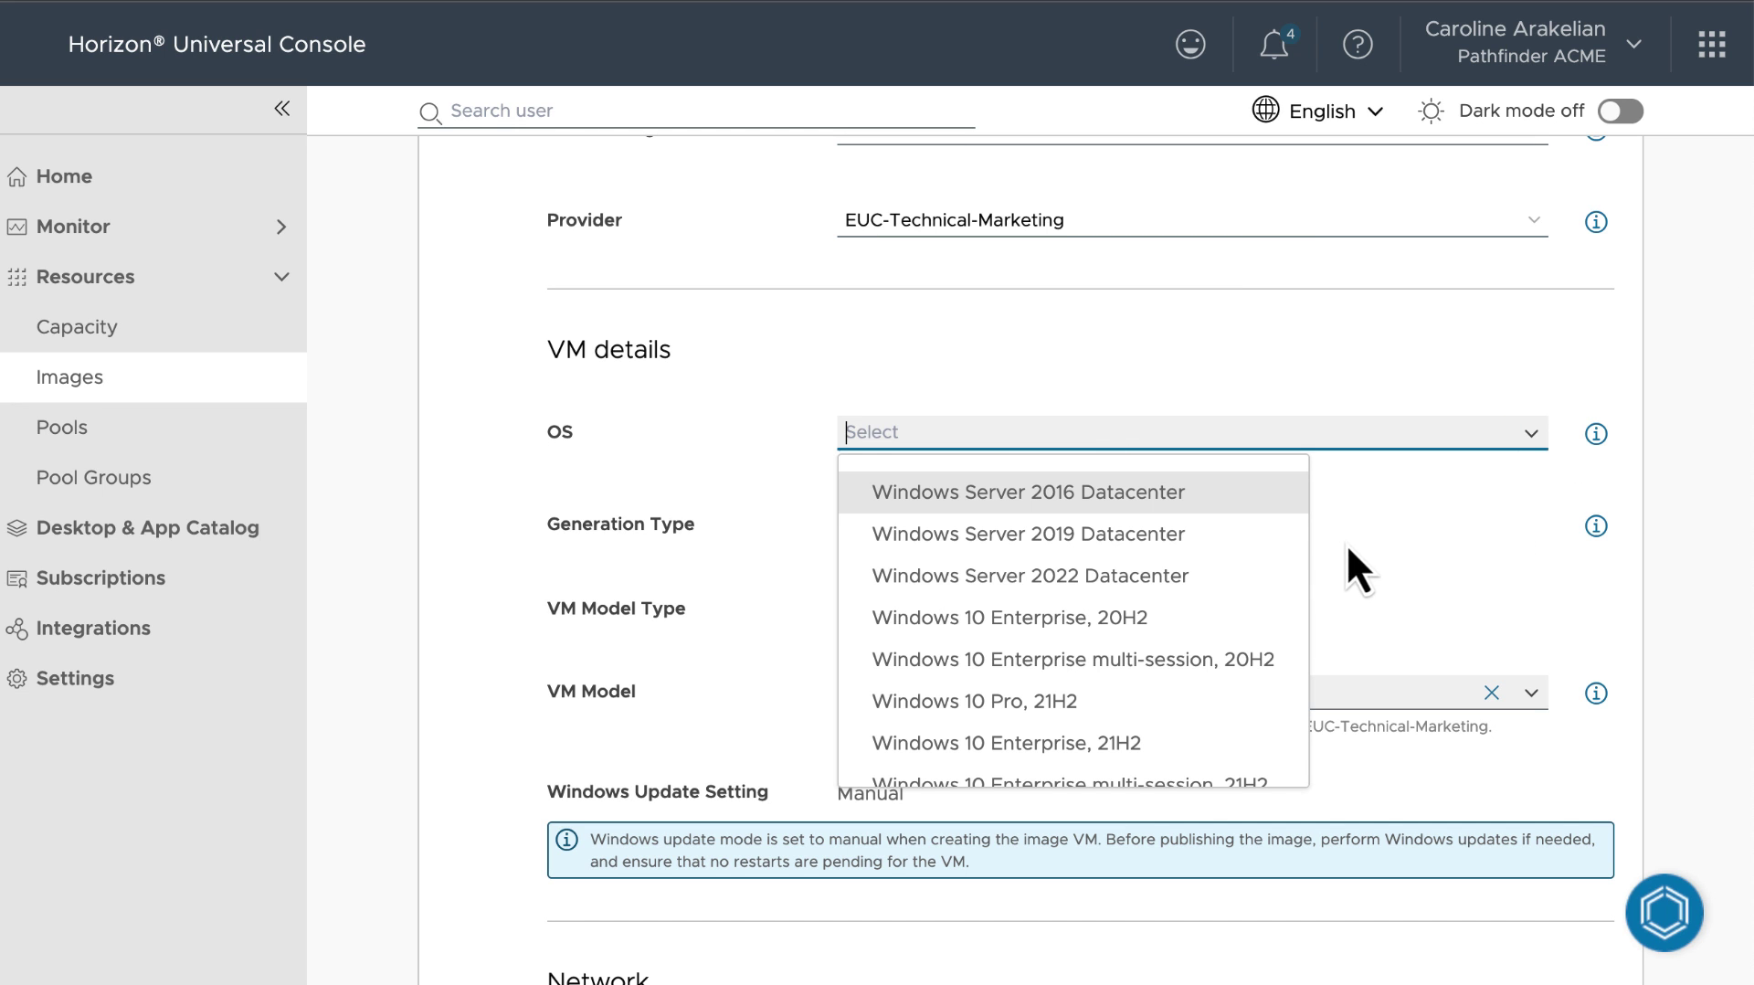
scroll(1270, 631, down, 2)
scroll(1276, 639, up, 1)
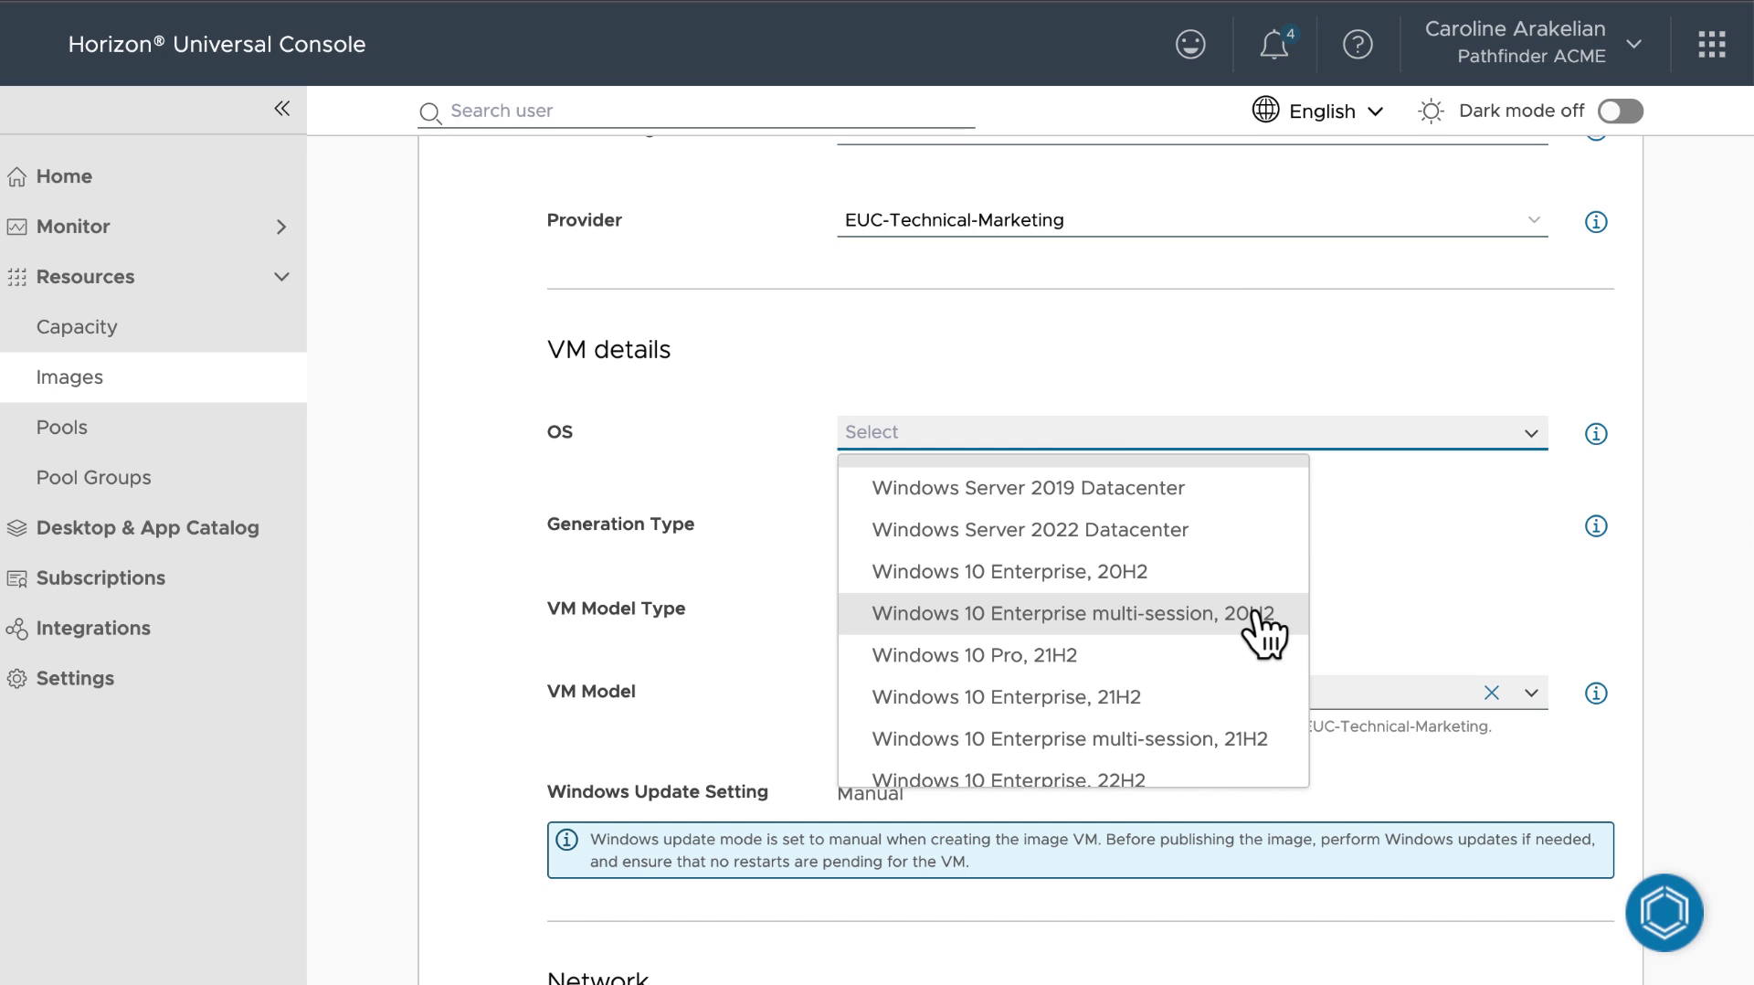
click(1265, 614)
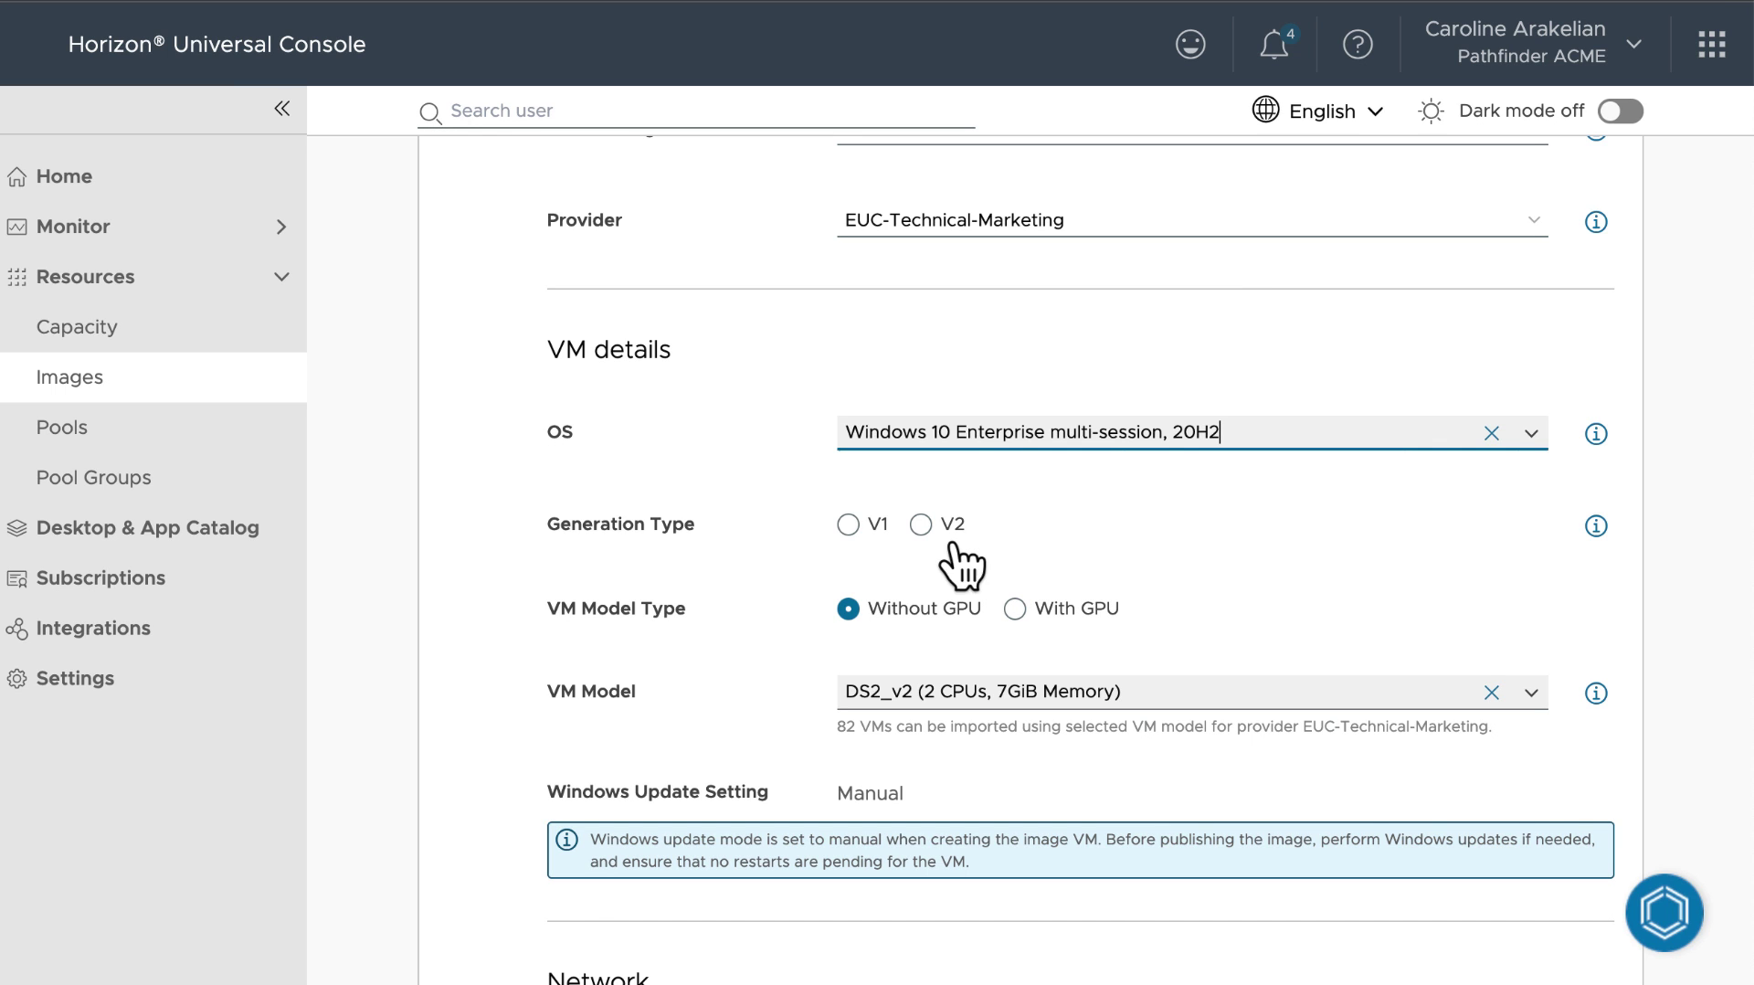
click(921, 526)
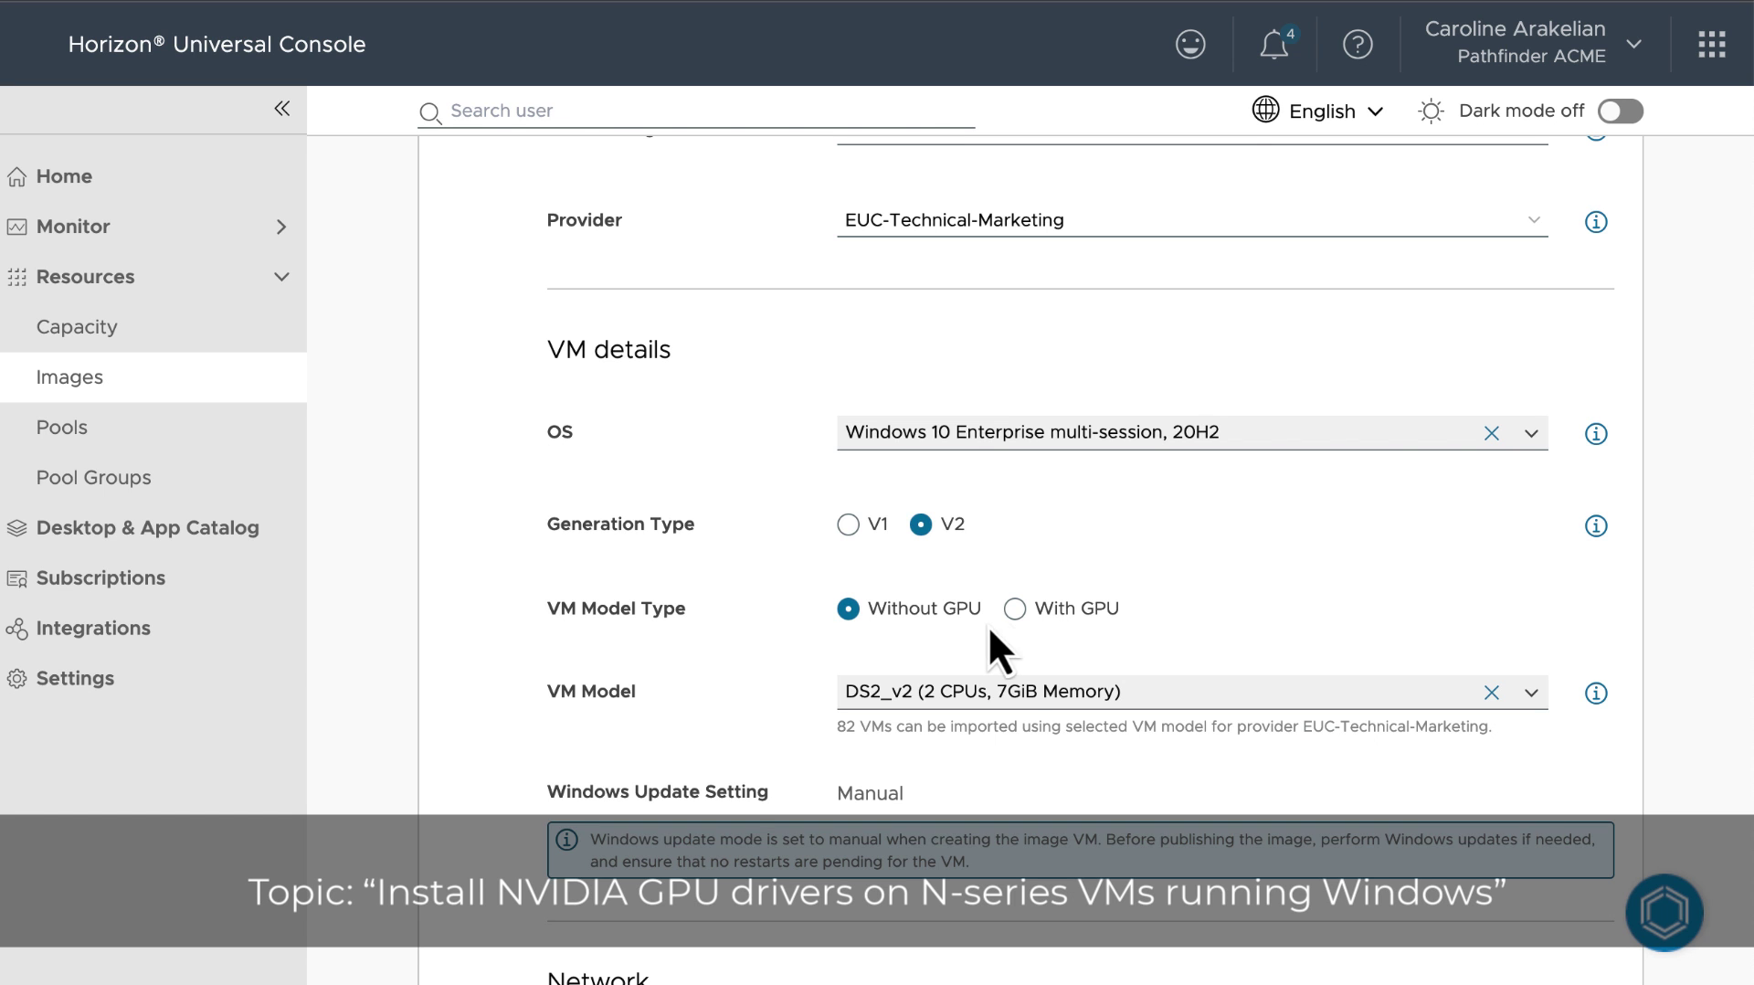
Browse the available VM models without GPU, keeping DS2_v2 (2 CPUs, 7GiB Memory) for the image VM
scroll(1267, 599, down, 3)
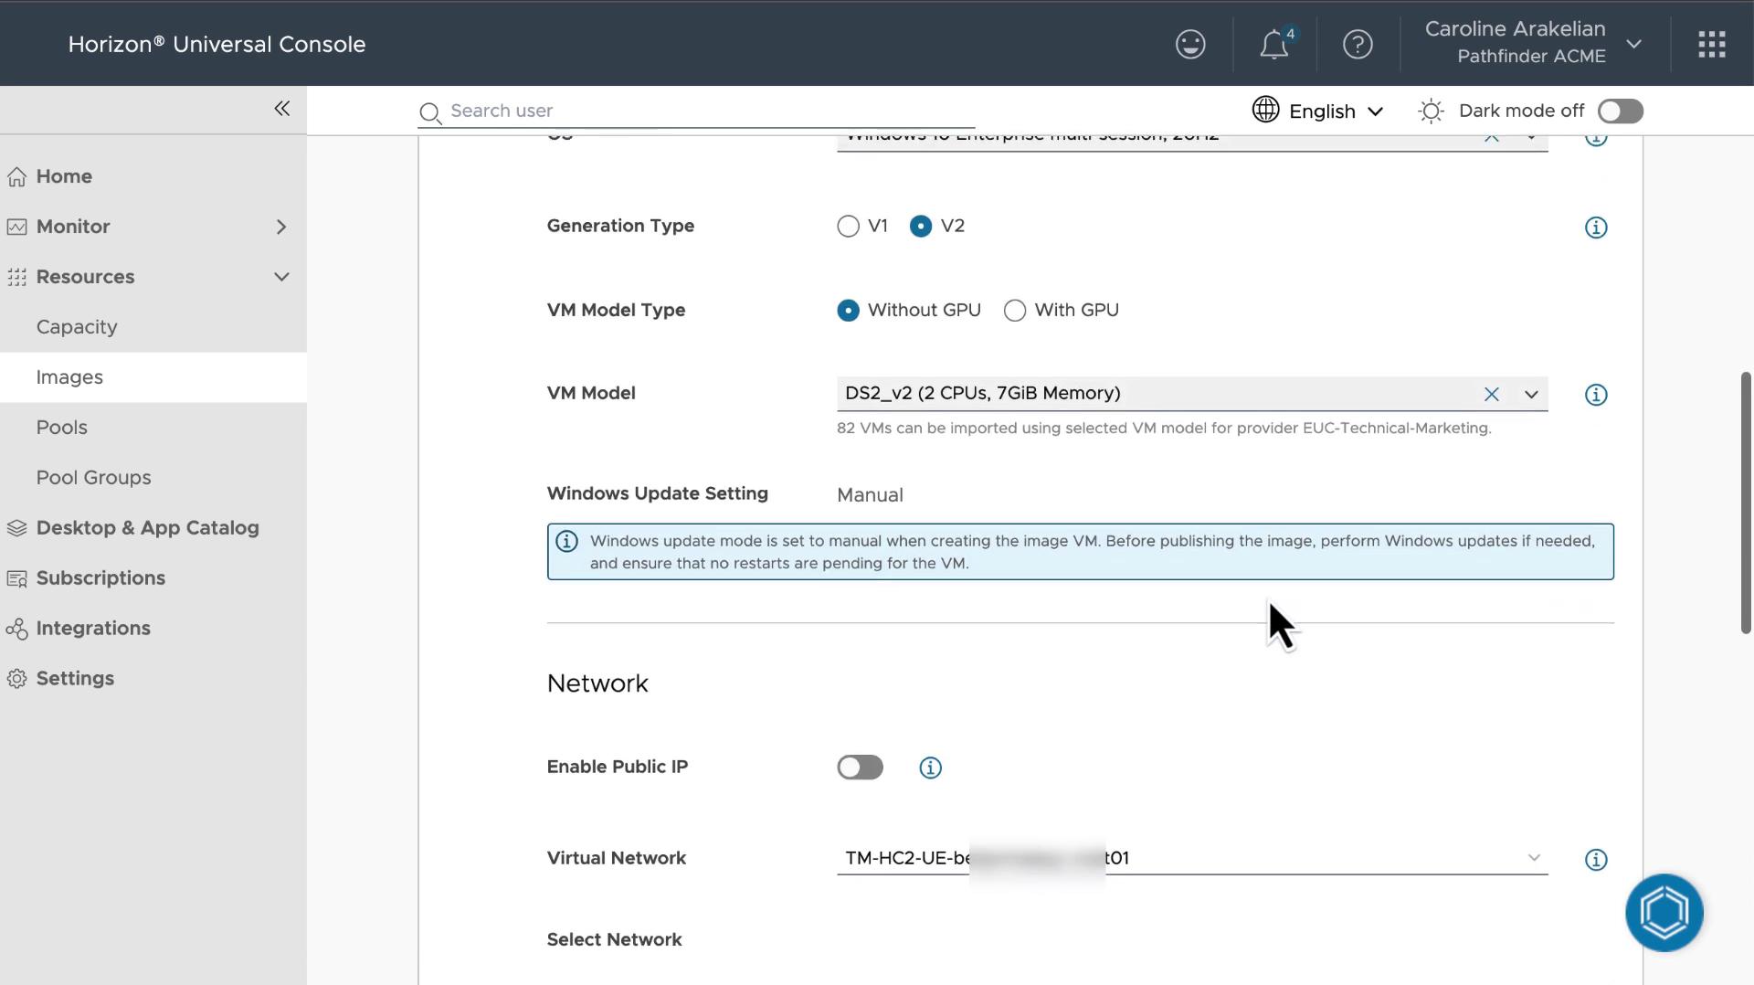
click(1531, 430)
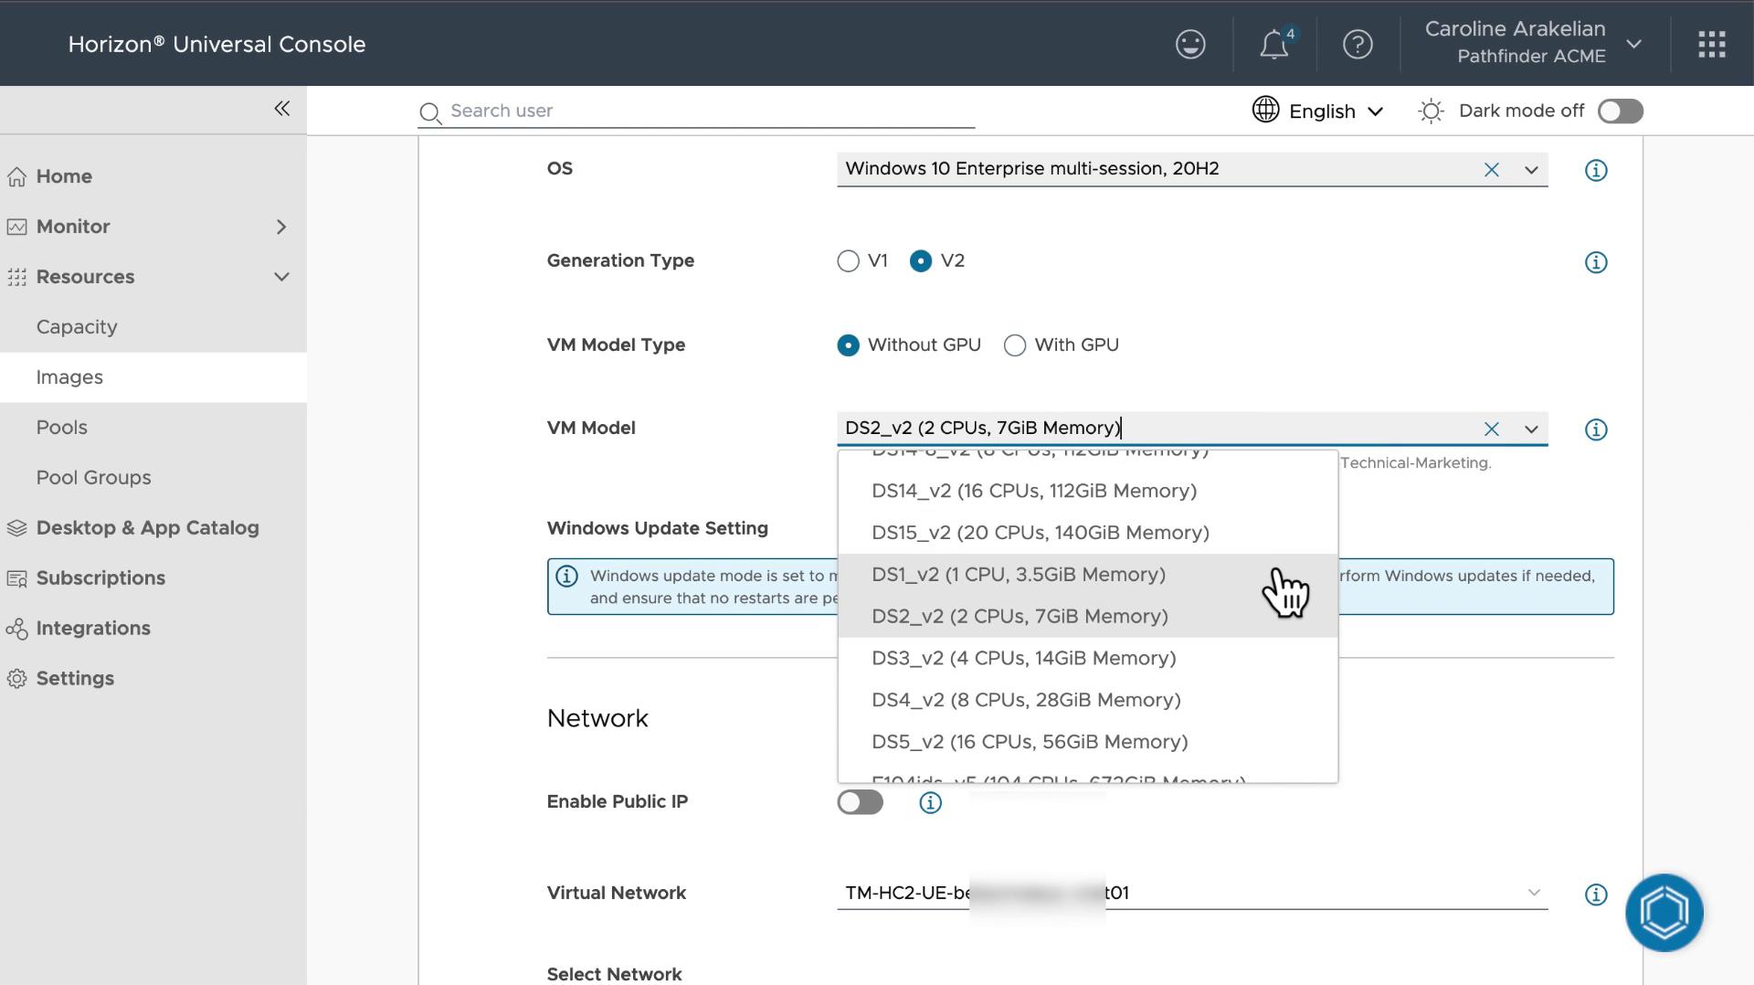
scroll(1283, 589, up, 5)
scroll(1288, 592, up, 10)
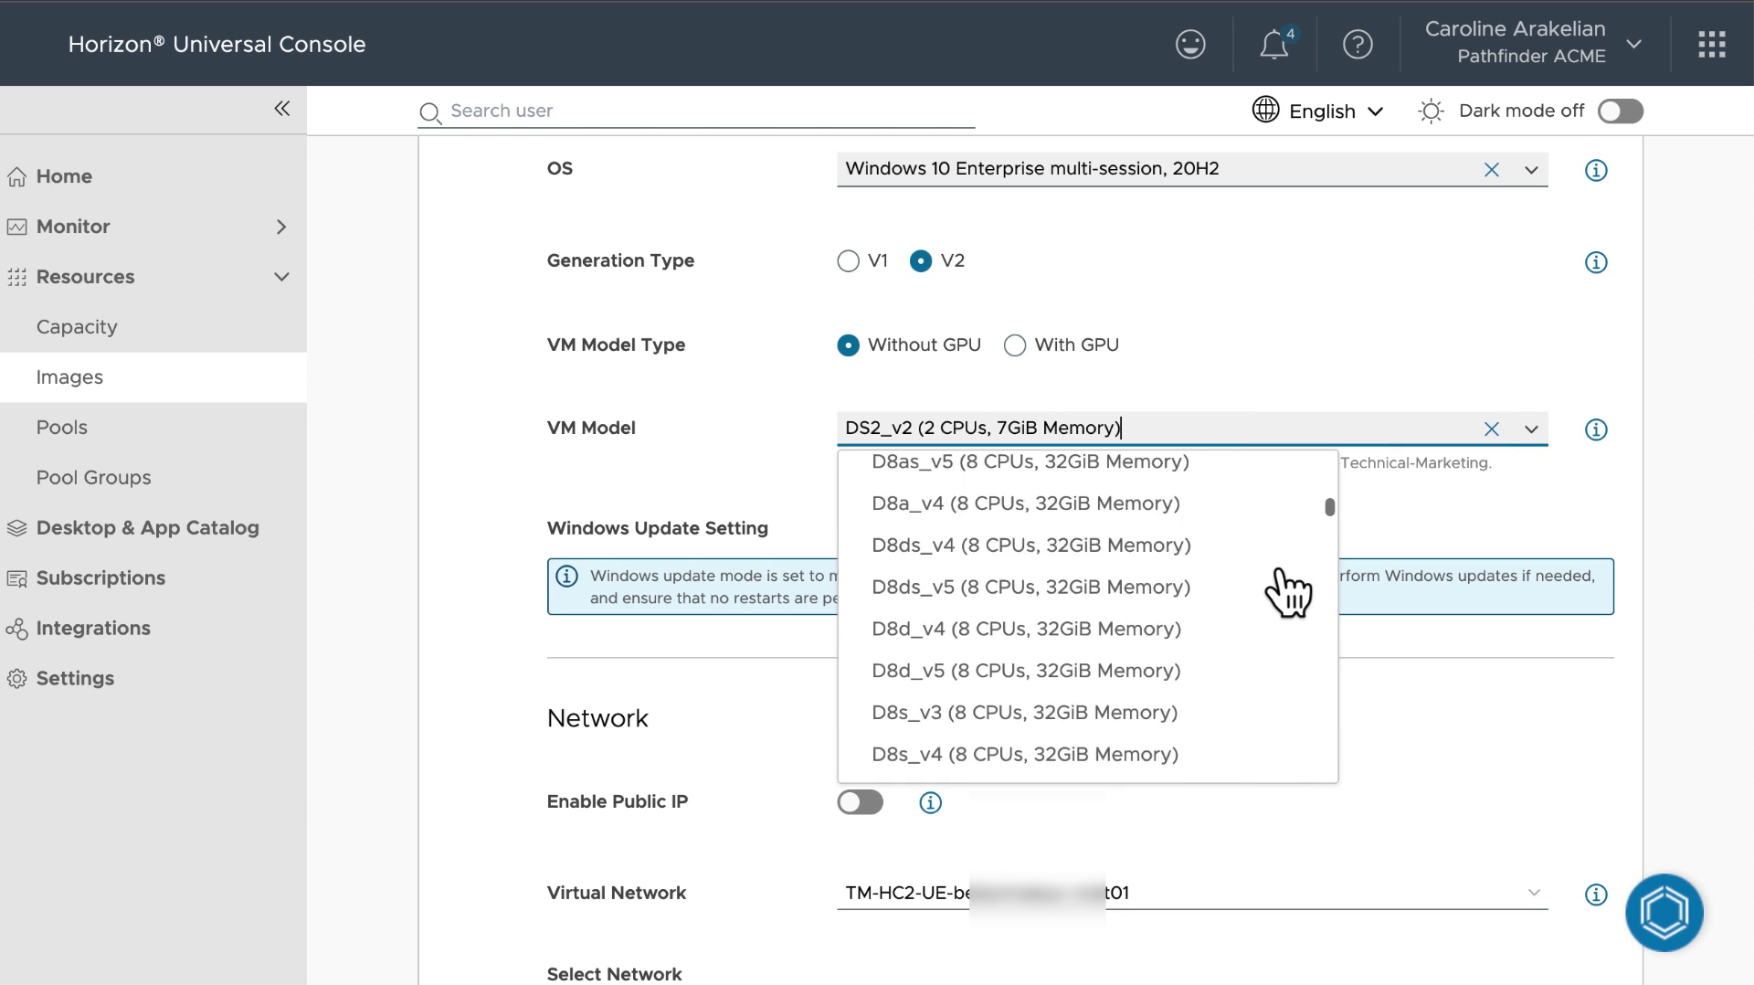
scroll(1288, 592, up, 10)
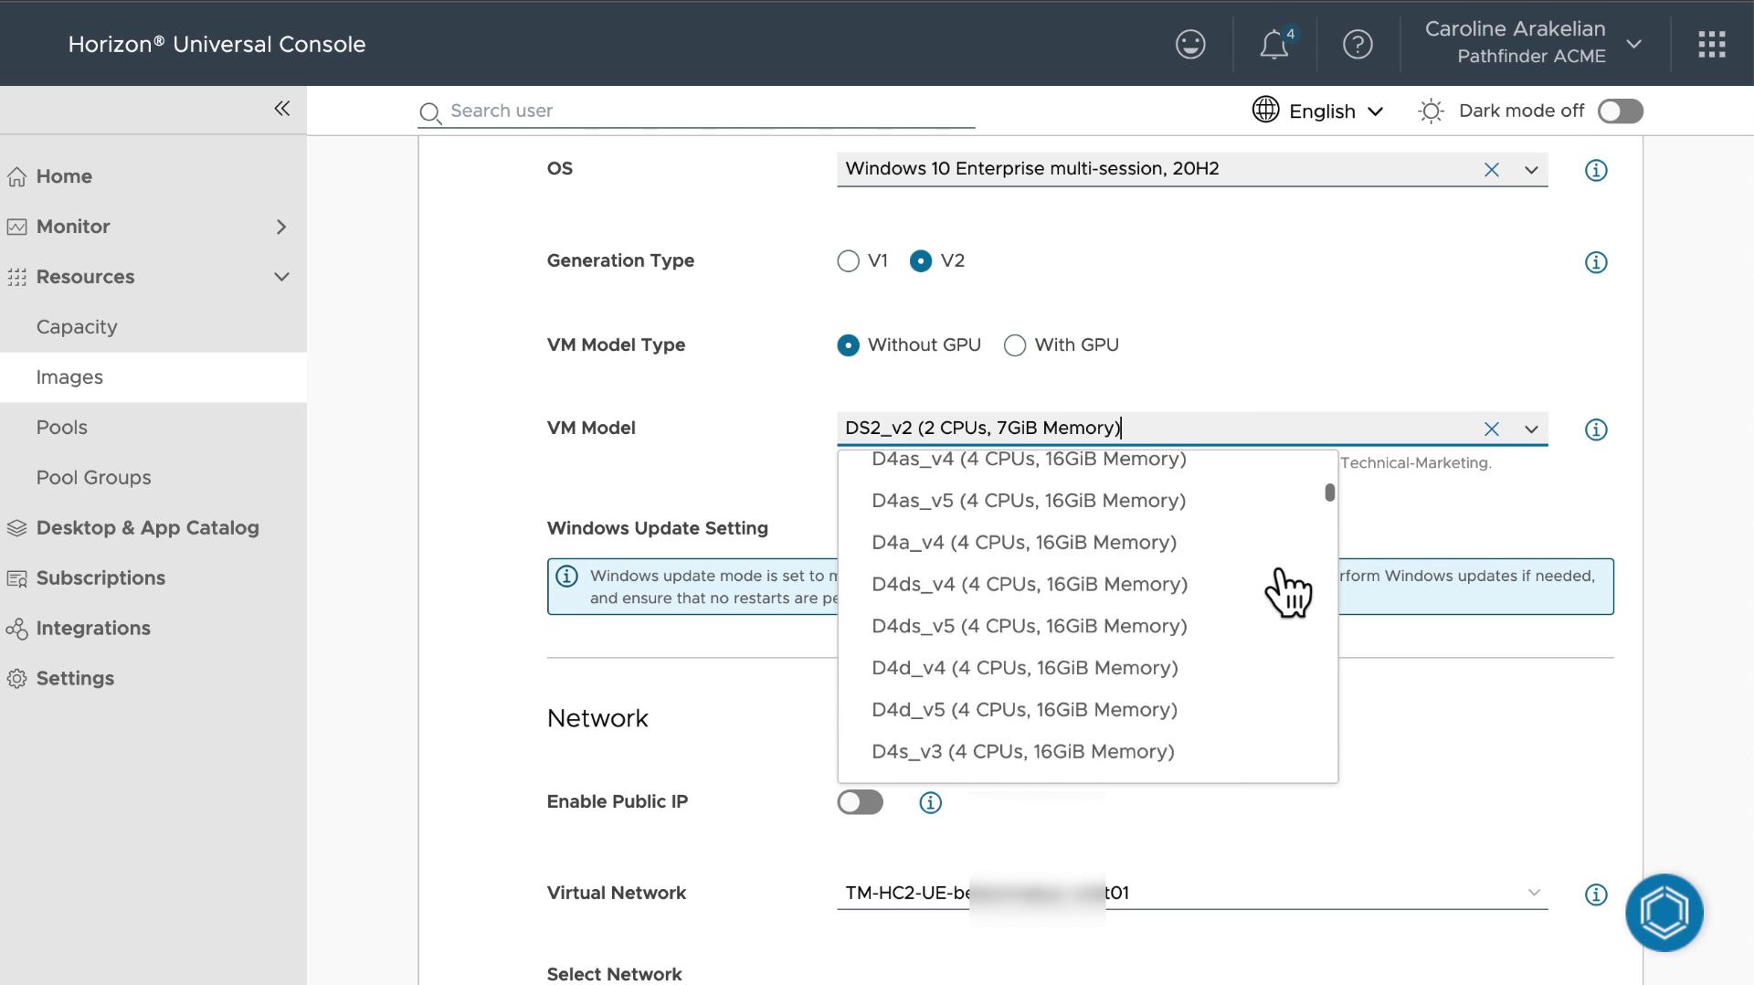
scroll(1288, 592, down, 10)
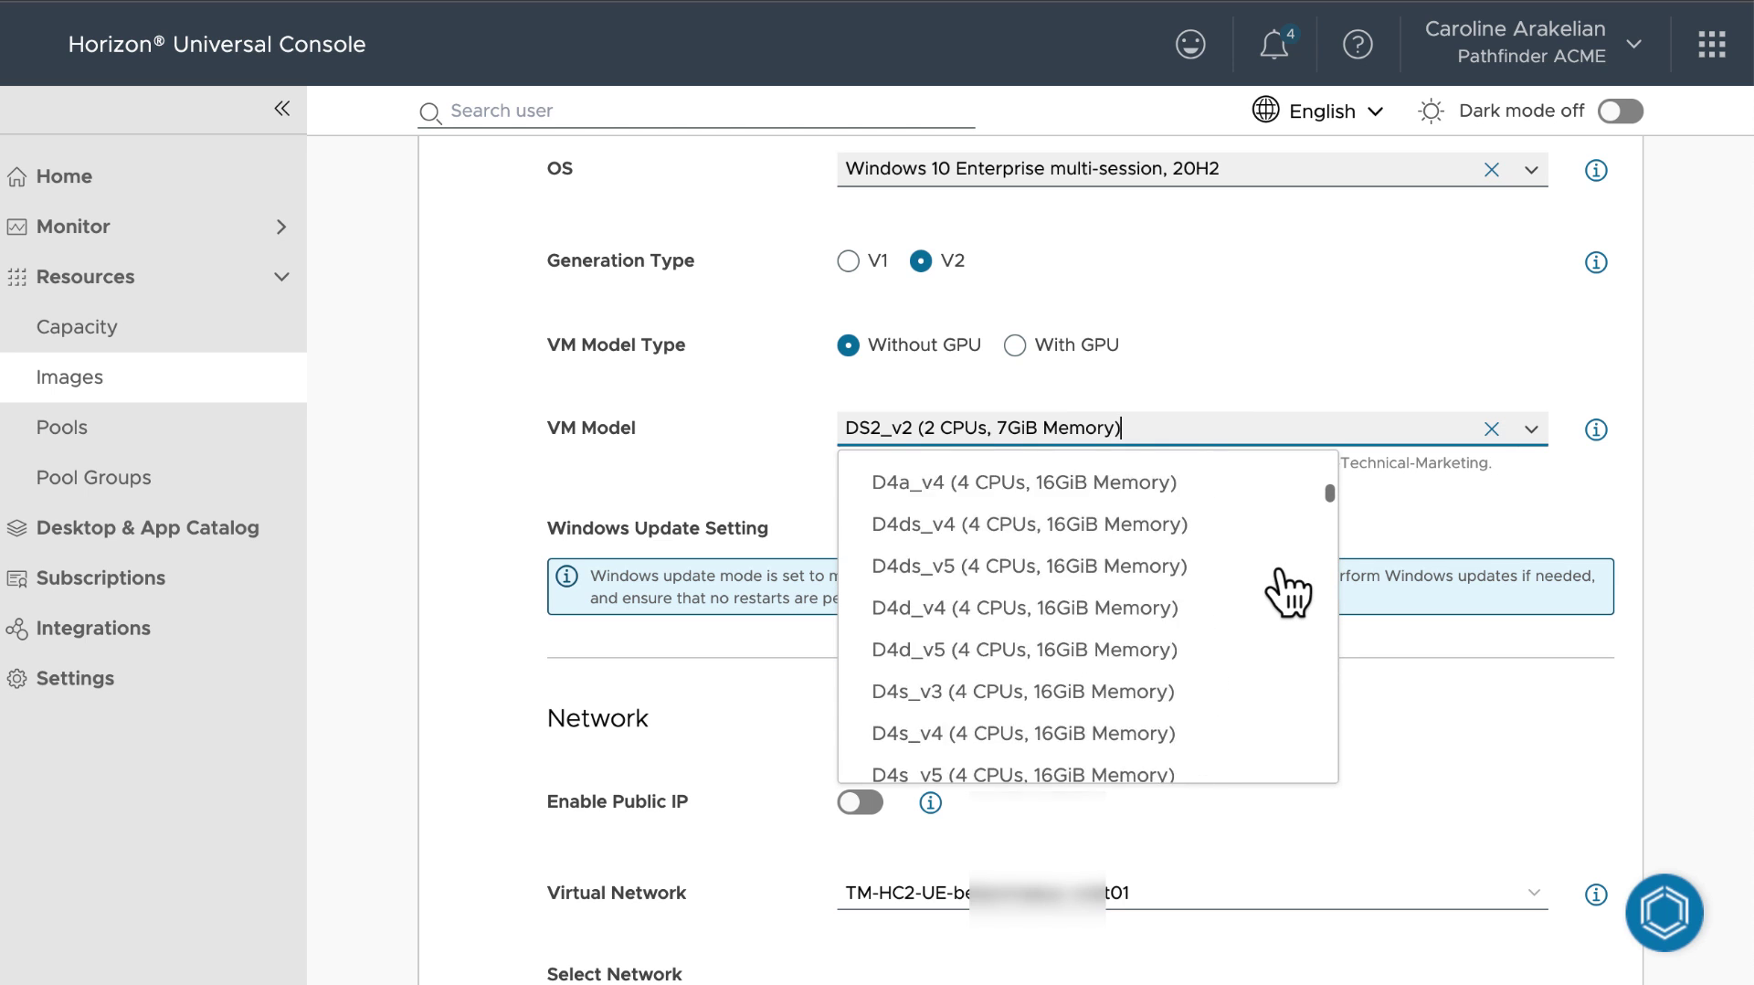
scroll(1288, 592, down, 7)
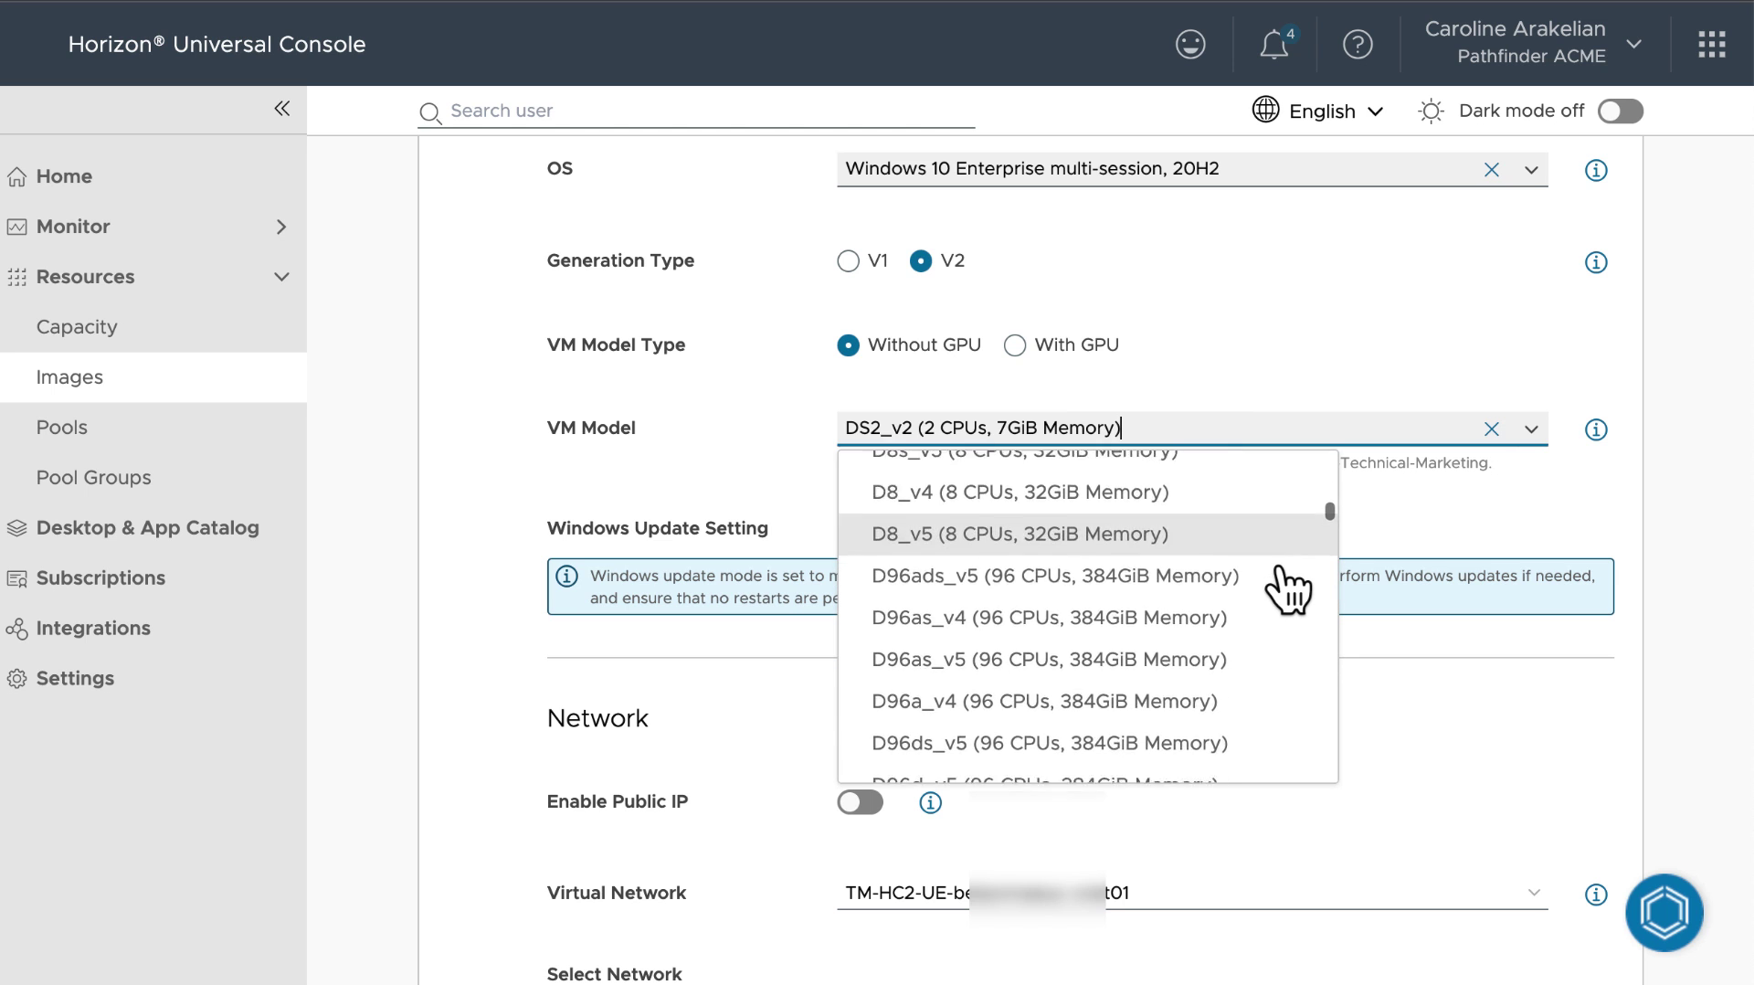
scroll(1288, 592, down, 1)
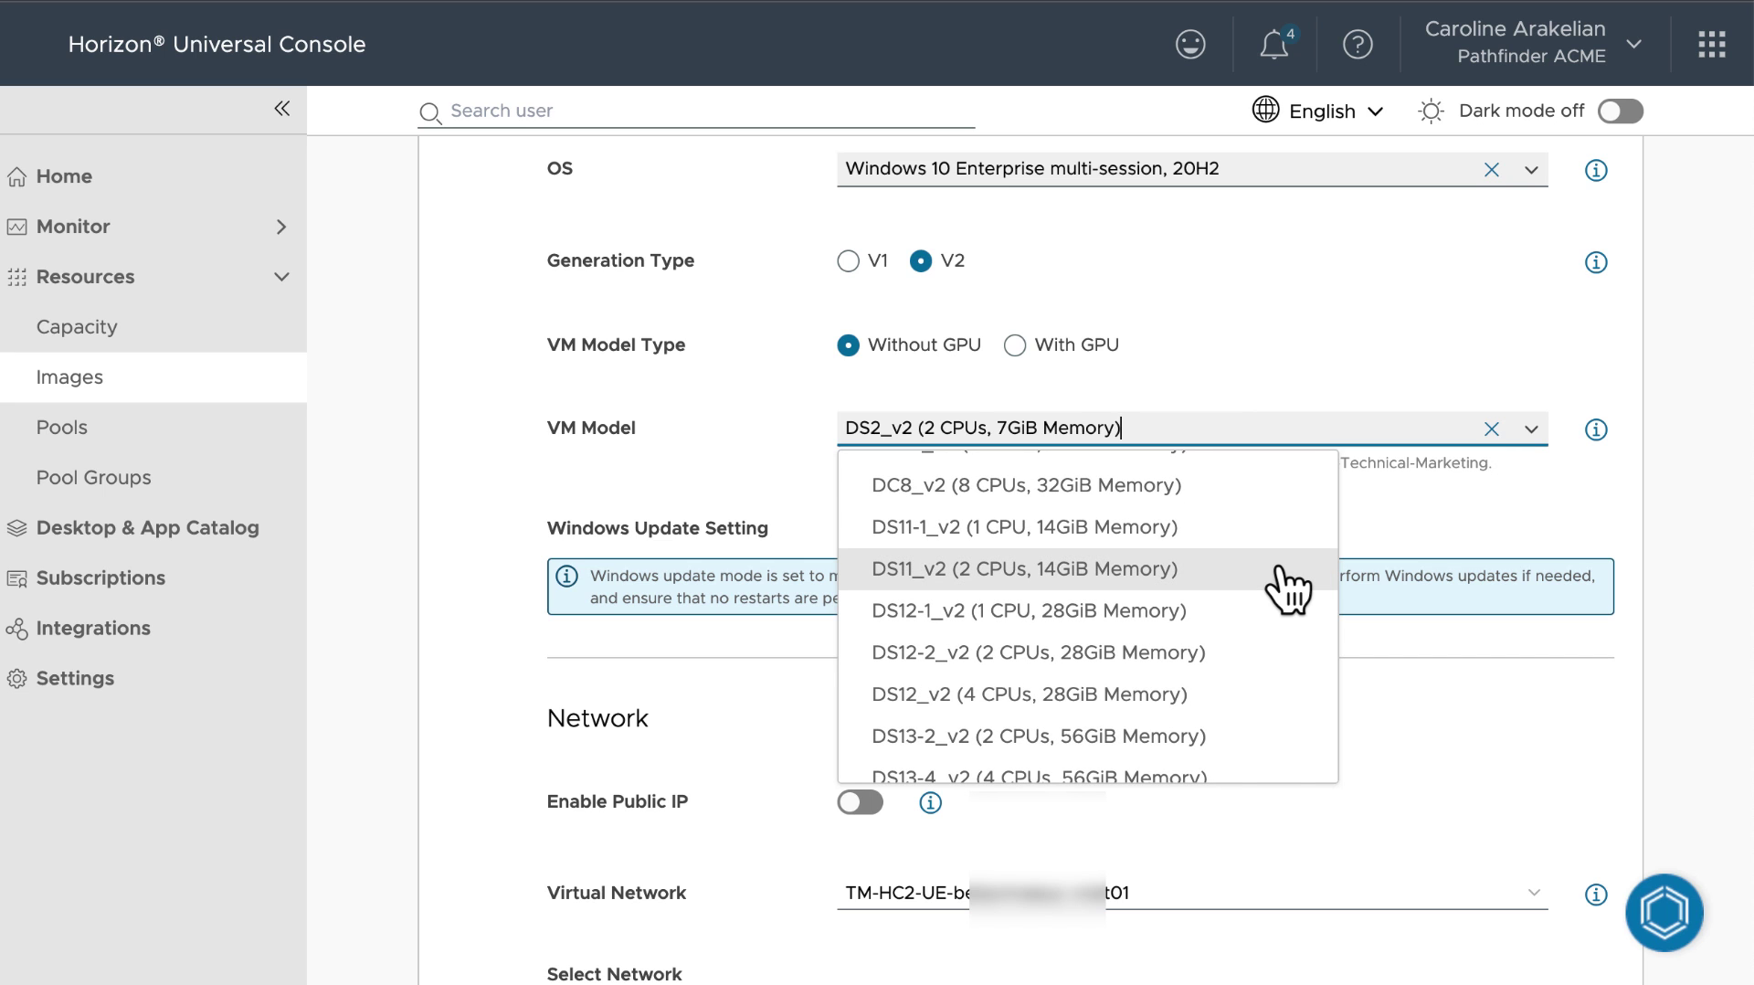
scroll(1288, 589, down, 4)
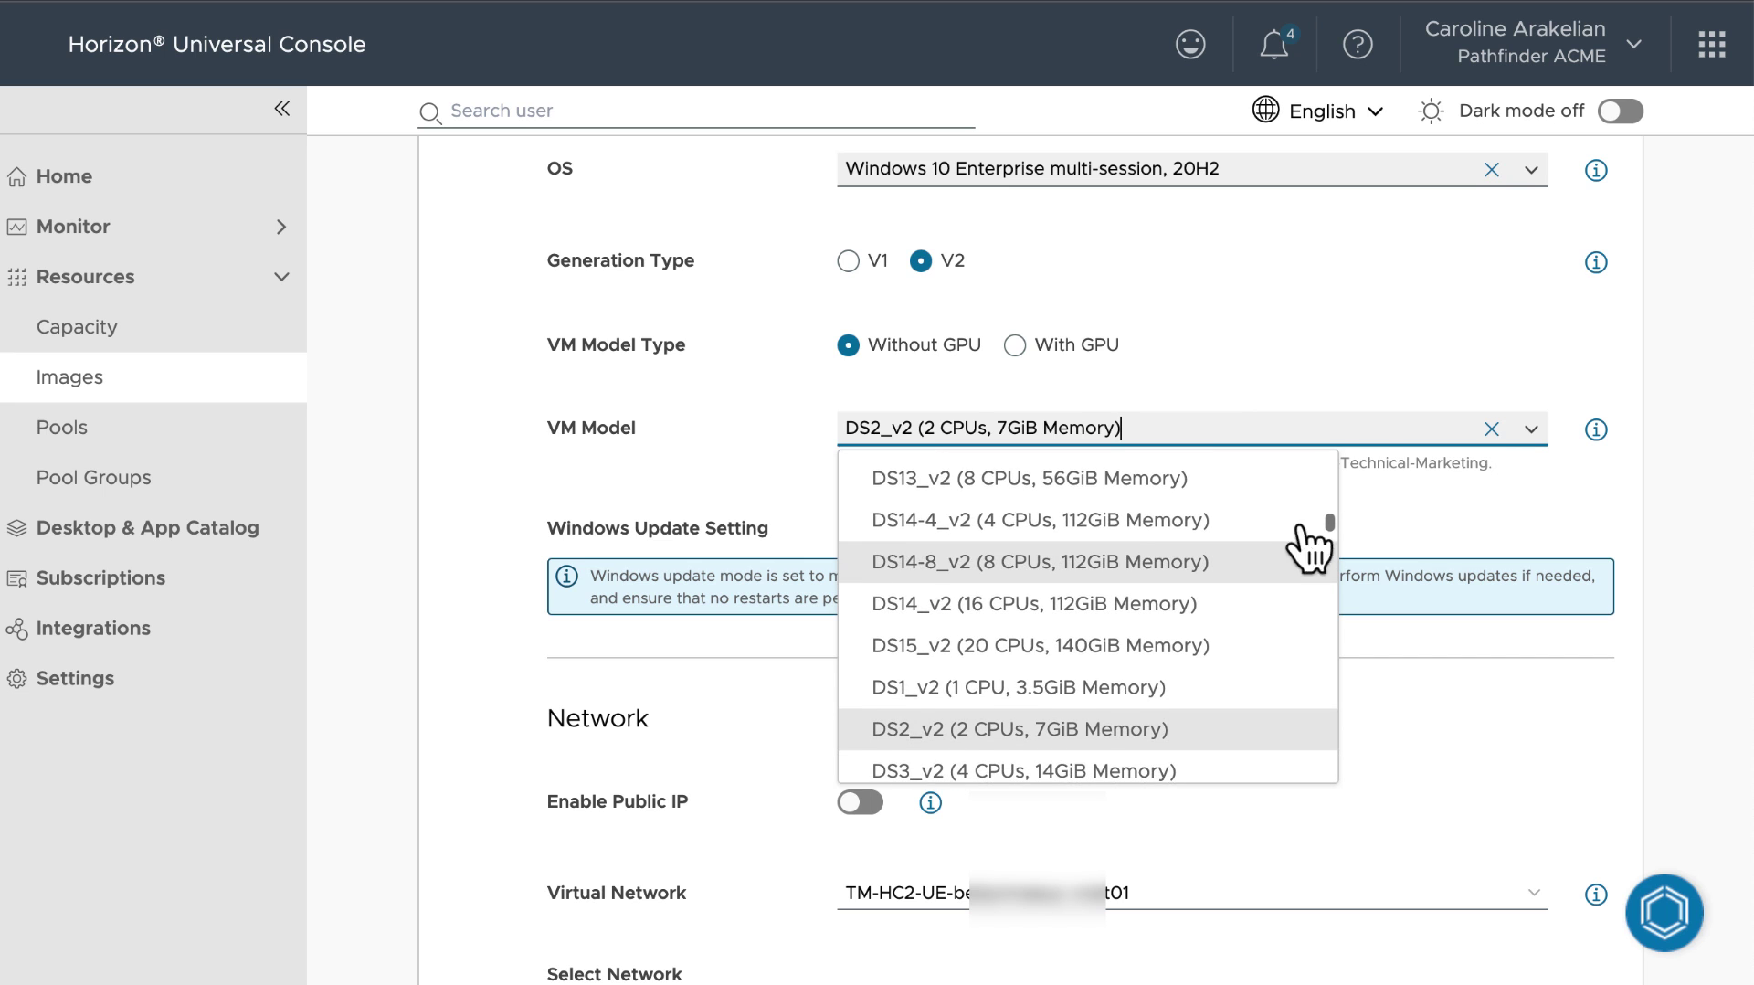
click(1507, 376)
key(Tab)
Check the public IP help, then enable a public IP for the image VM and select the Default subnet
scroll(1173, 656, down, 4)
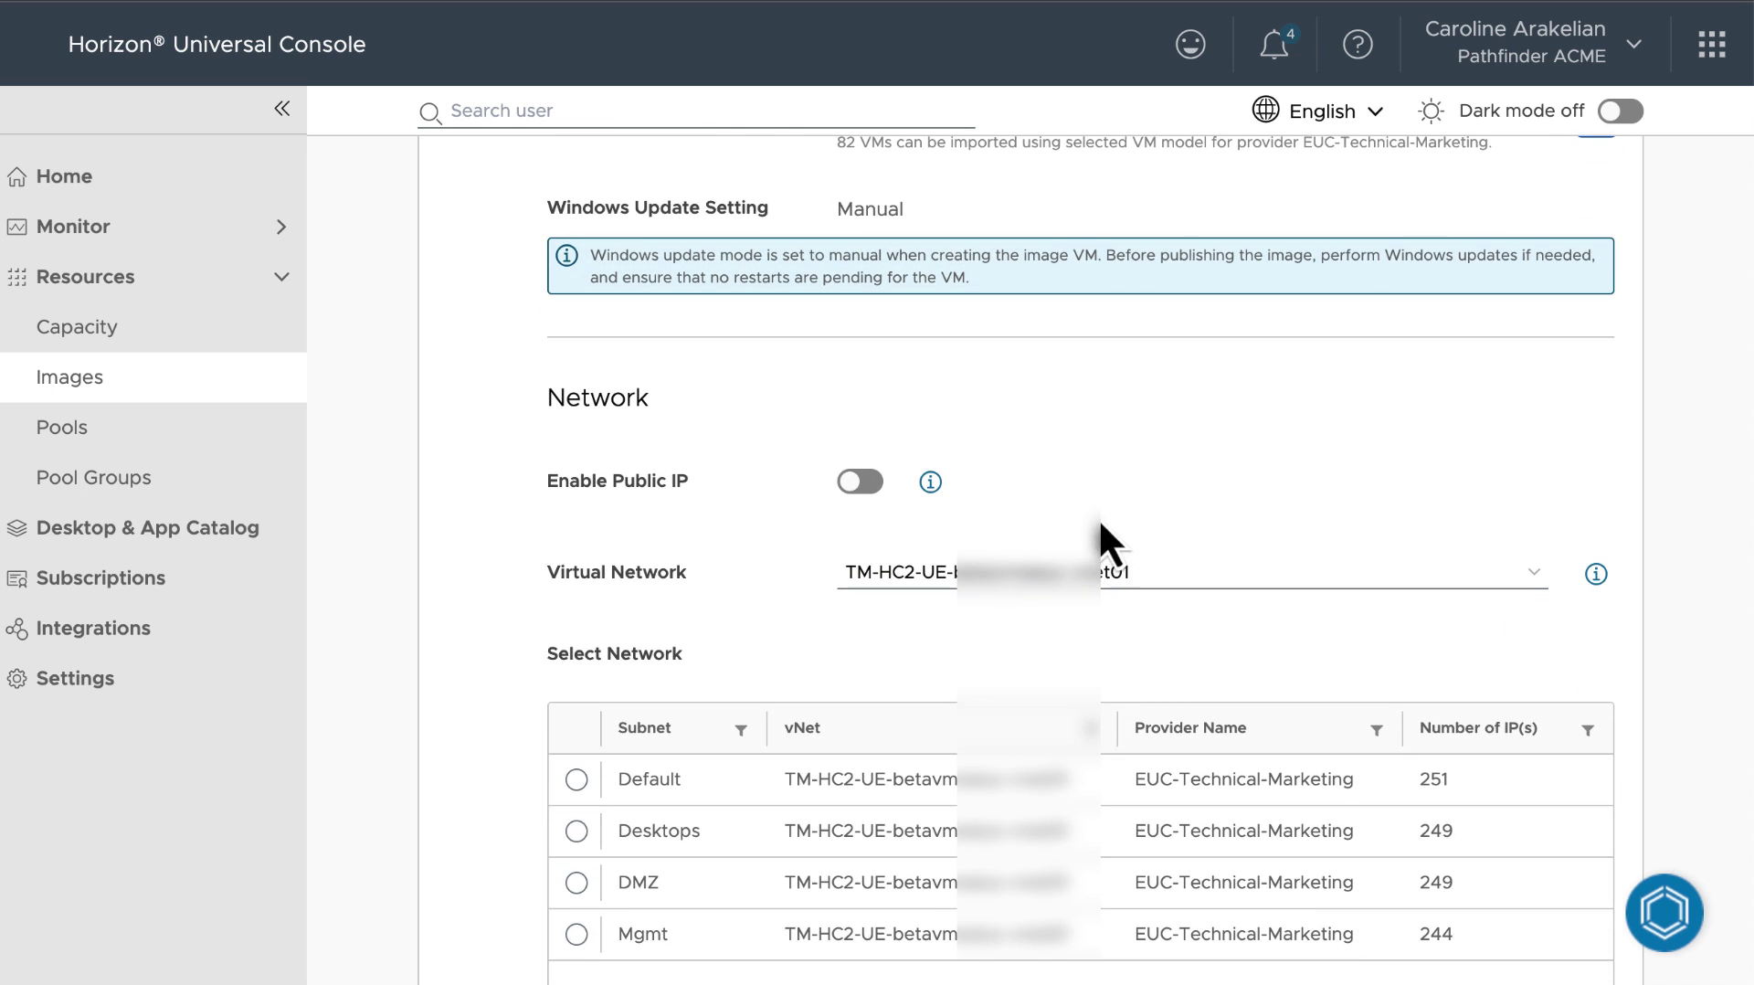
click(931, 484)
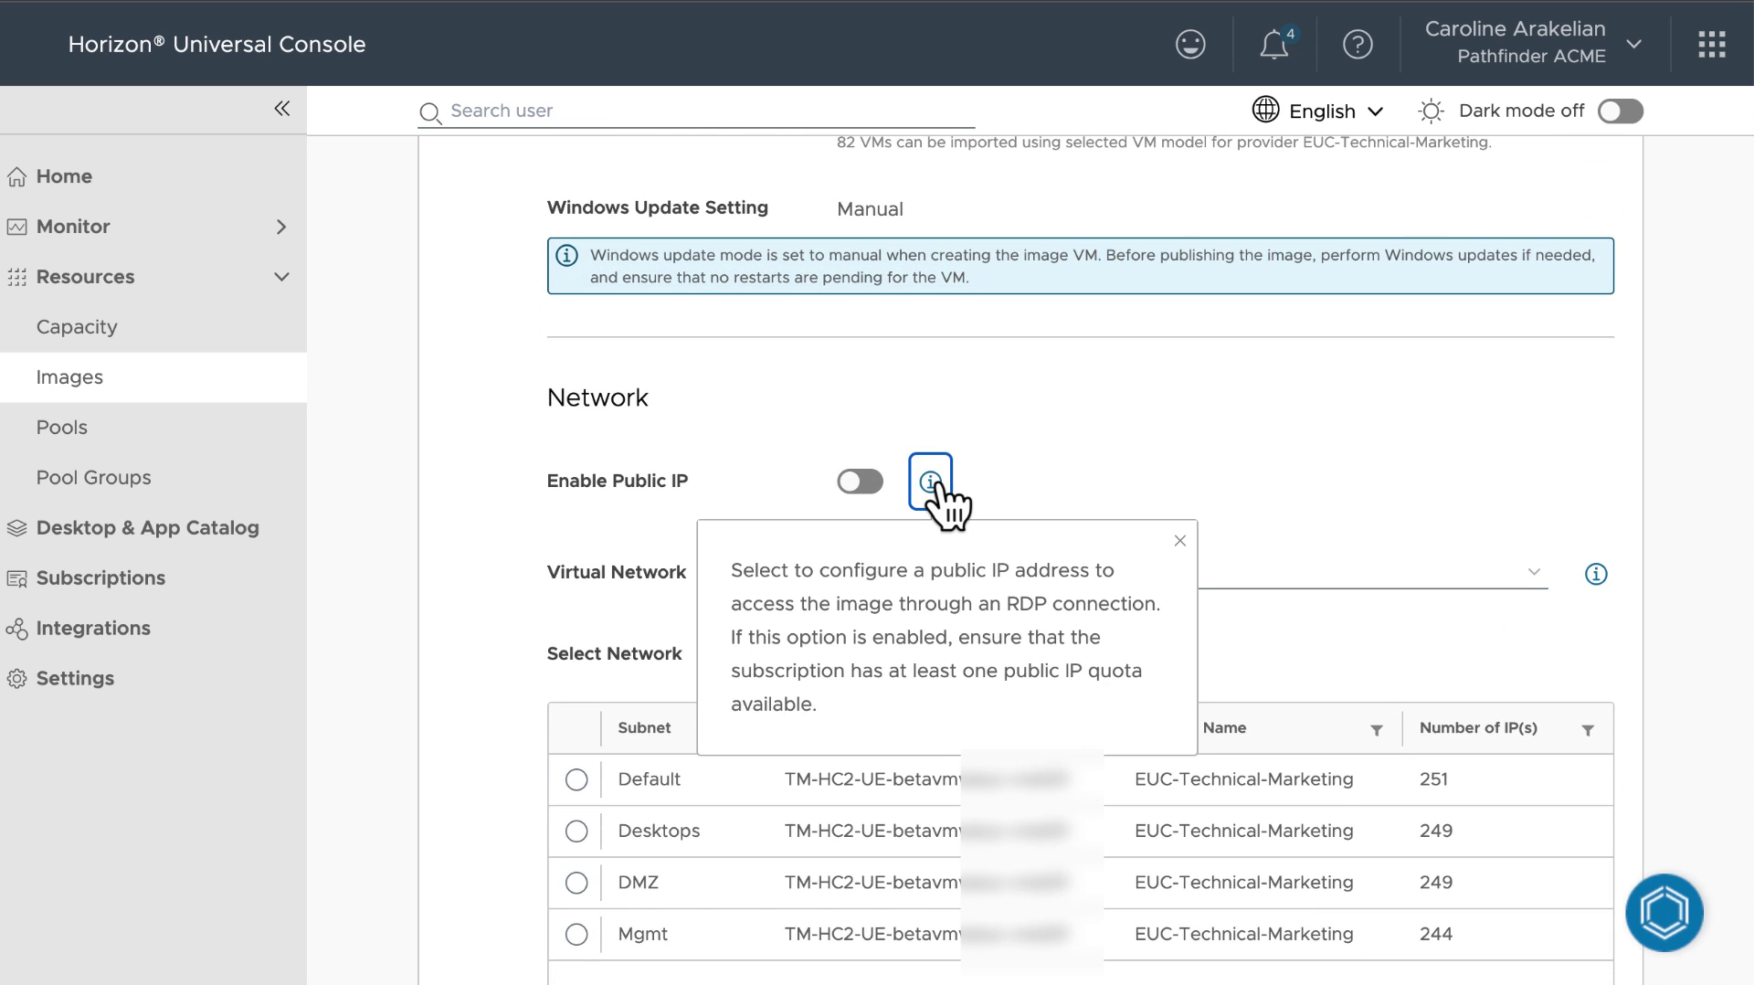
click(893, 479)
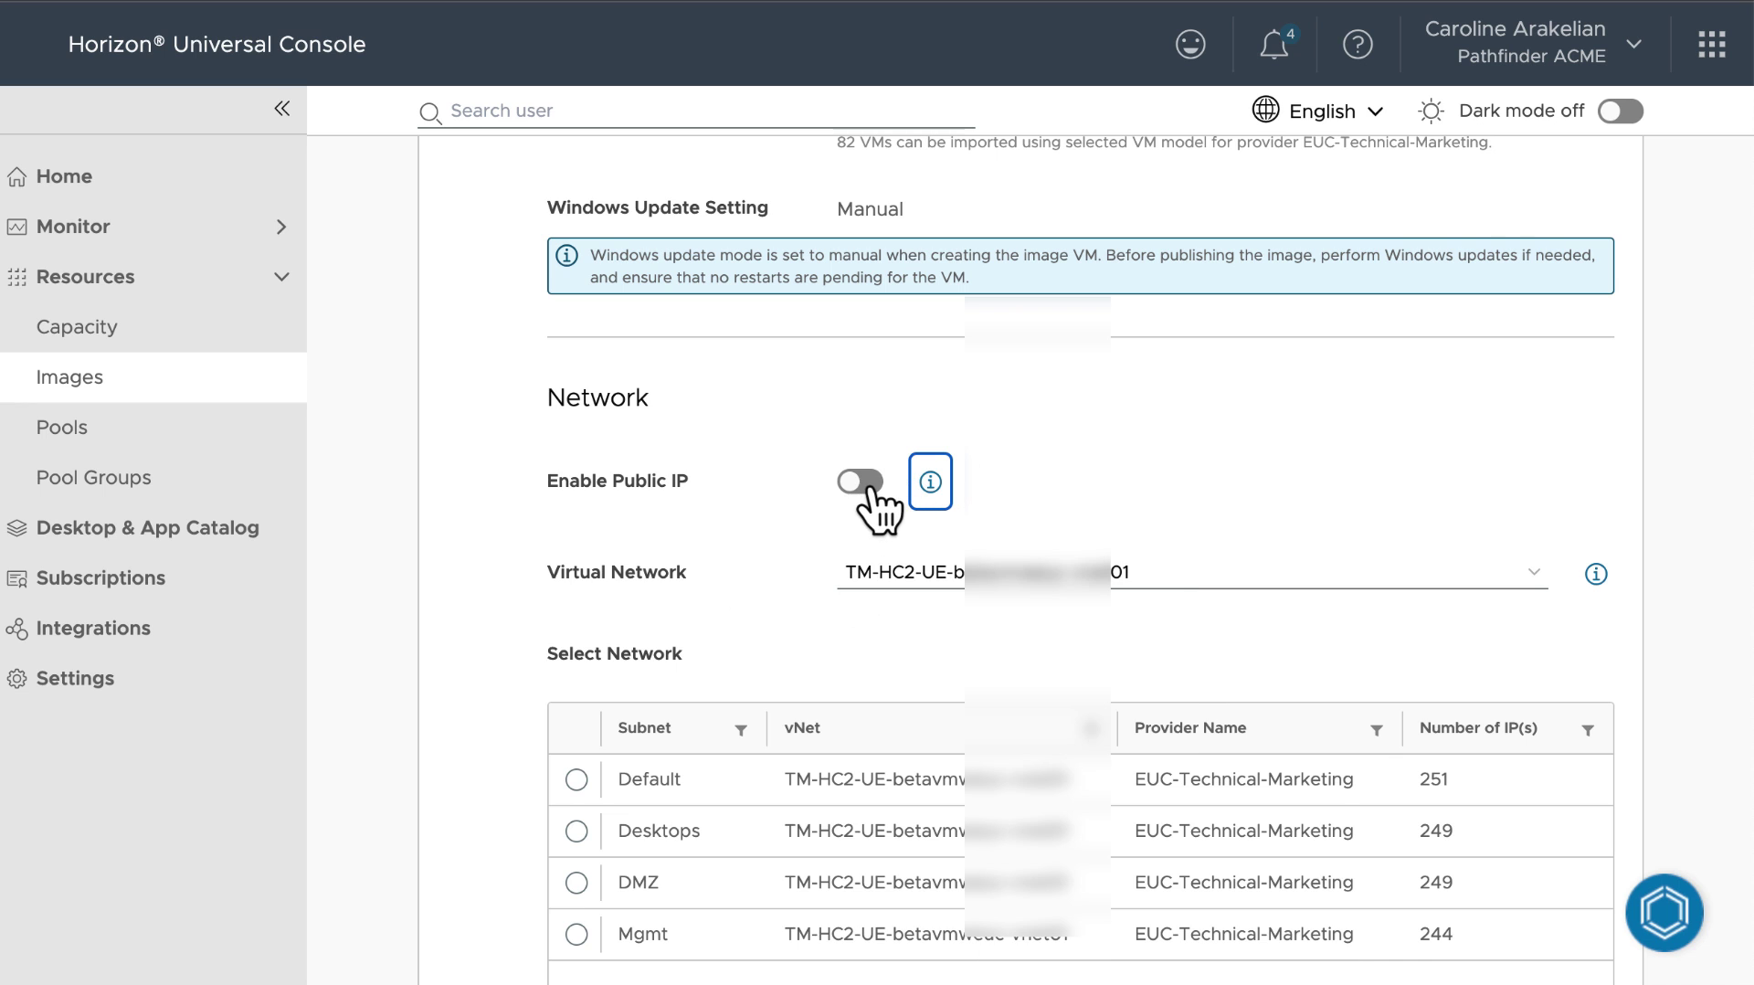
click(872, 489)
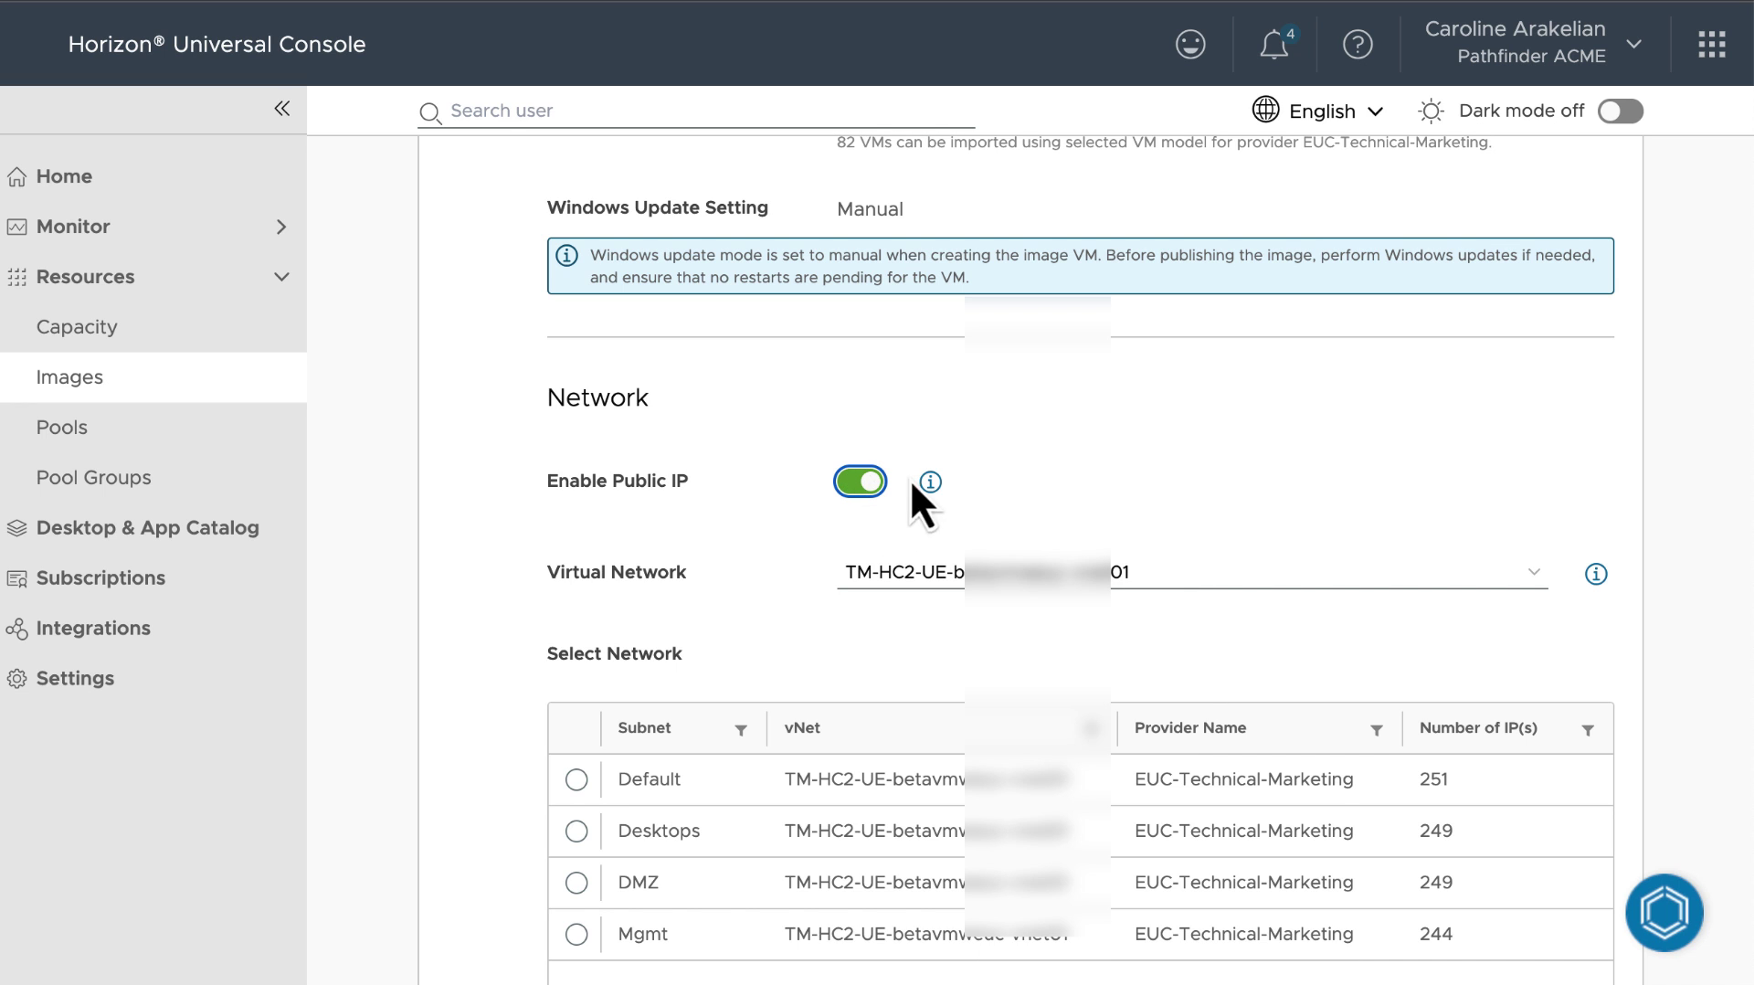
scroll(1248, 453, down, 3)
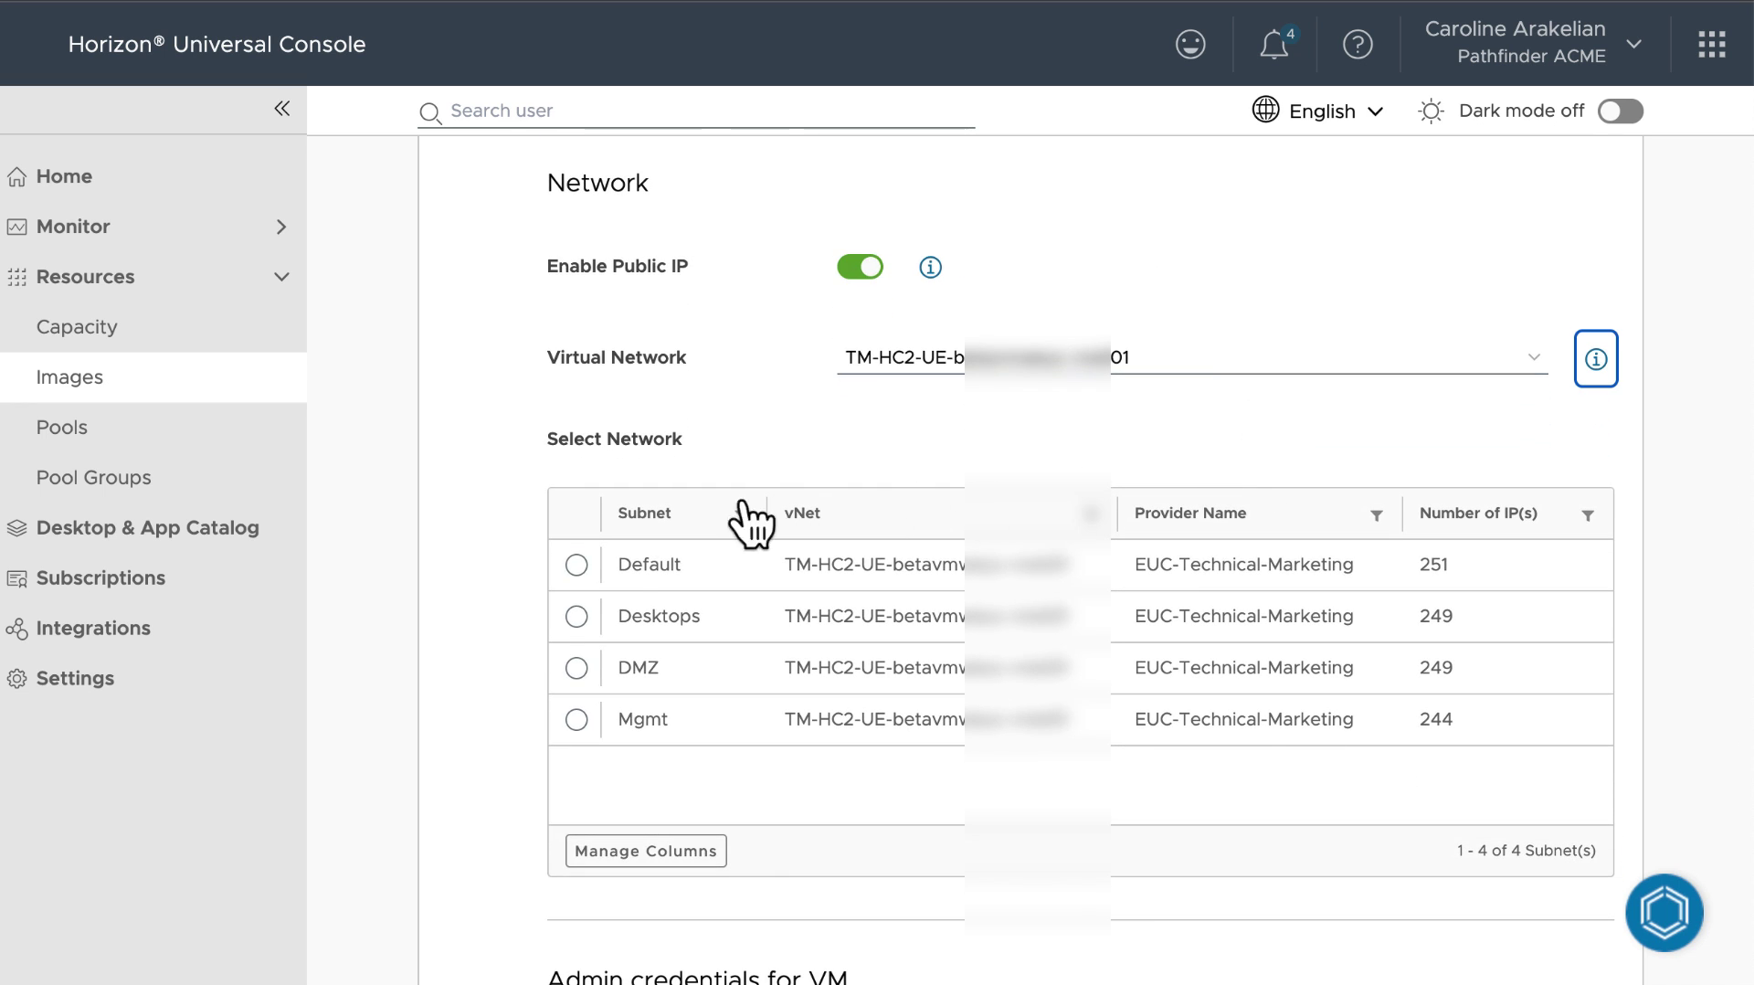
click(576, 564)
scroll(493, 700, down, 2)
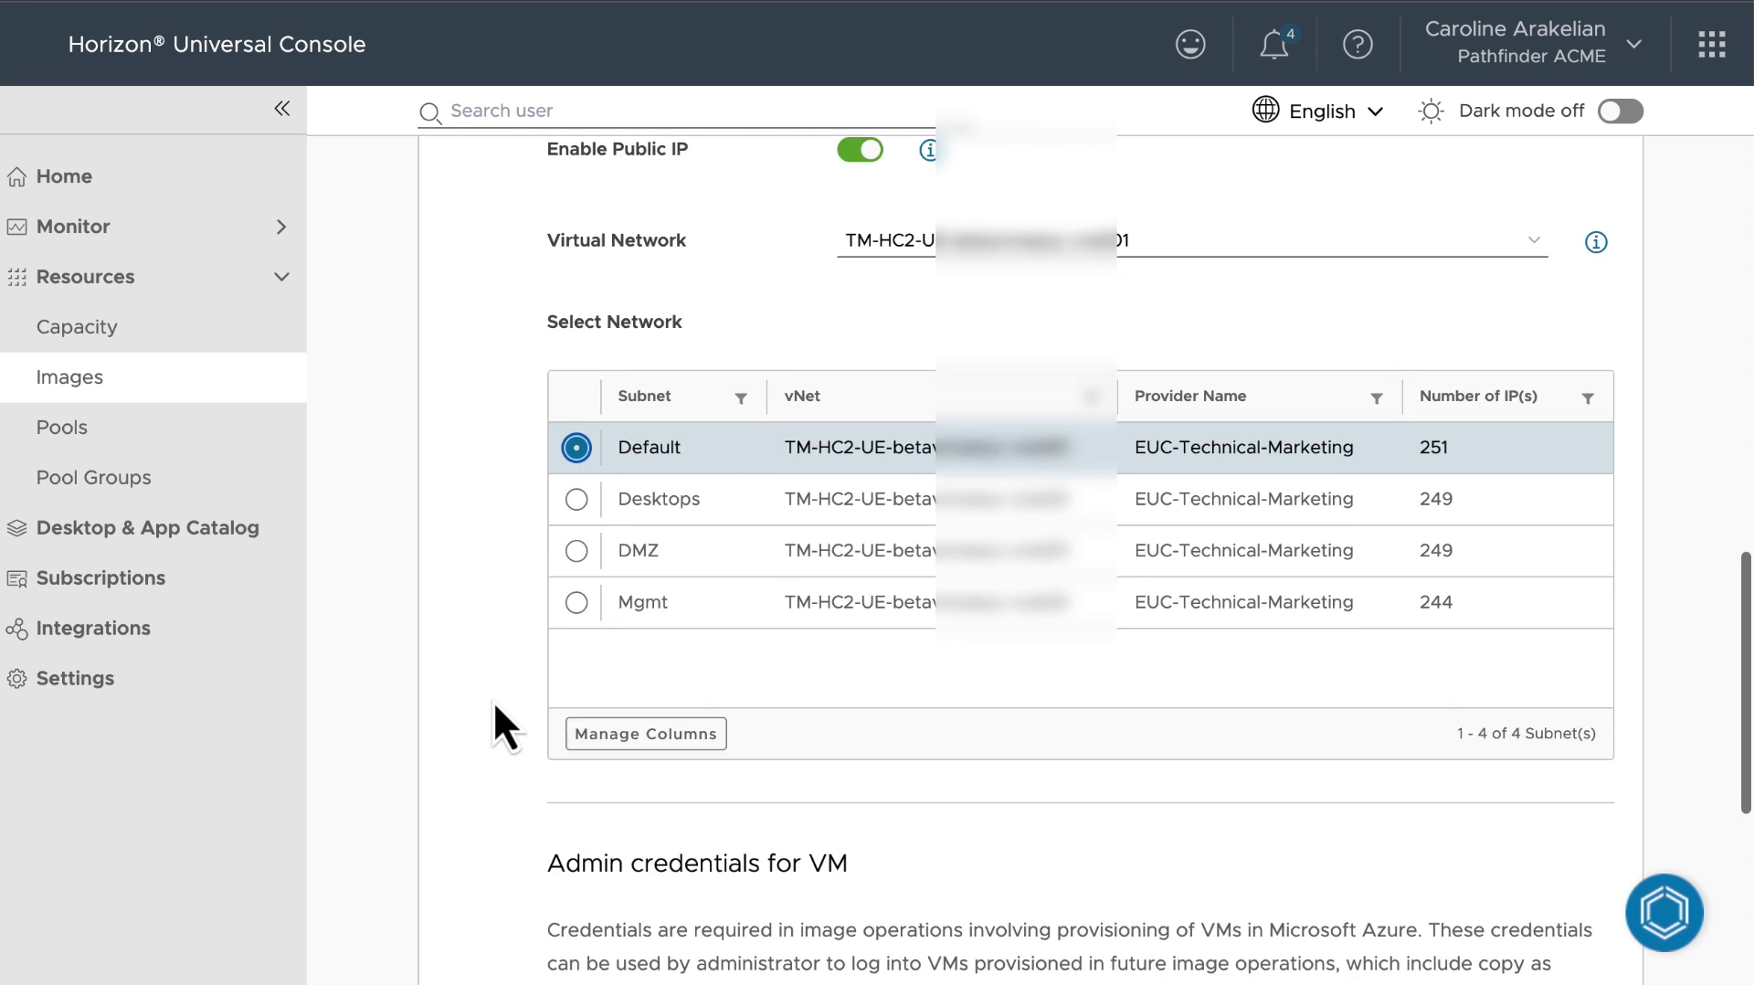
Check the user name rules and set the VM's admin credentials with user name vmadmin, entering and confirming the account password
scroll(493, 700, down, 4)
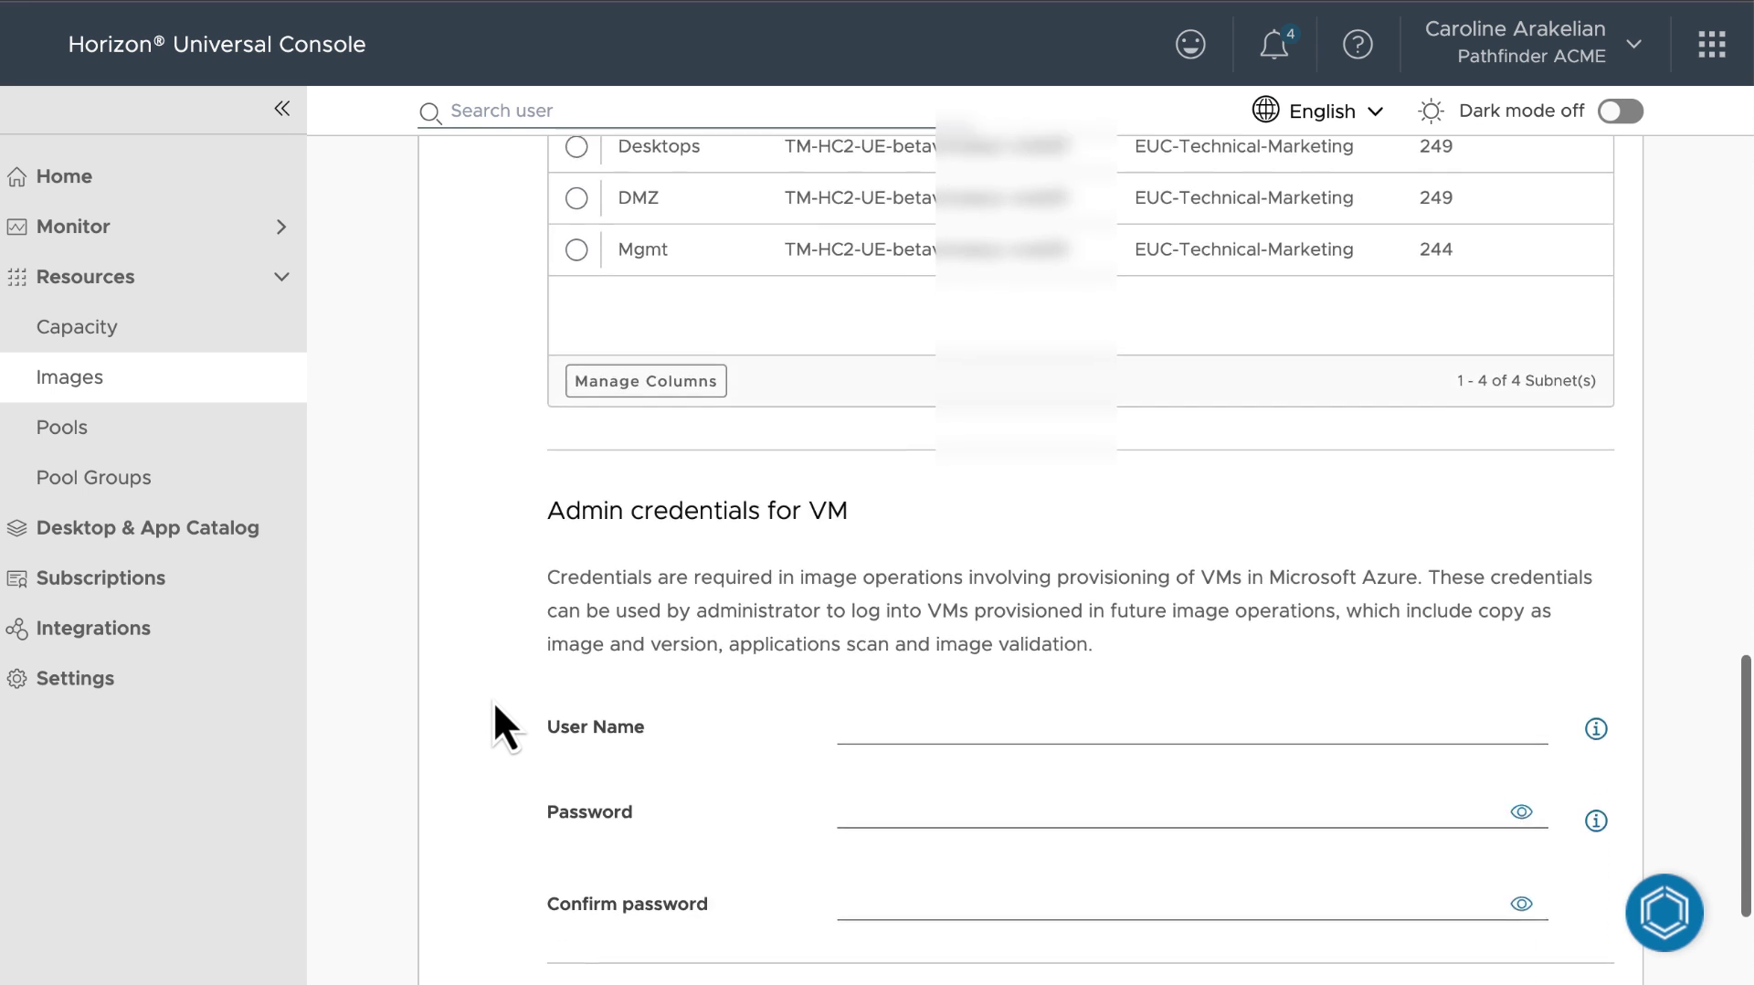
scroll(493, 700, down, 2)
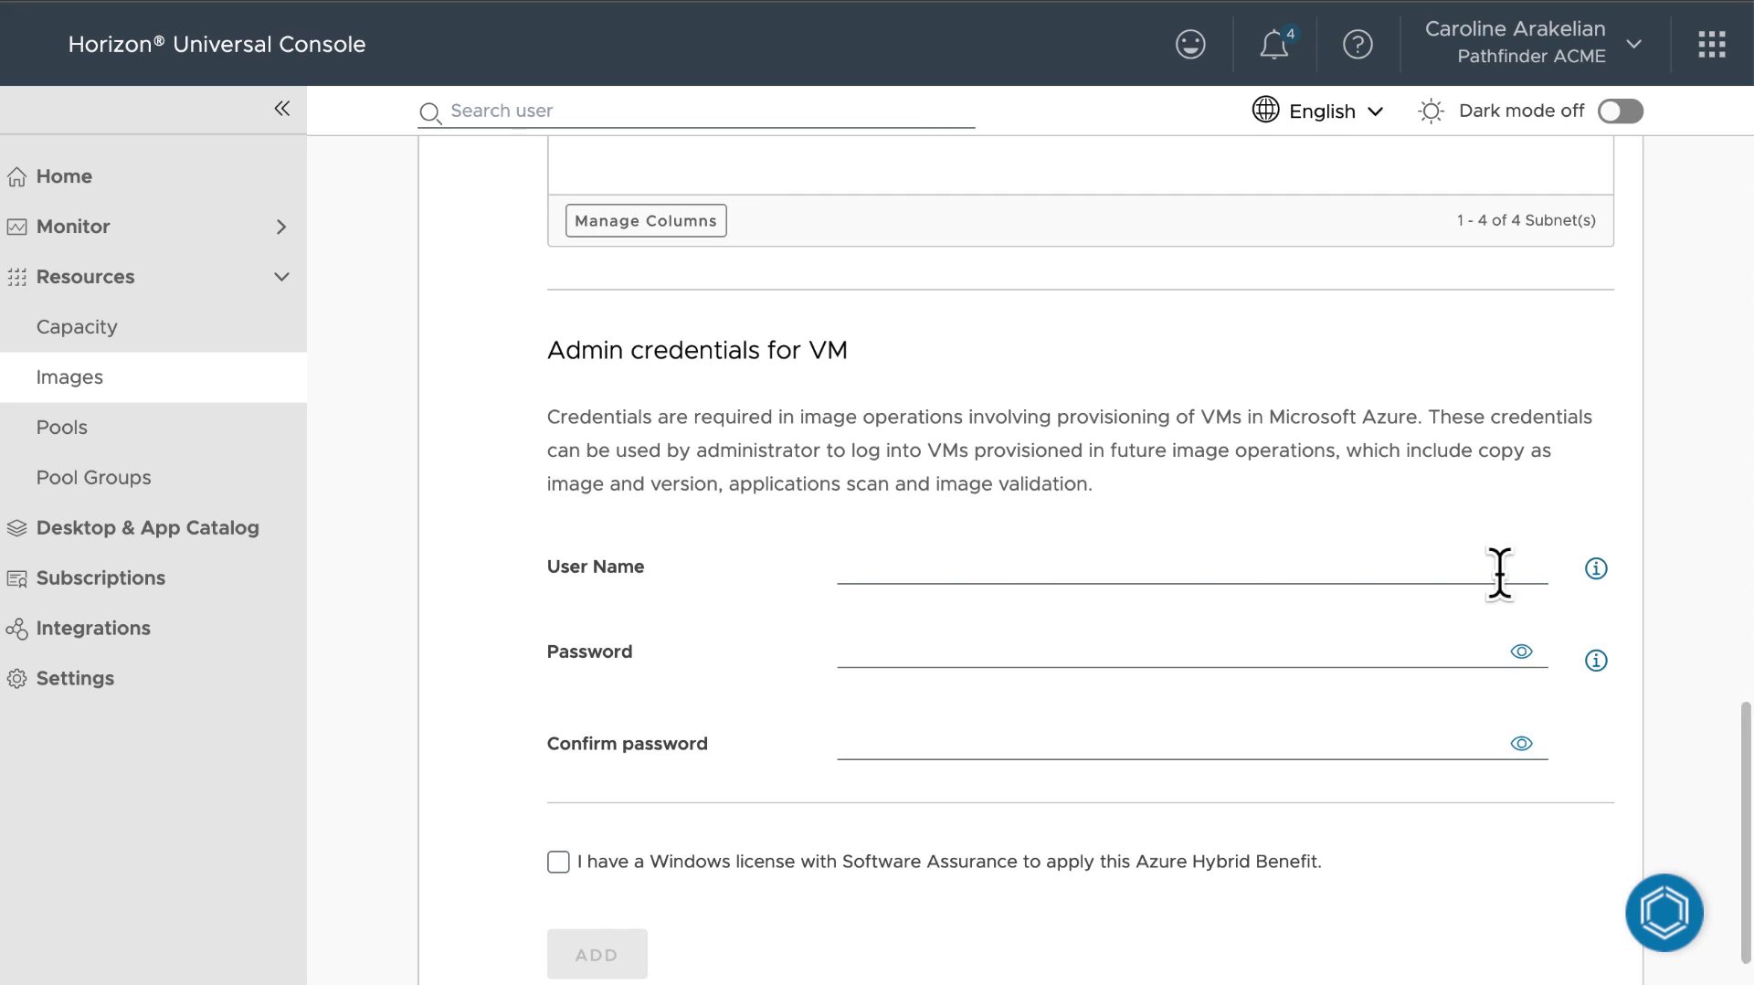
click(1596, 568)
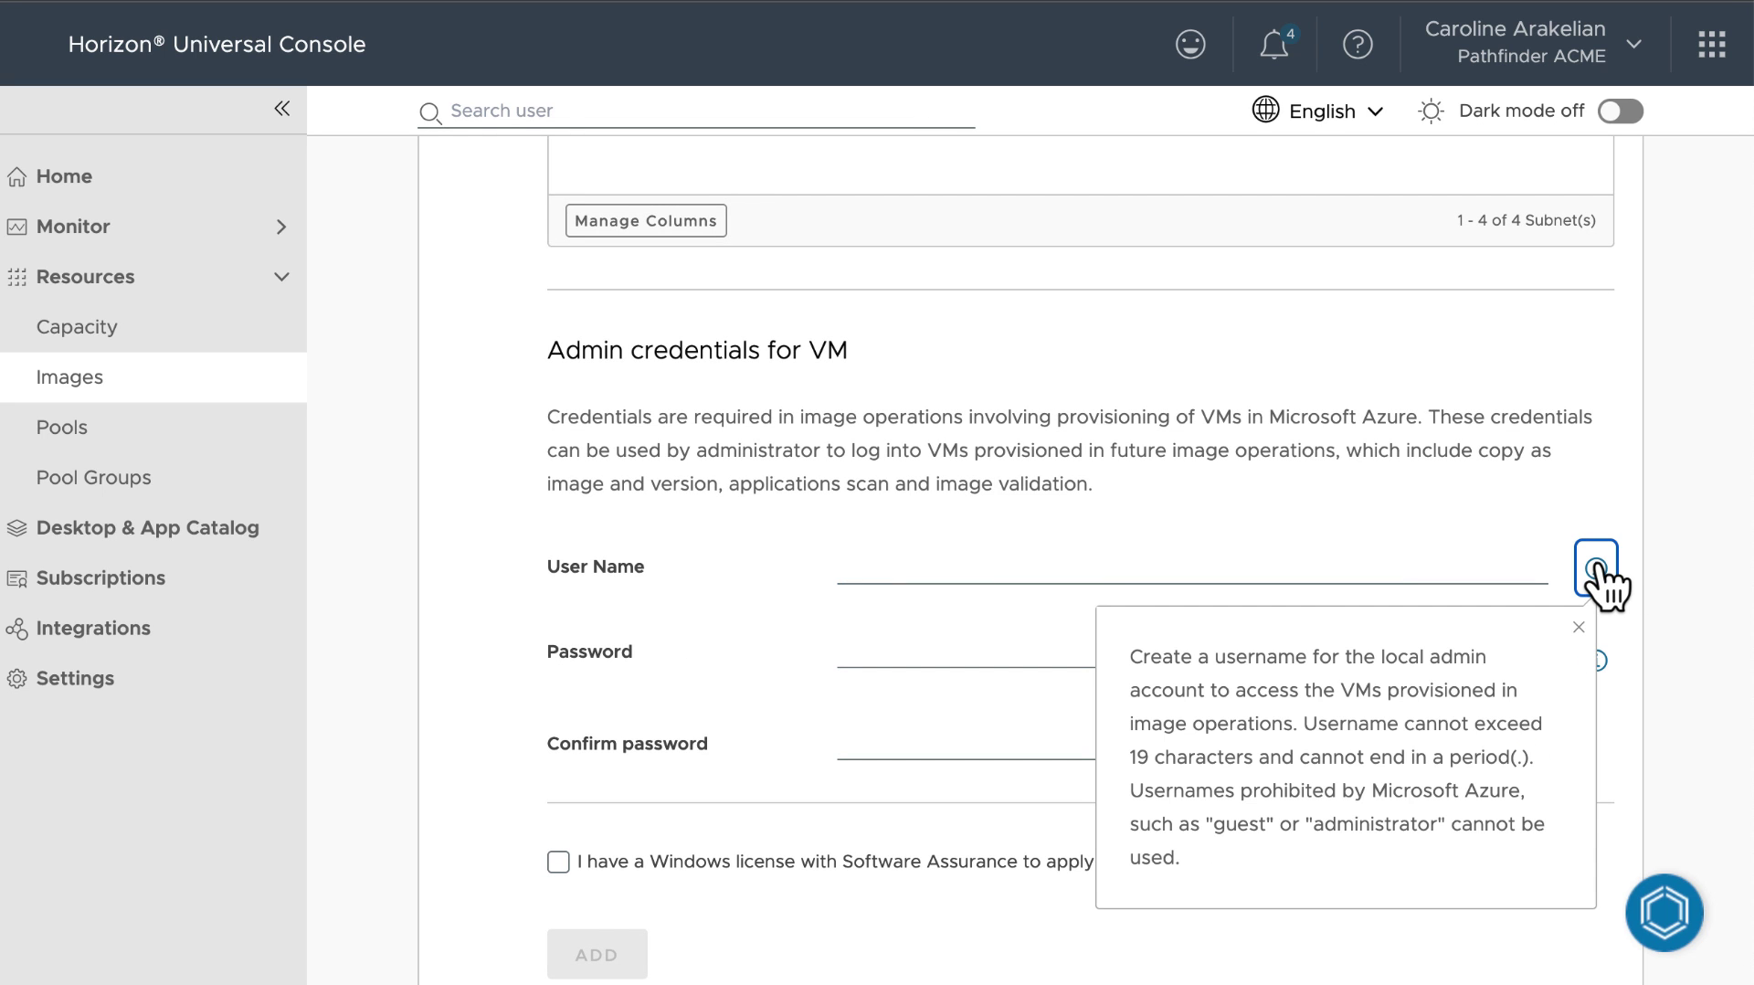
click(908, 567)
text(vm)
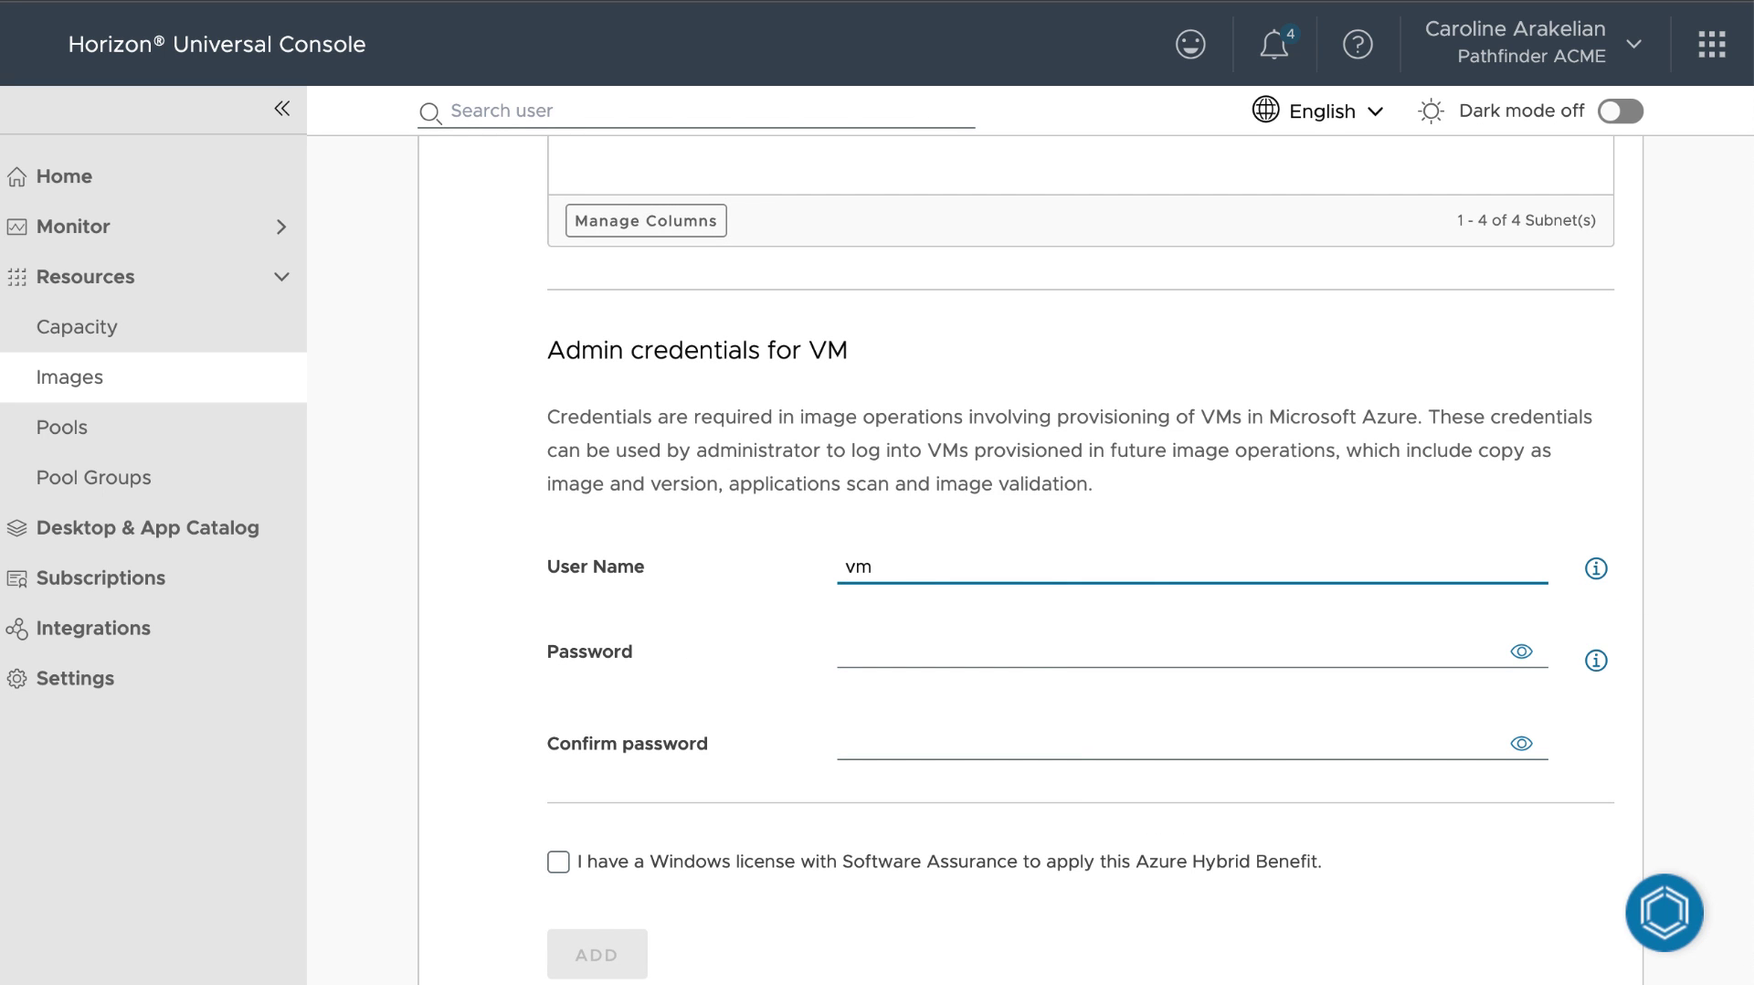
text(admin)
key(Tab)
text(****************)
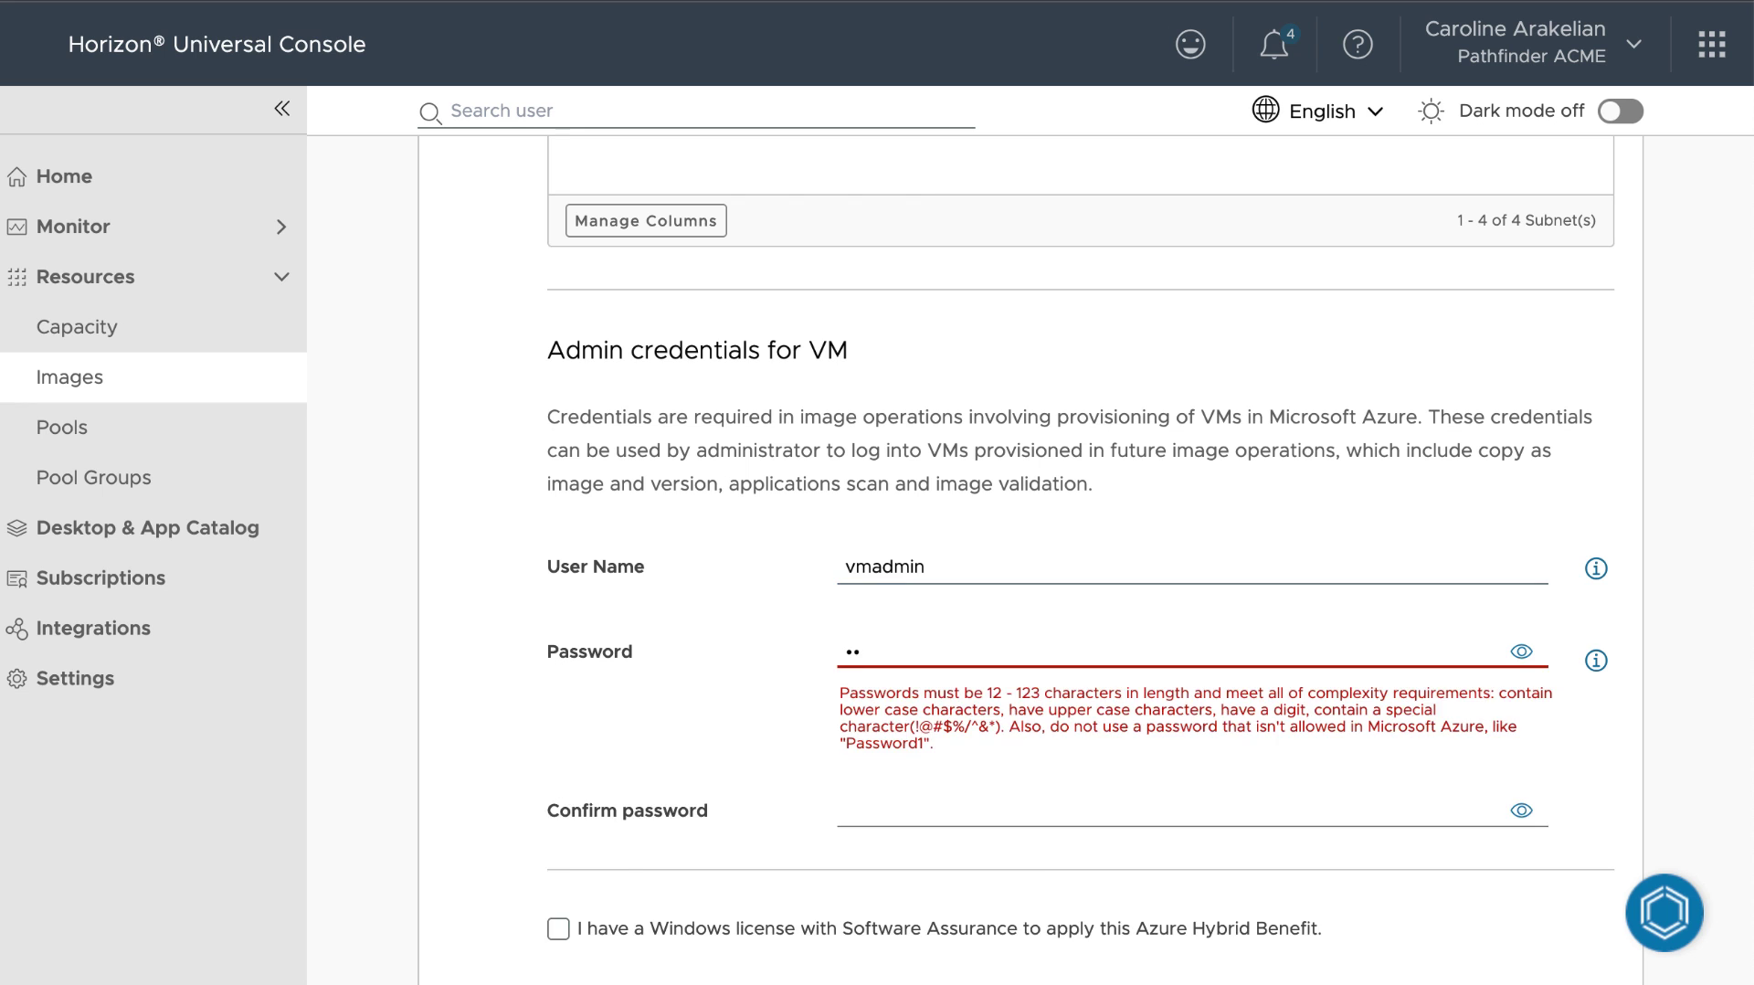
key(Tab)
text(****************)
scroll(950, 911, down, 2)
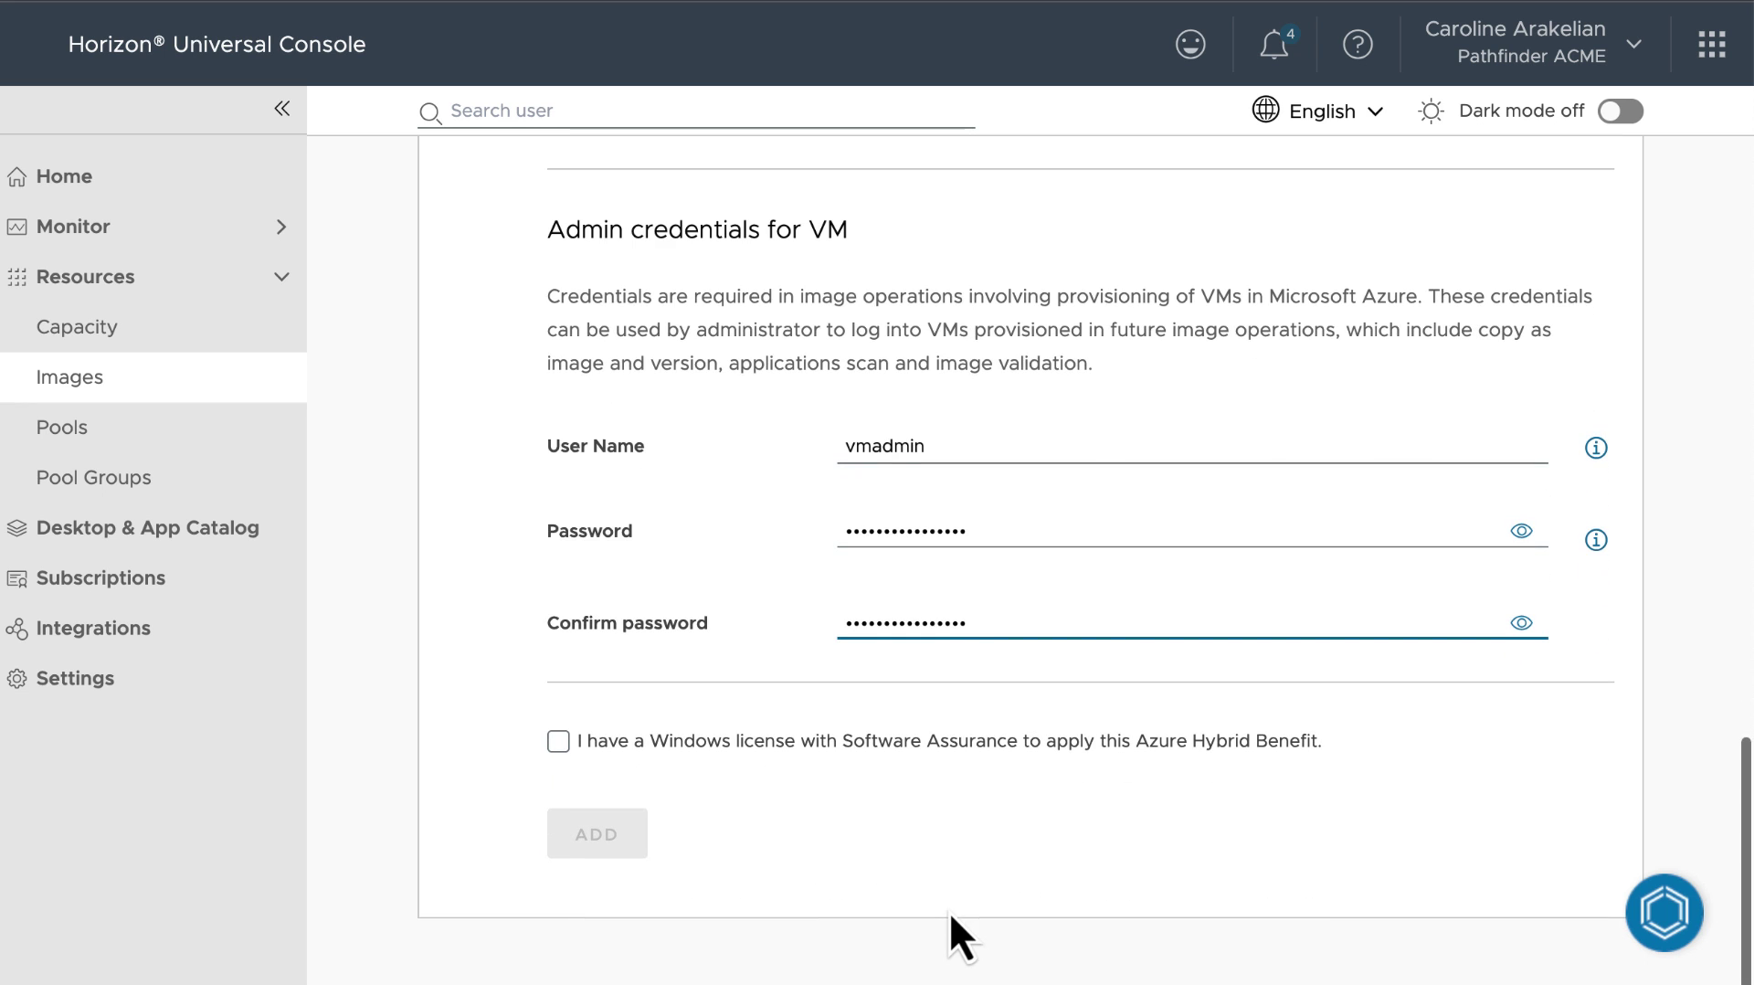
Declare the Windows license with Software Assurance for Azure Hybrid Benefit, add the image and refresh the images list
click(558, 741)
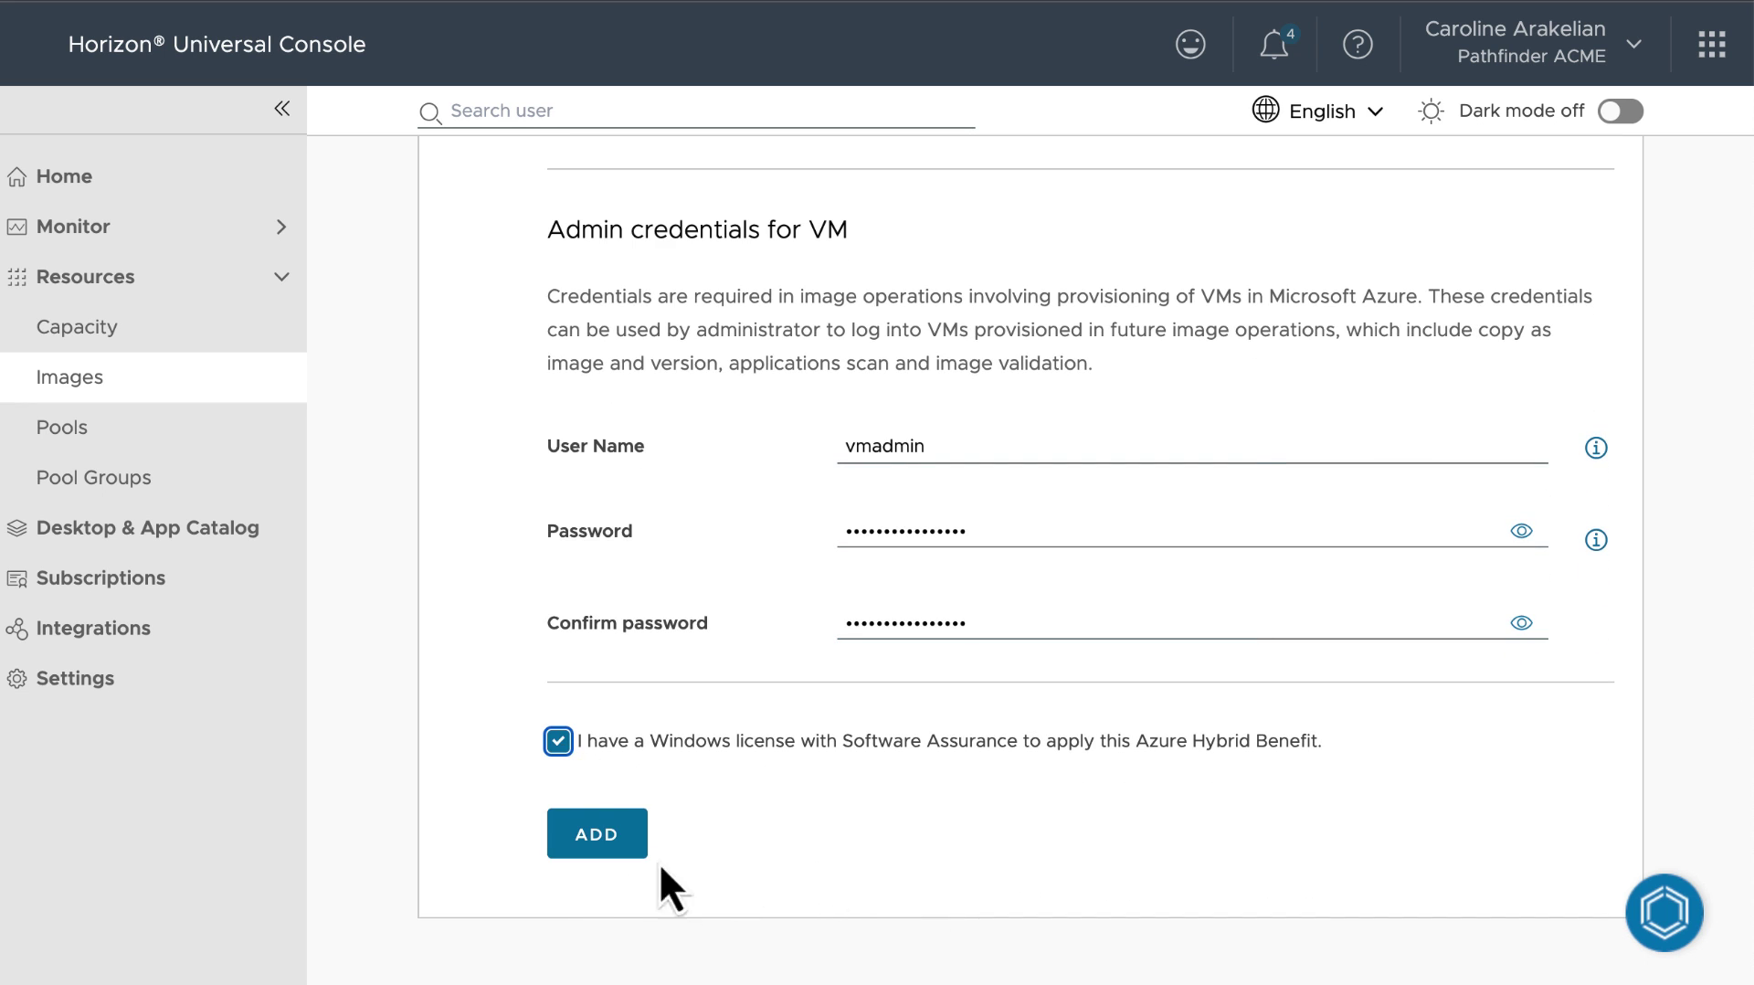
click(601, 839)
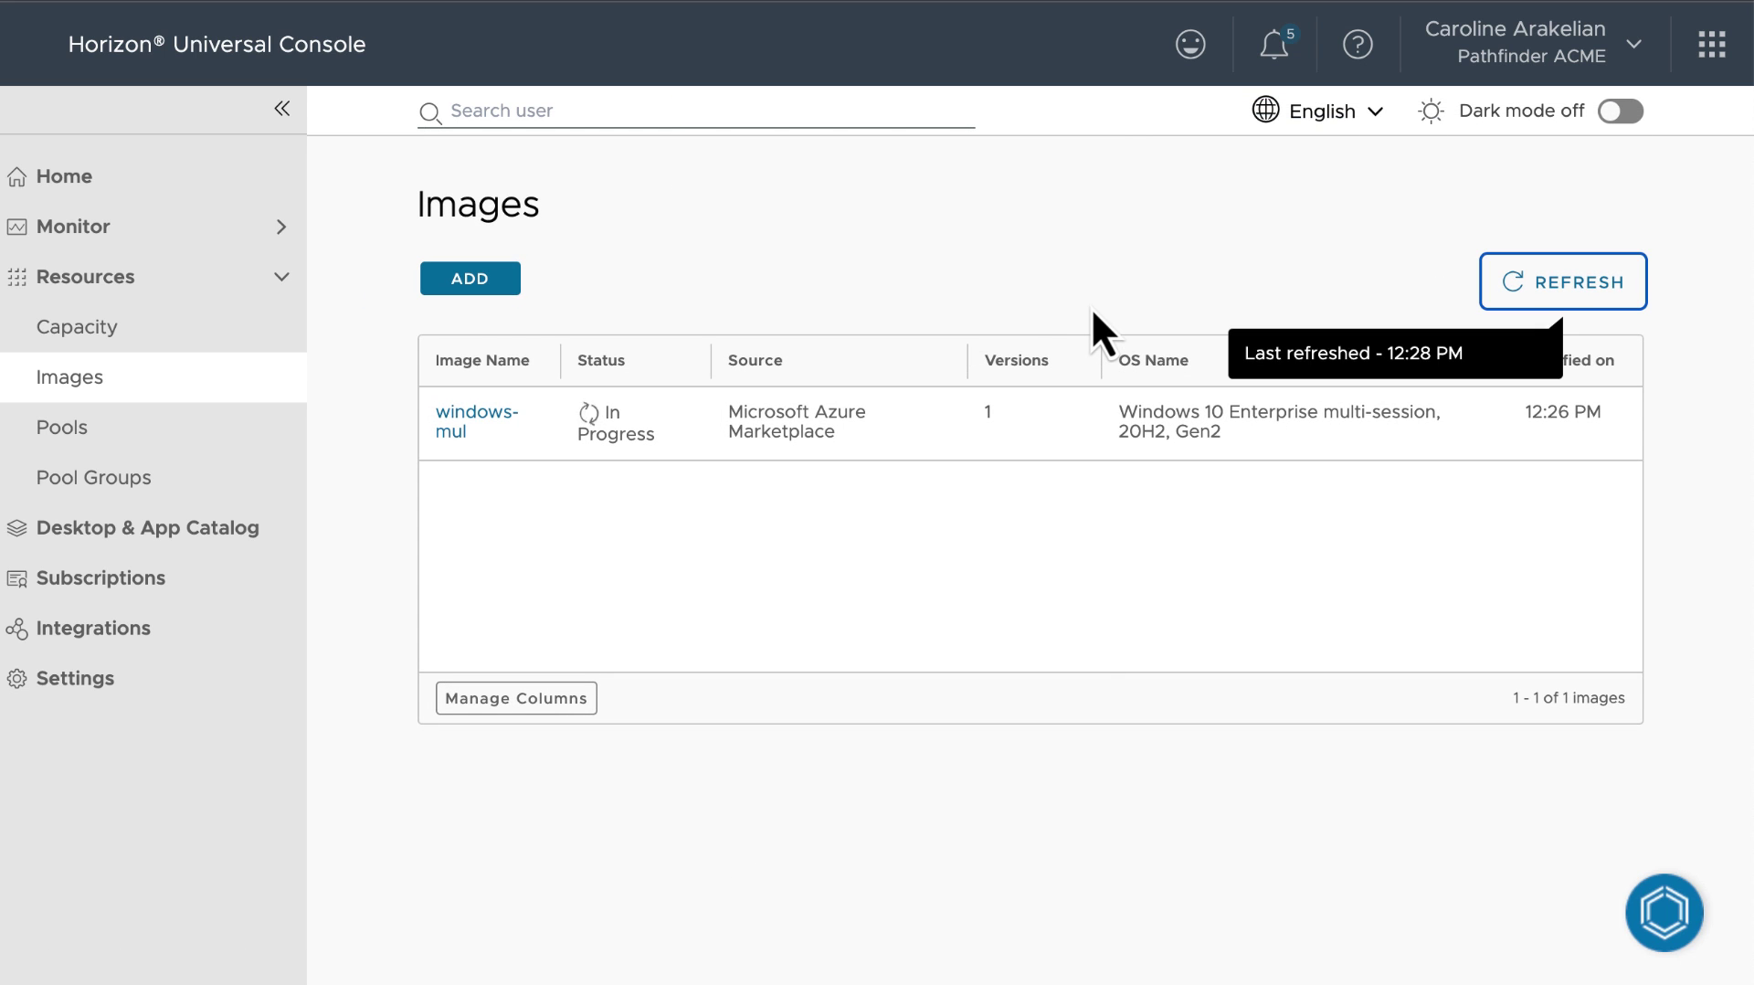
click(1484, 301)
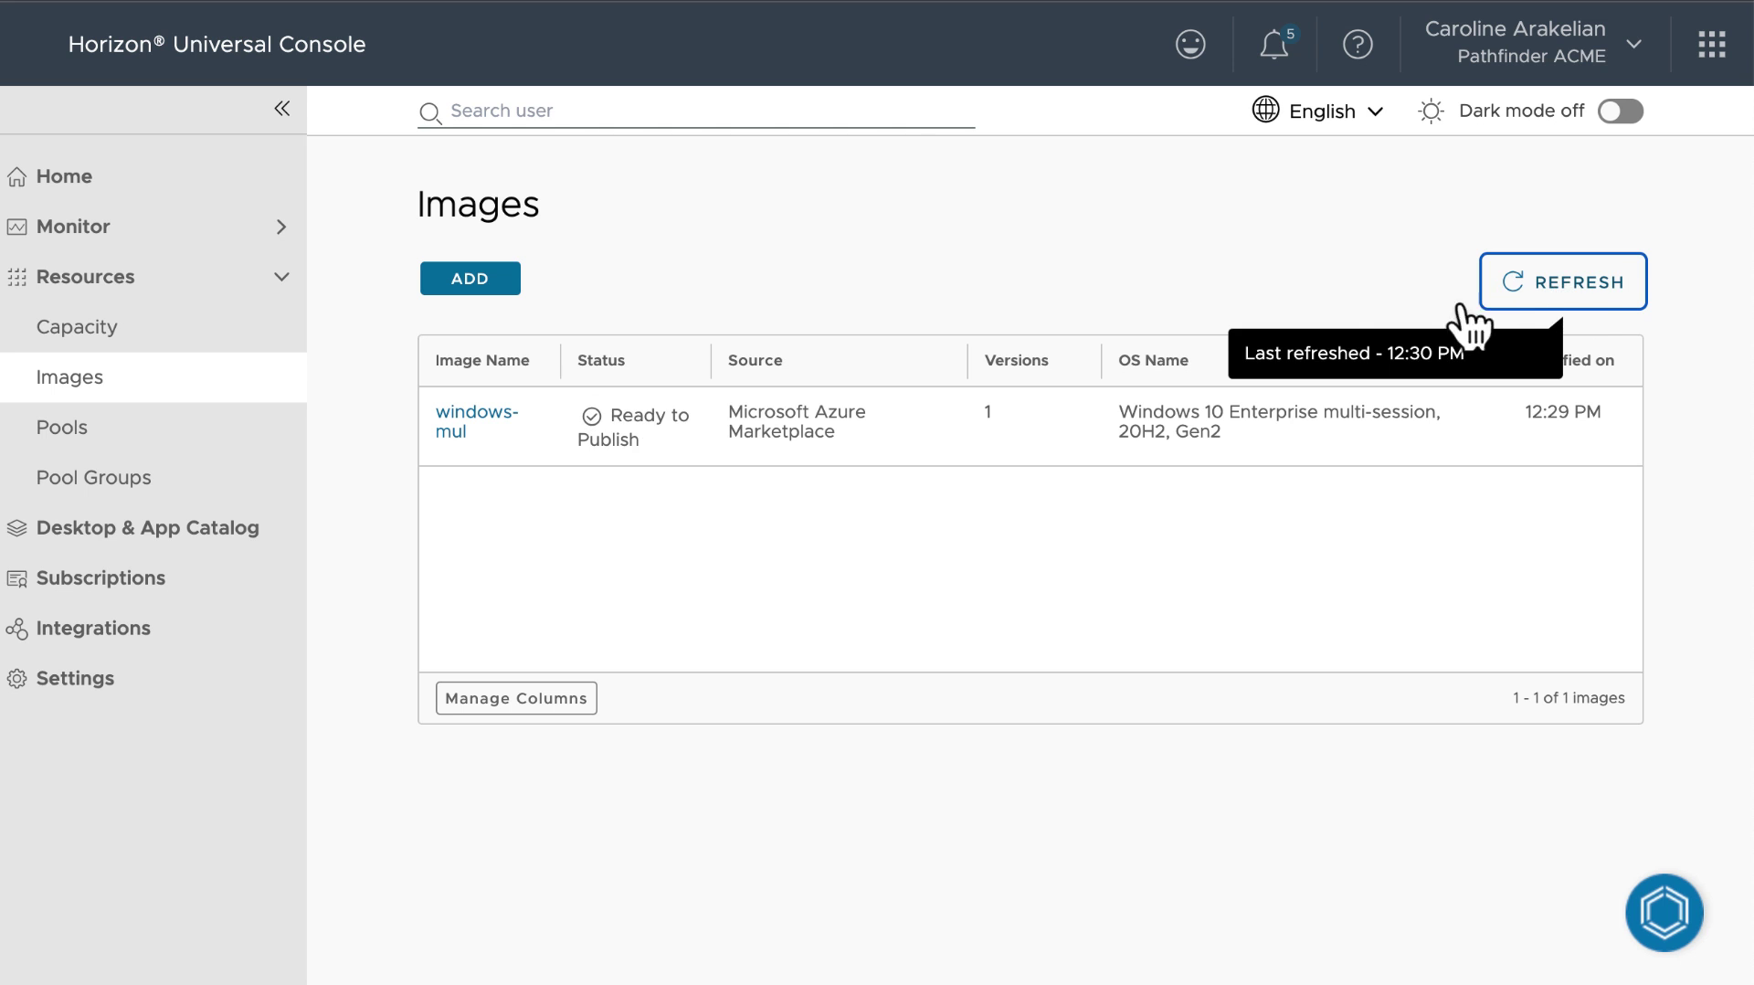
Open version 1.0.0 of the windows-mul image and examine its properties, public IP, image copies and publishing option
click(482, 429)
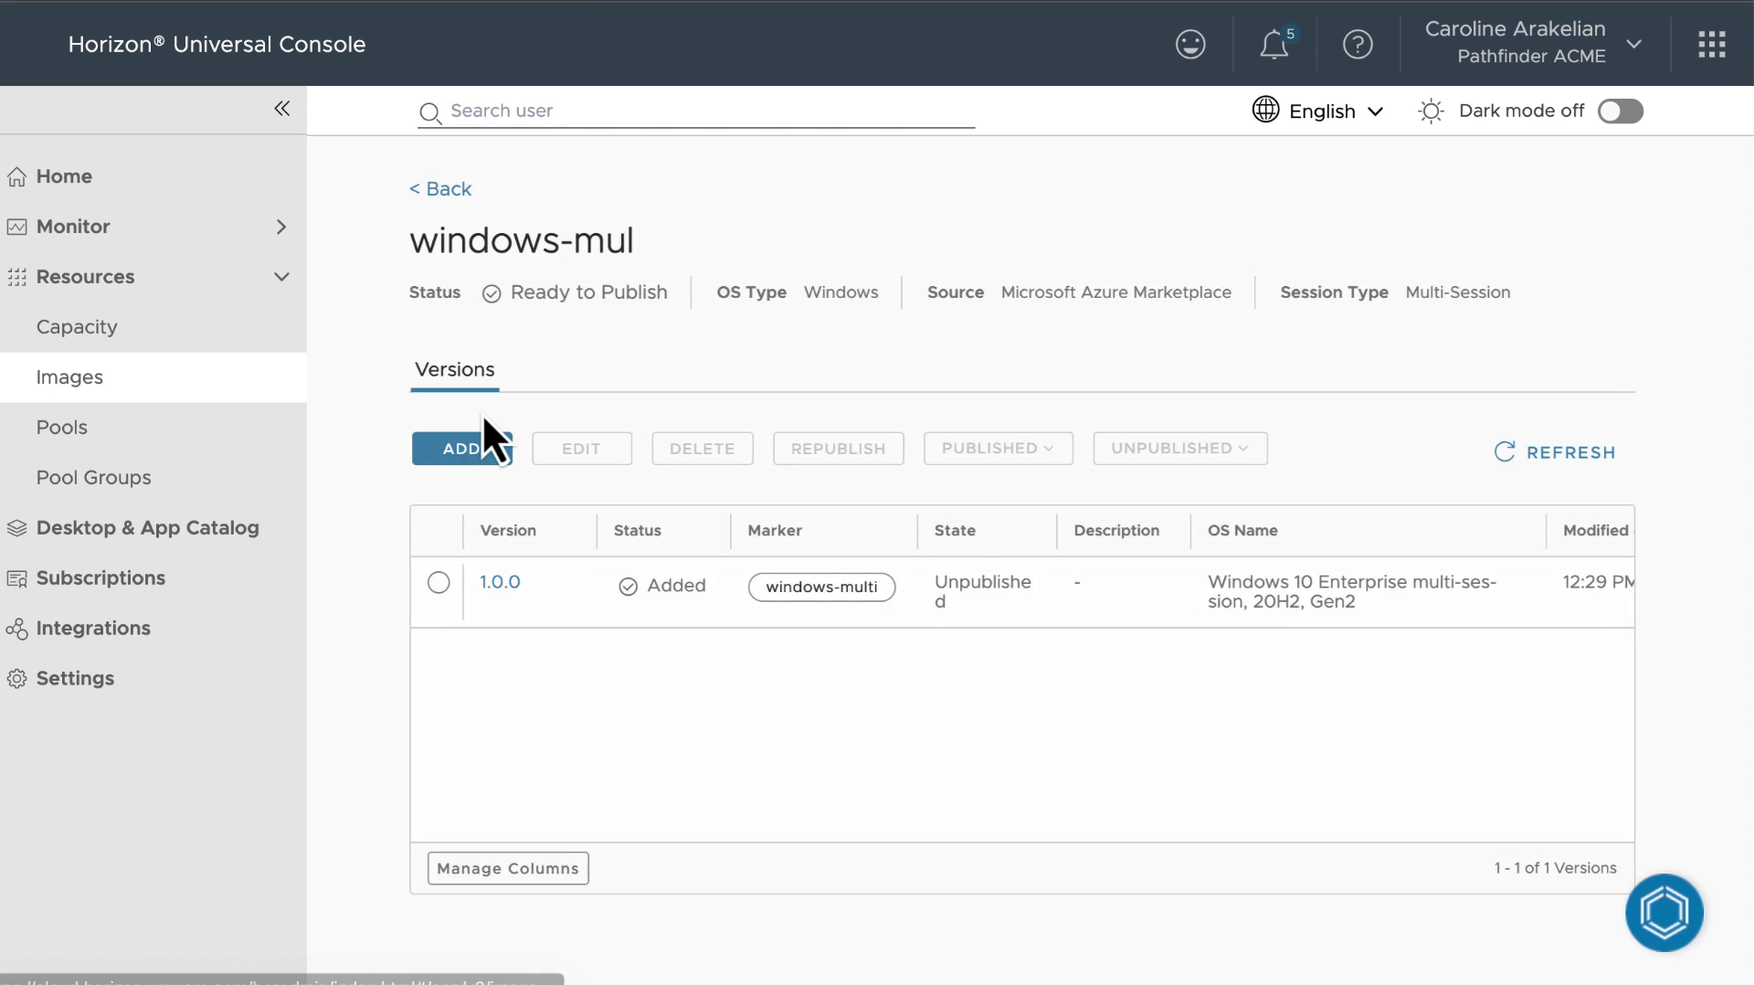
click(507, 585)
scroll(1056, 665, down, 1)
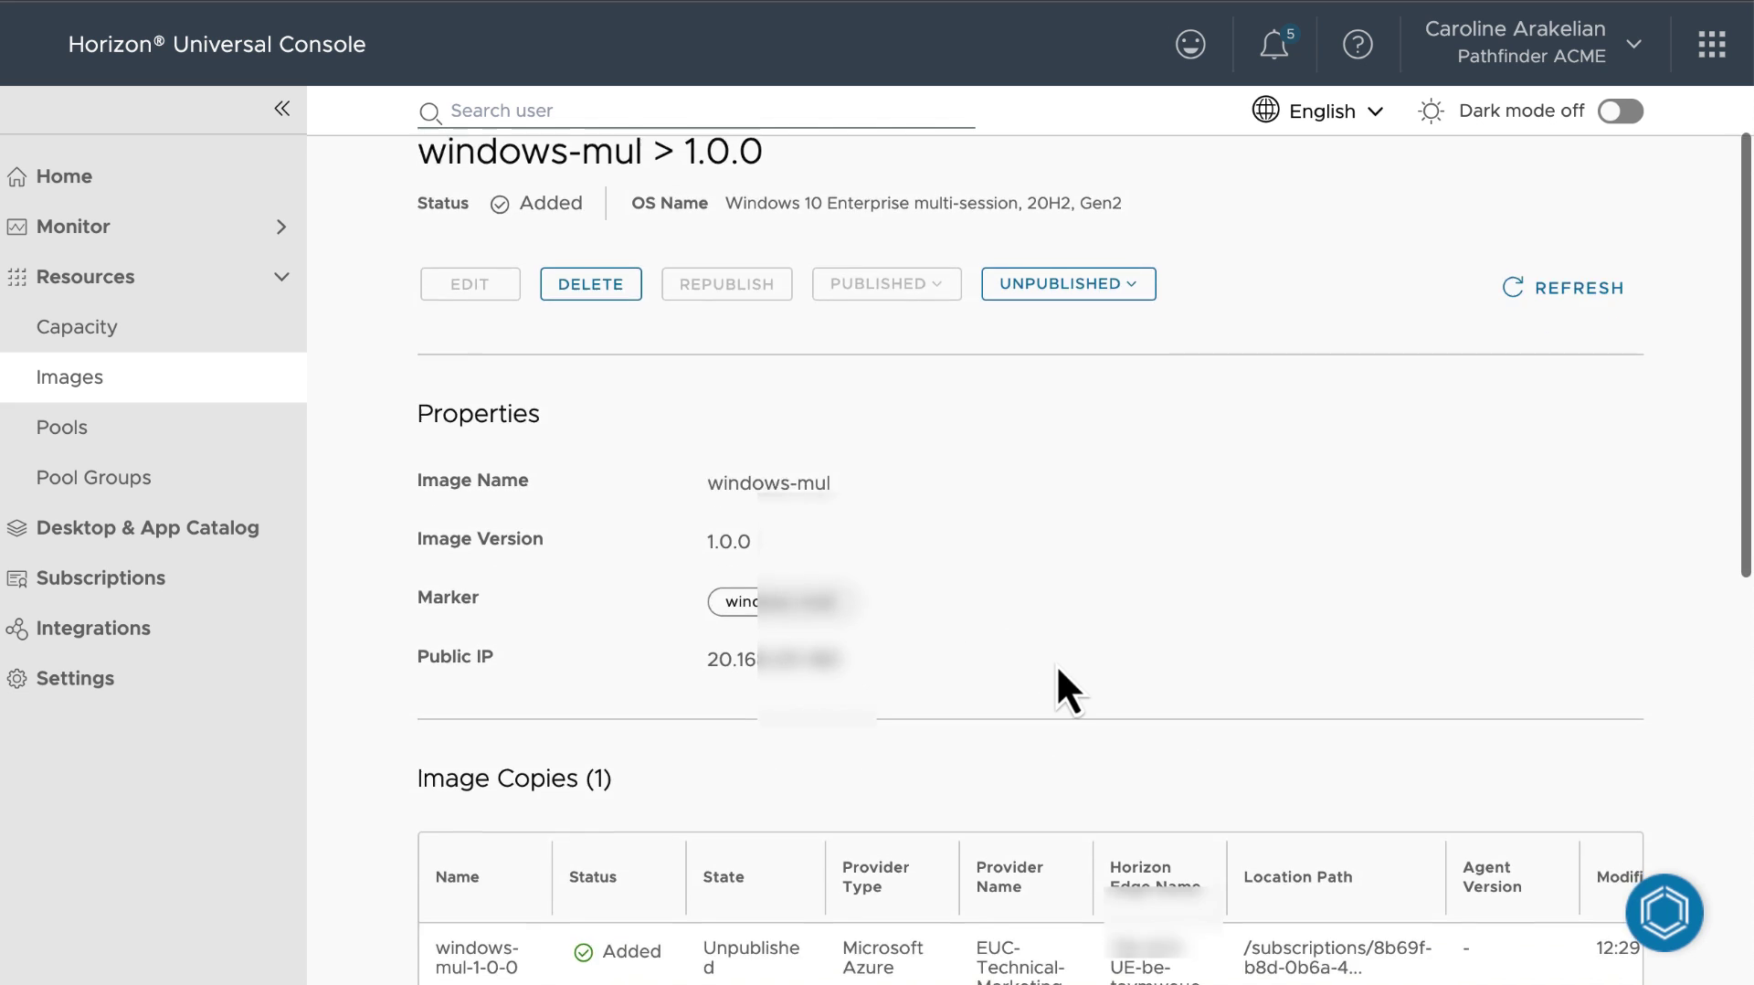
scroll(1056, 665, down, 2)
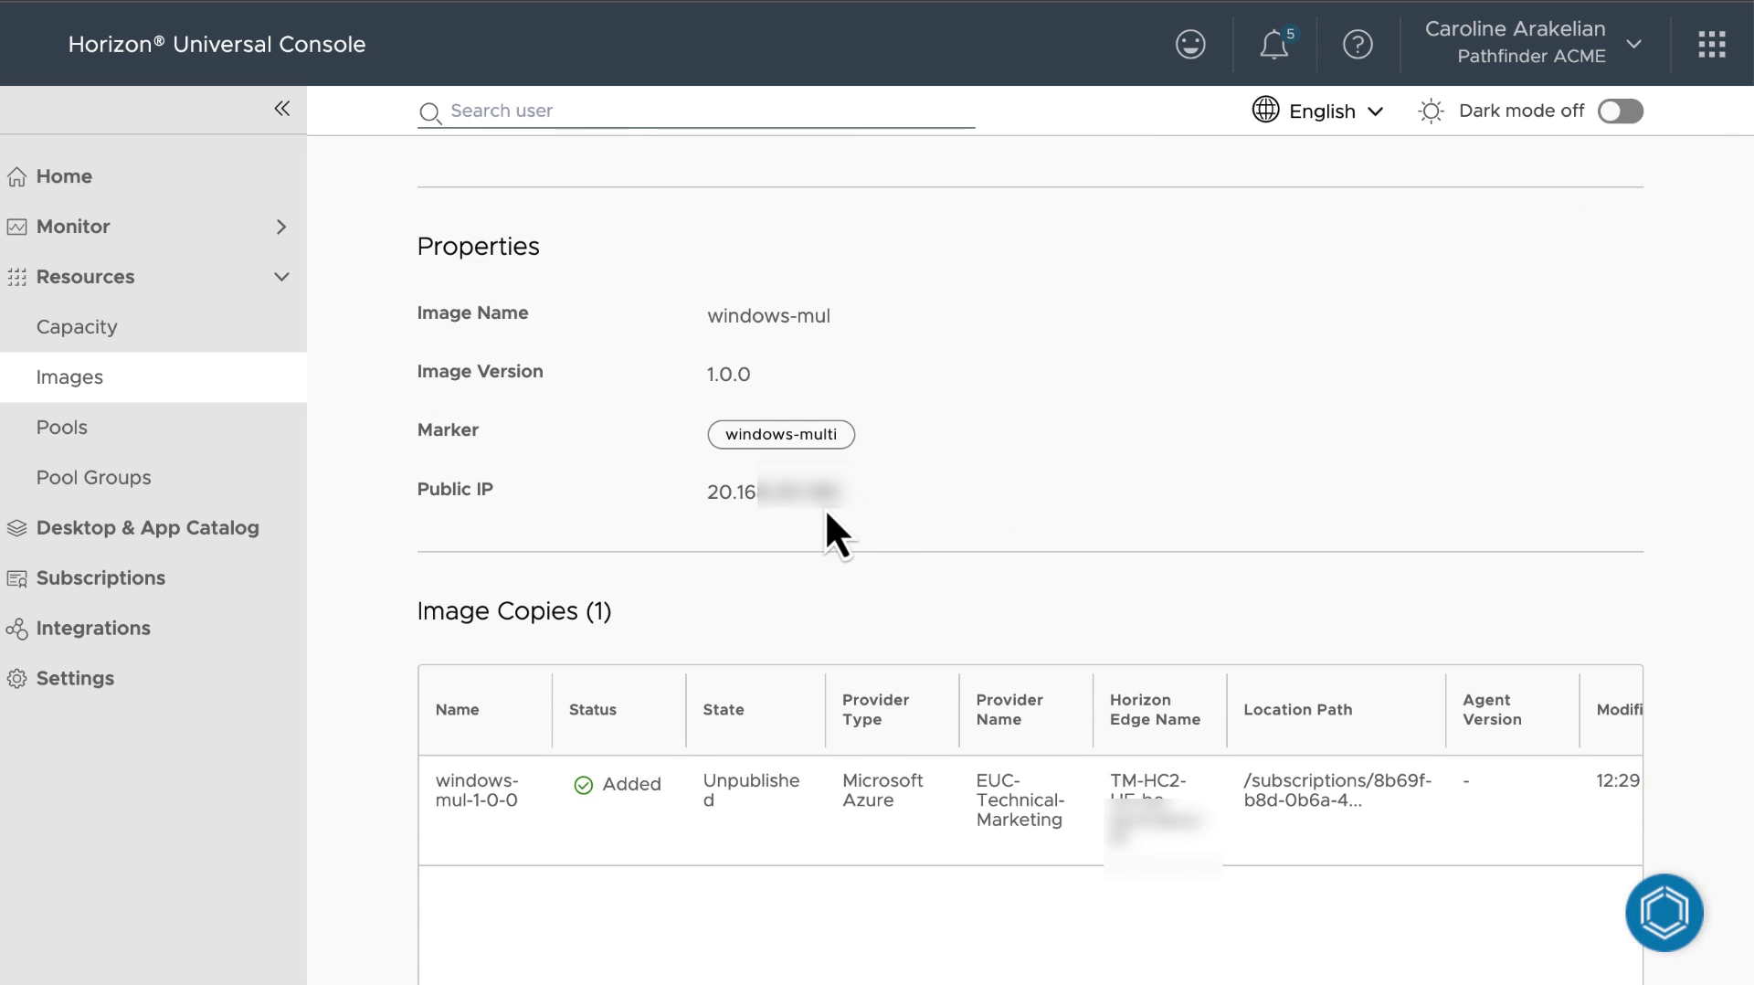
scroll(1204, 473, up, 3)
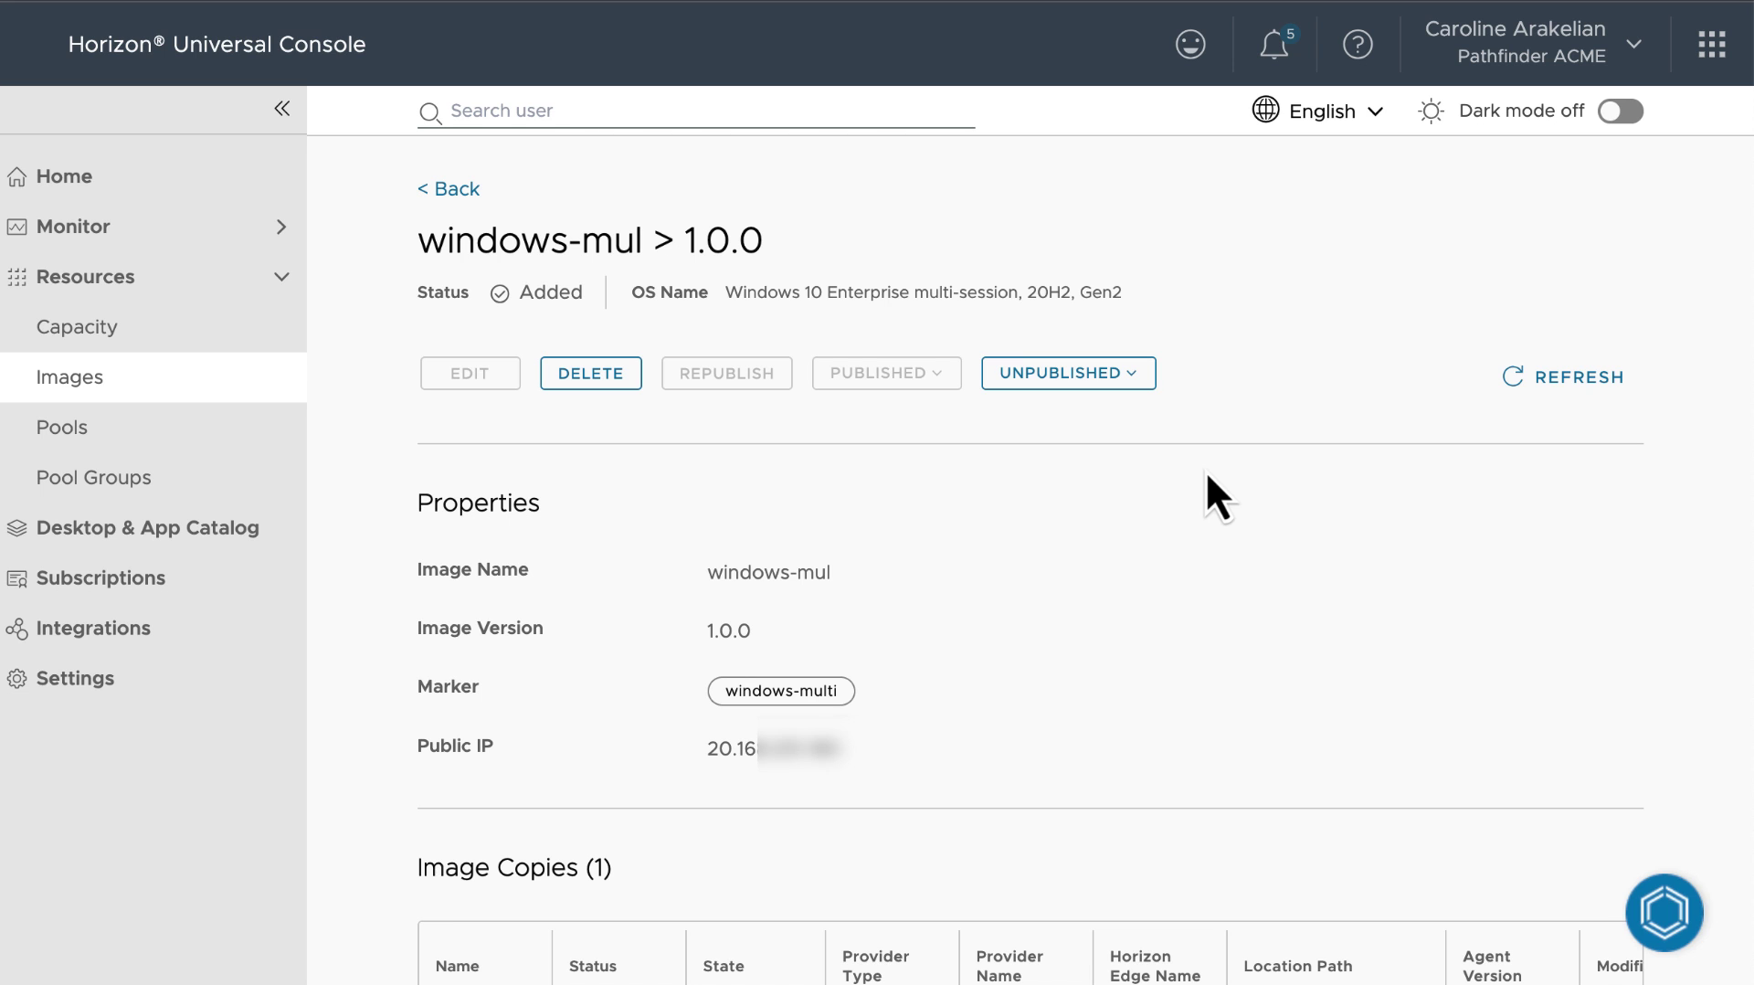
click(1132, 381)
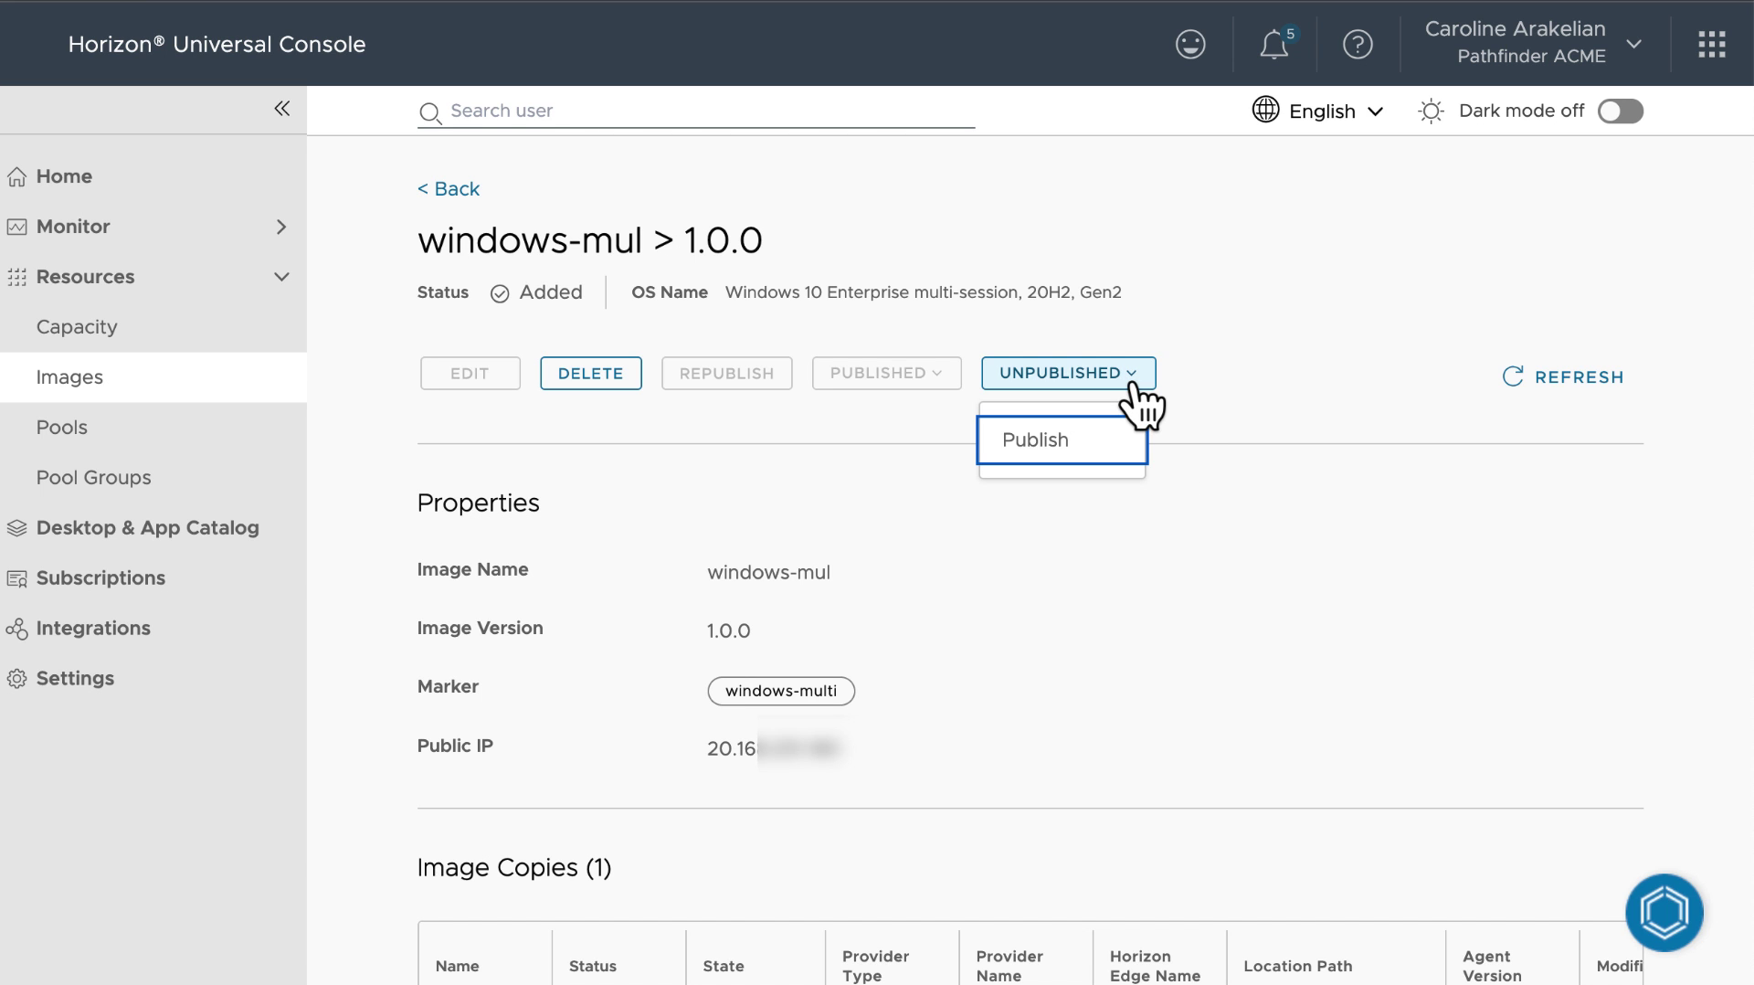
click(1312, 633)
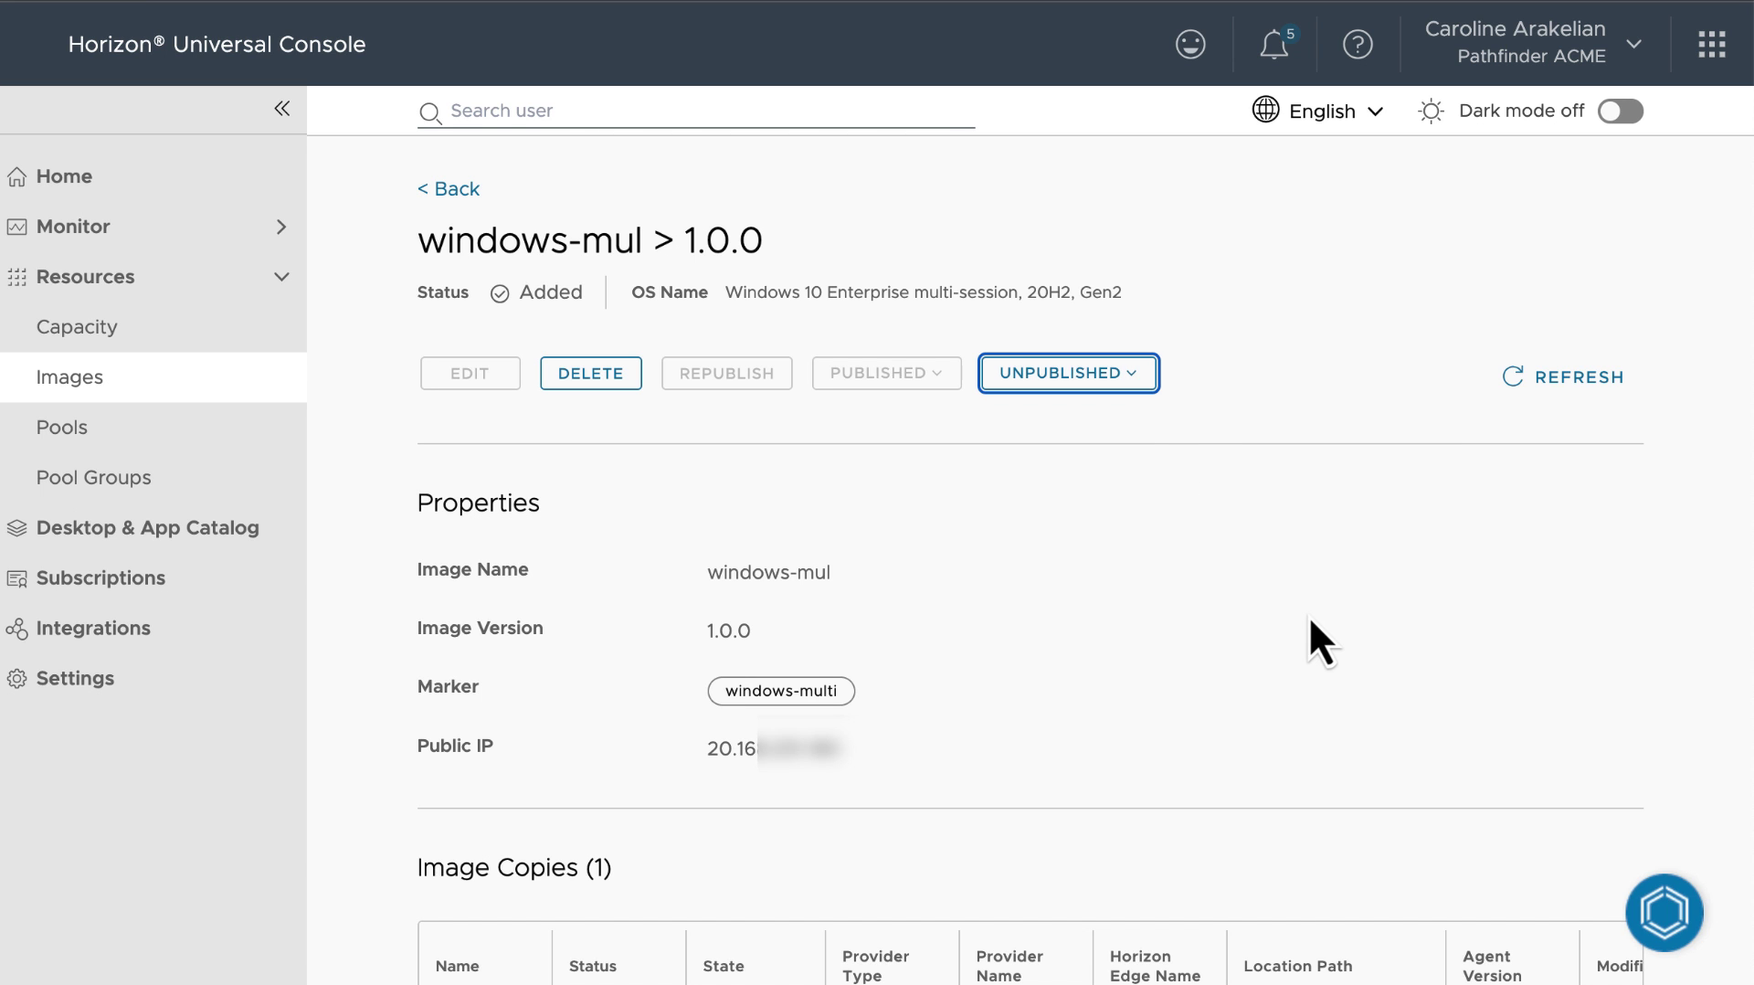
Return to the windows-mul versions list, select version 1.0.0 and start publishing it
click(452, 189)
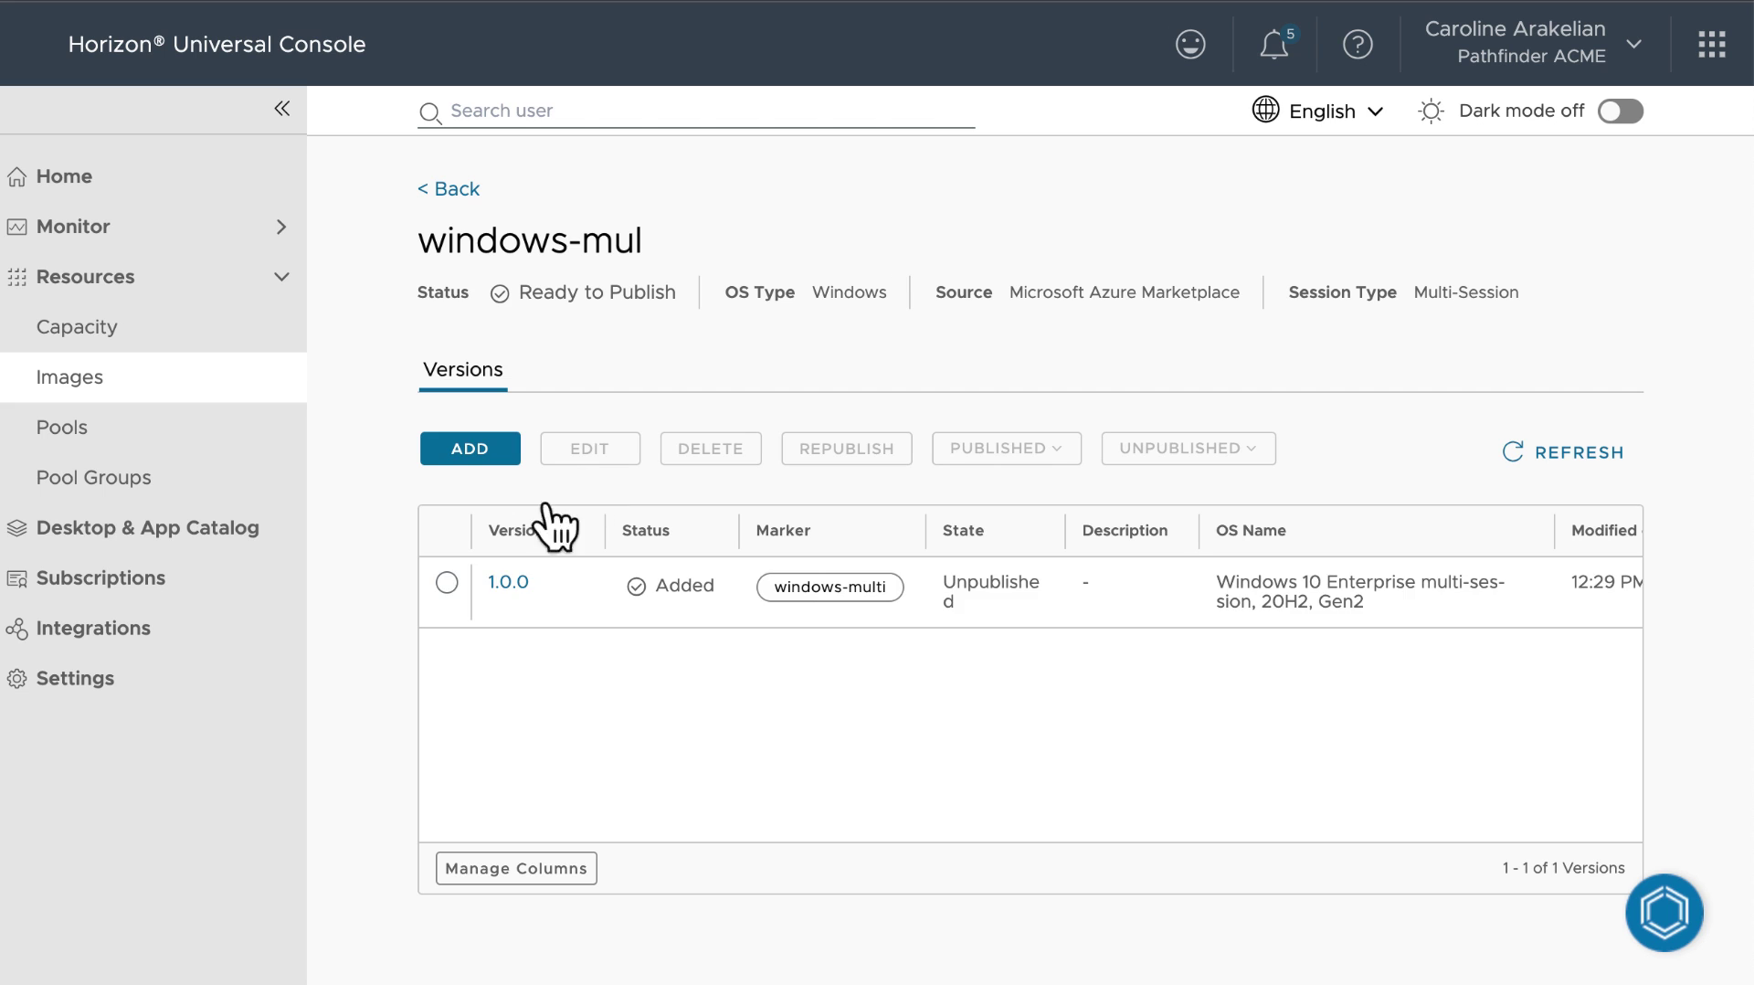
click(446, 582)
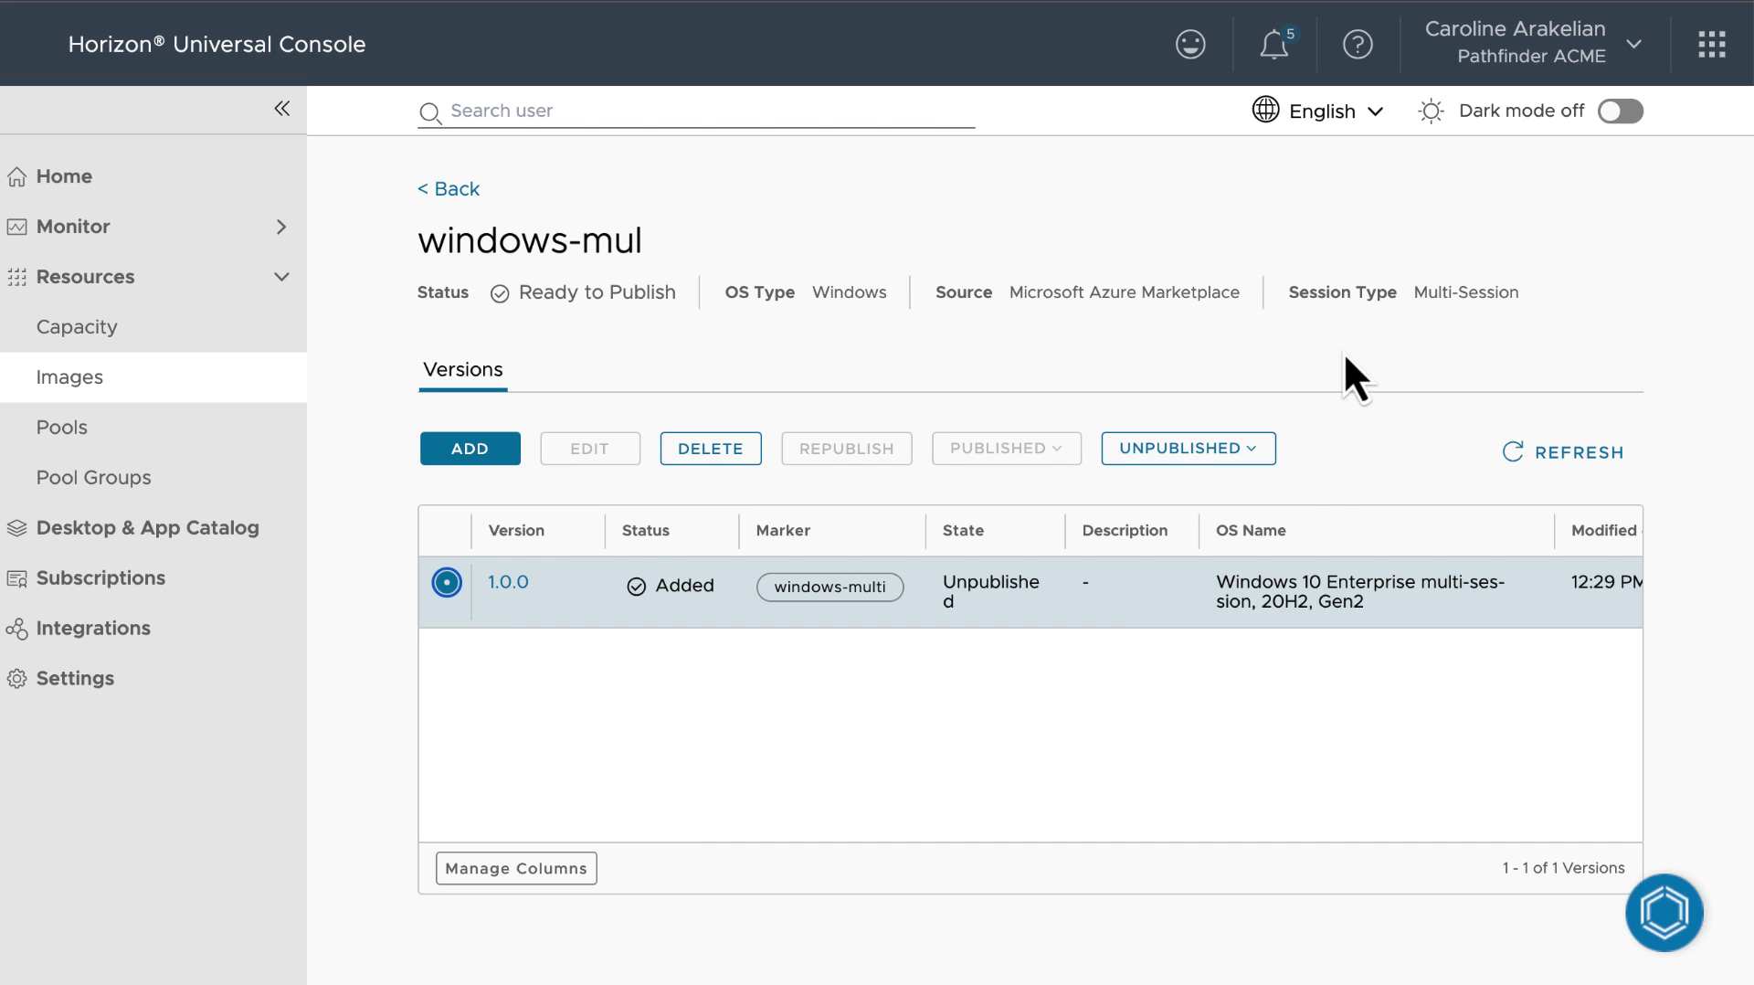
click(1259, 457)
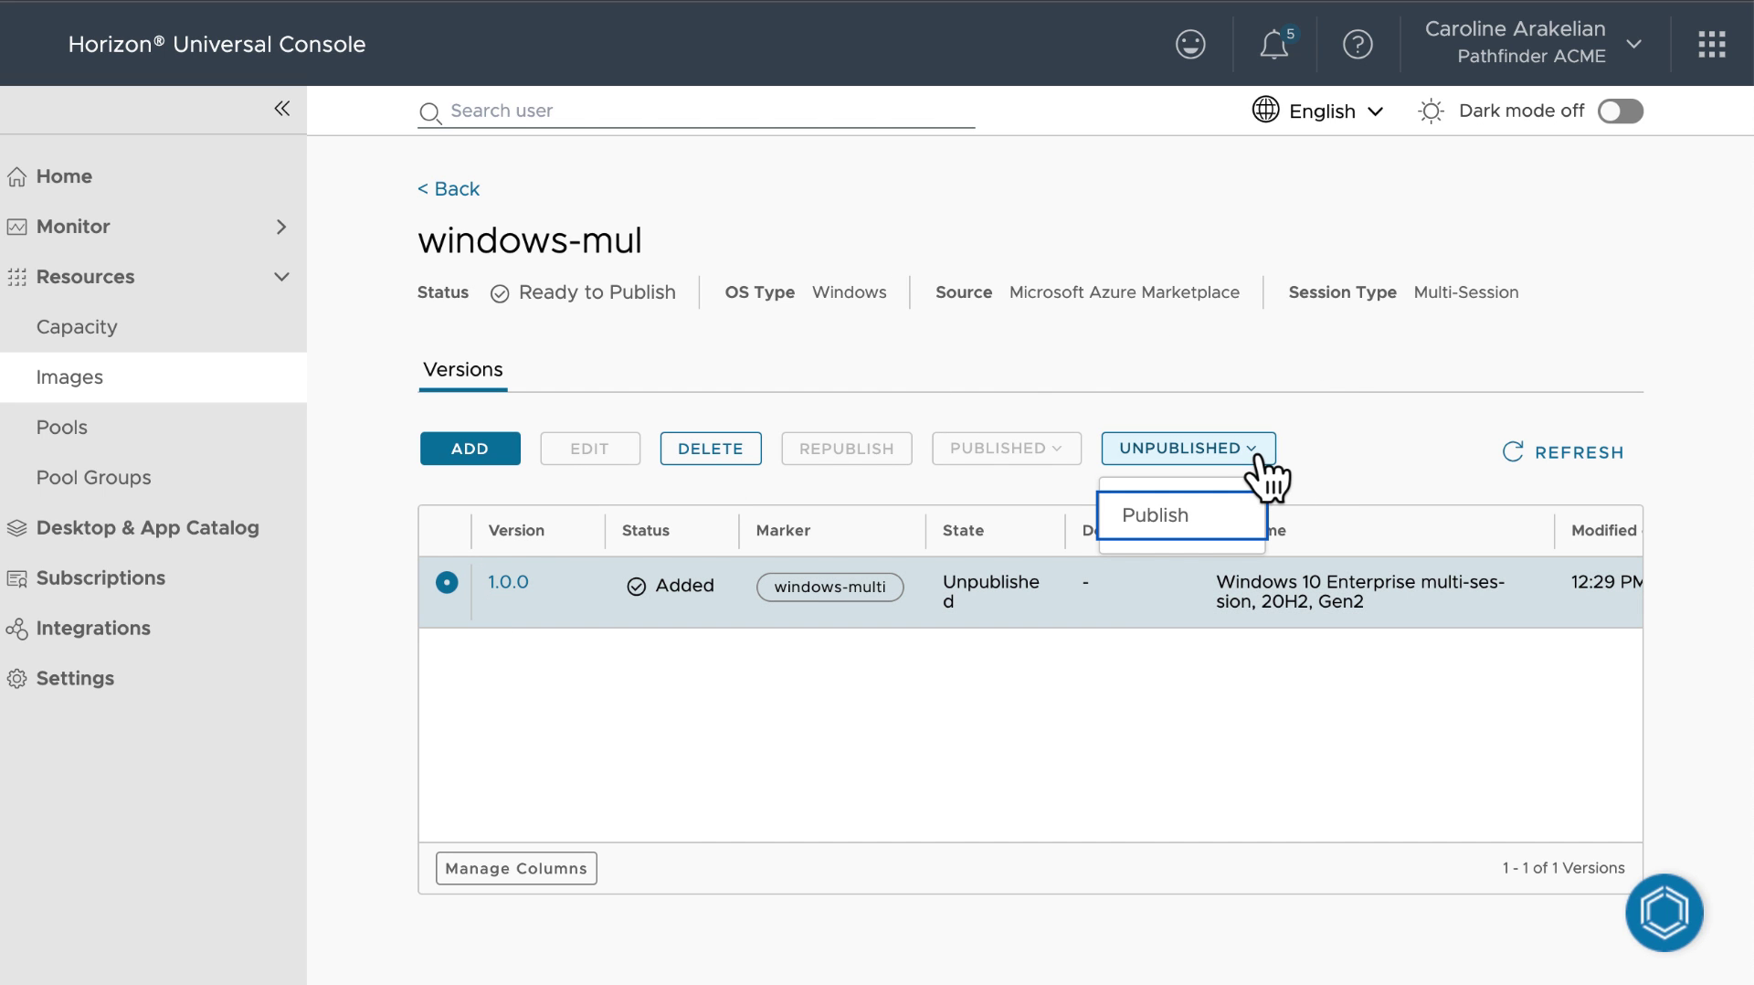
click(1156, 516)
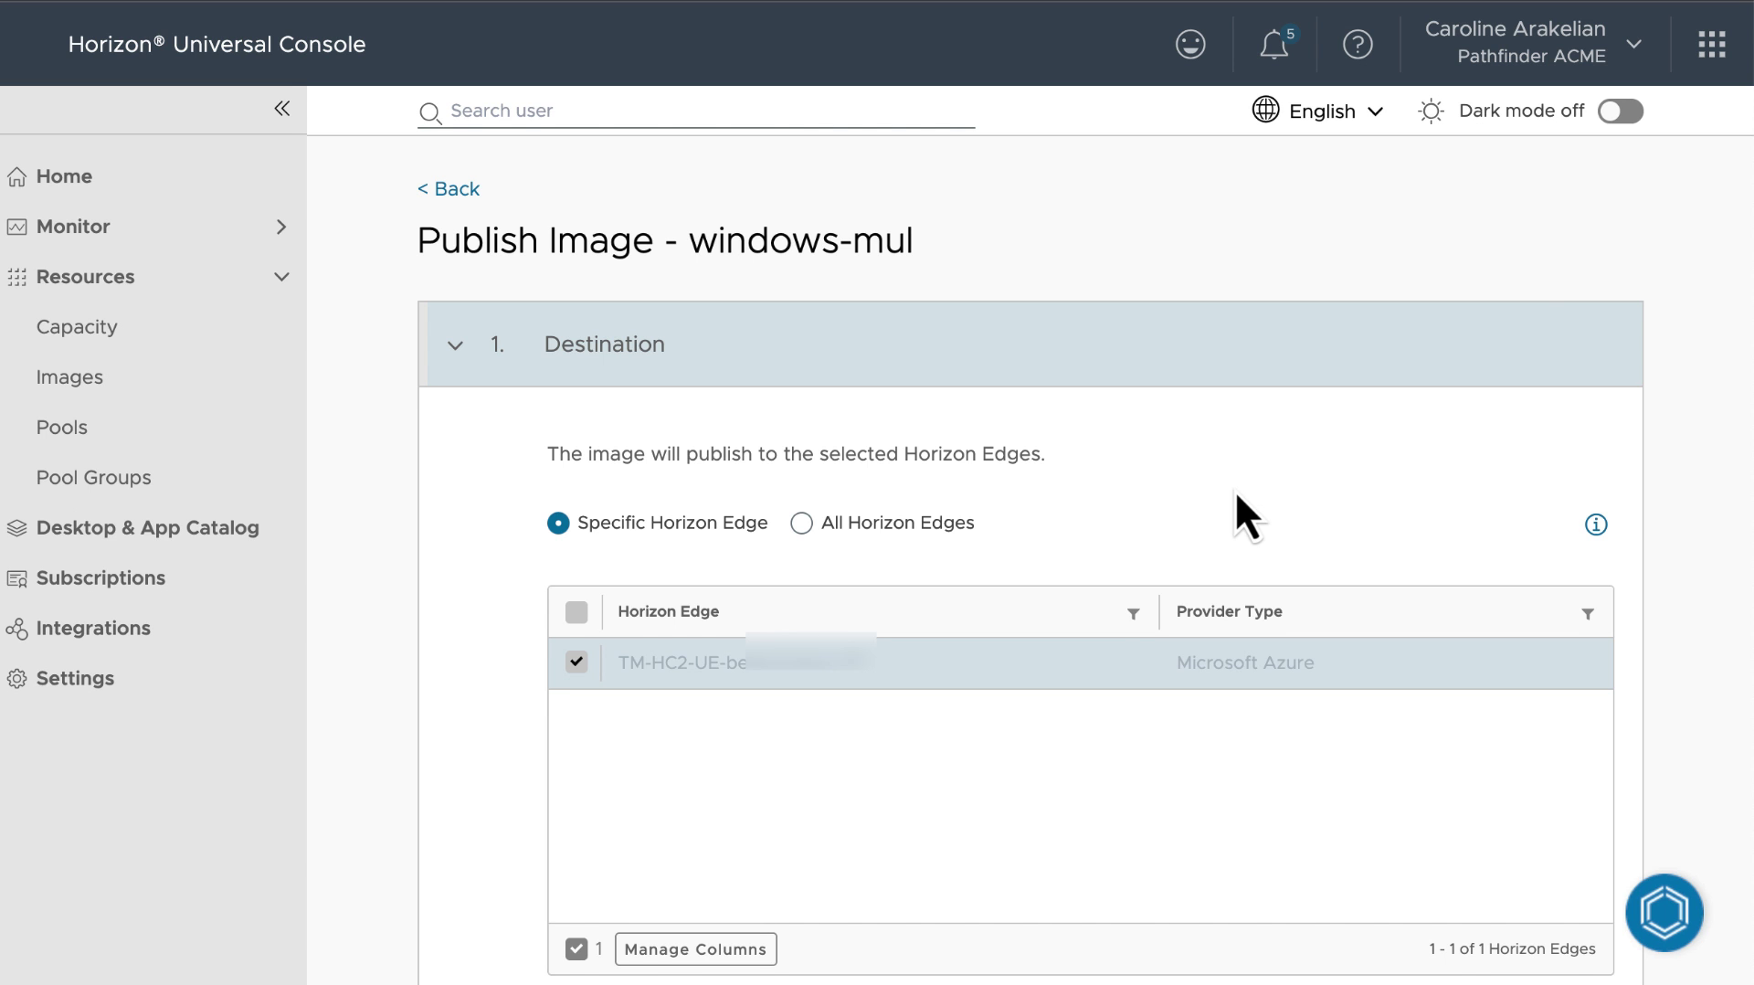
Keep the preselected specific Horizon Edge as publishing destination and continue to the image's publishing properties
scroll(1363, 475, down, 3)
scroll(1362, 473, down, 2)
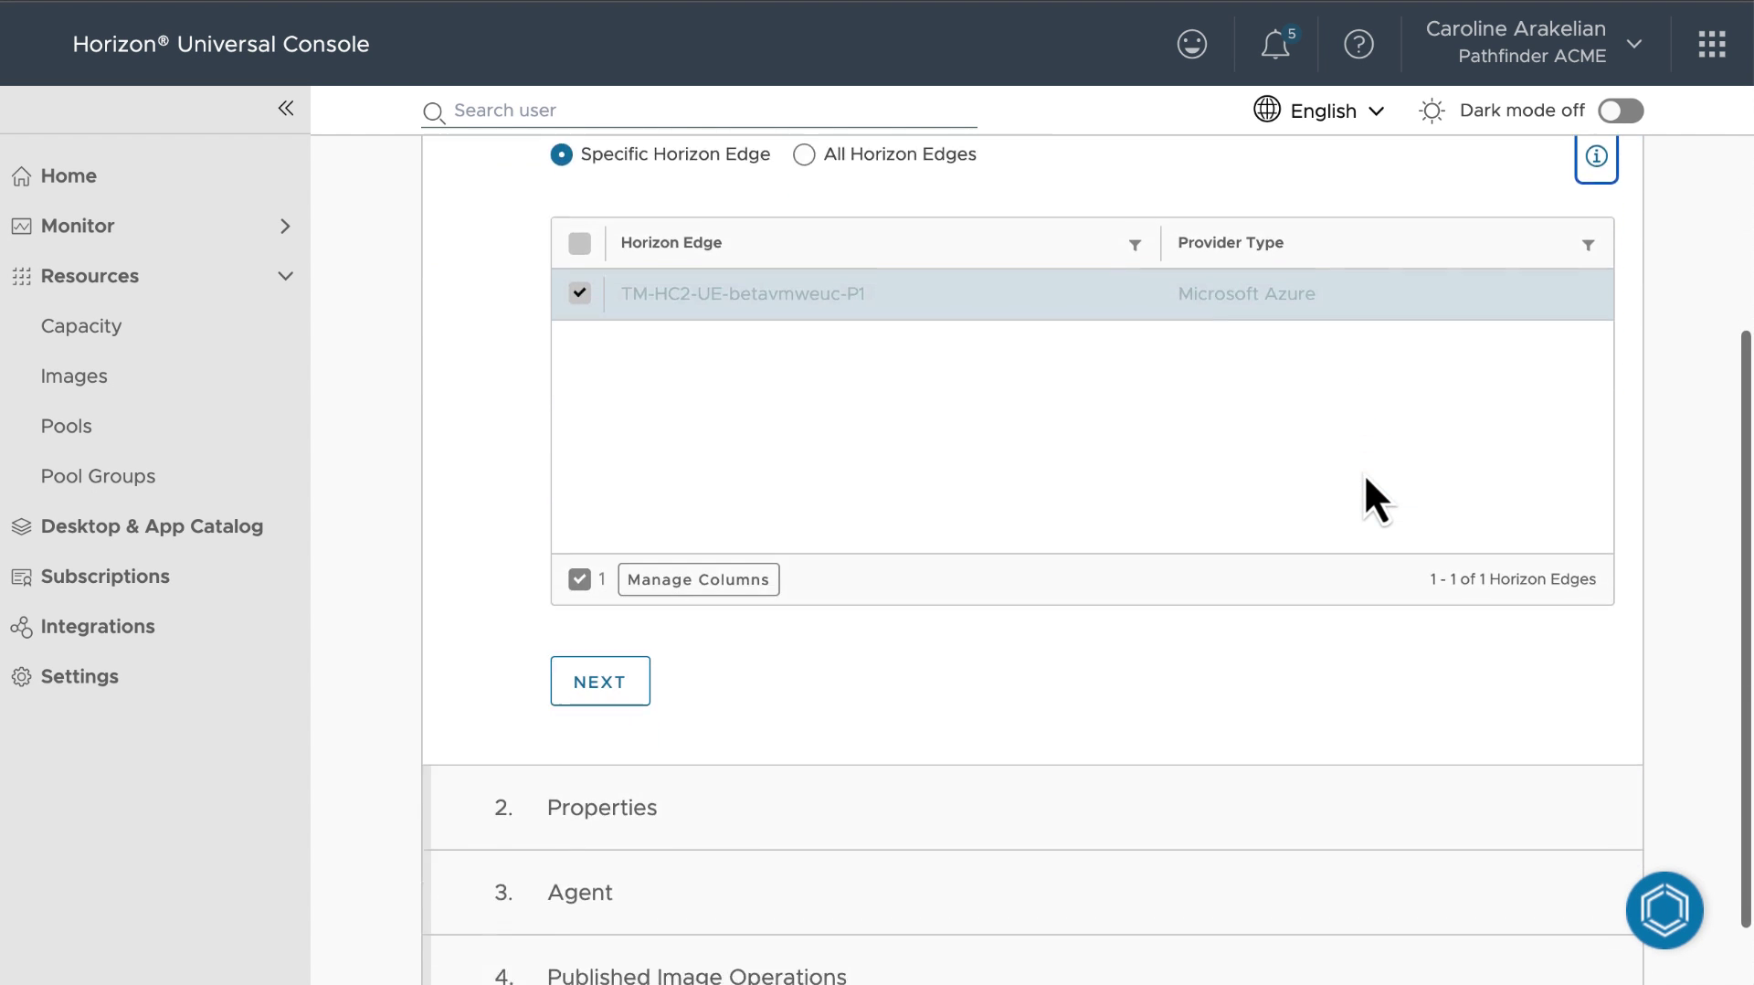
click(593, 606)
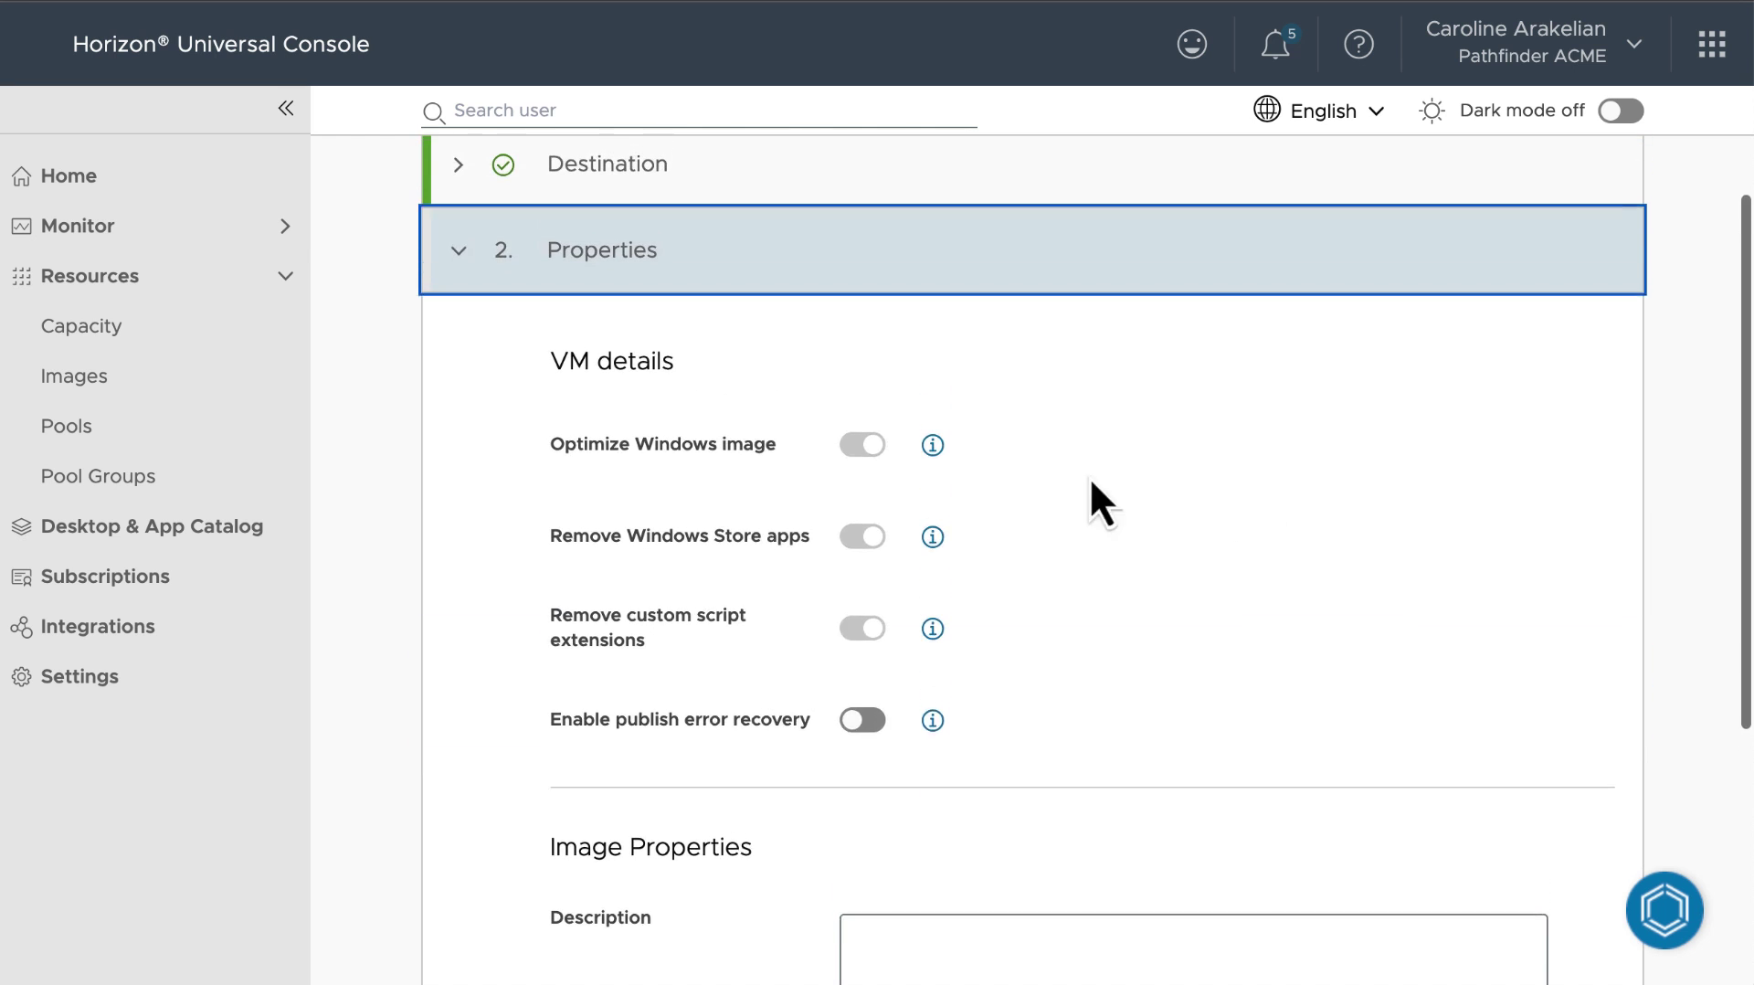
Read the explanations of the VM detail options, keep their default settings and continue to the agent settings
click(931, 466)
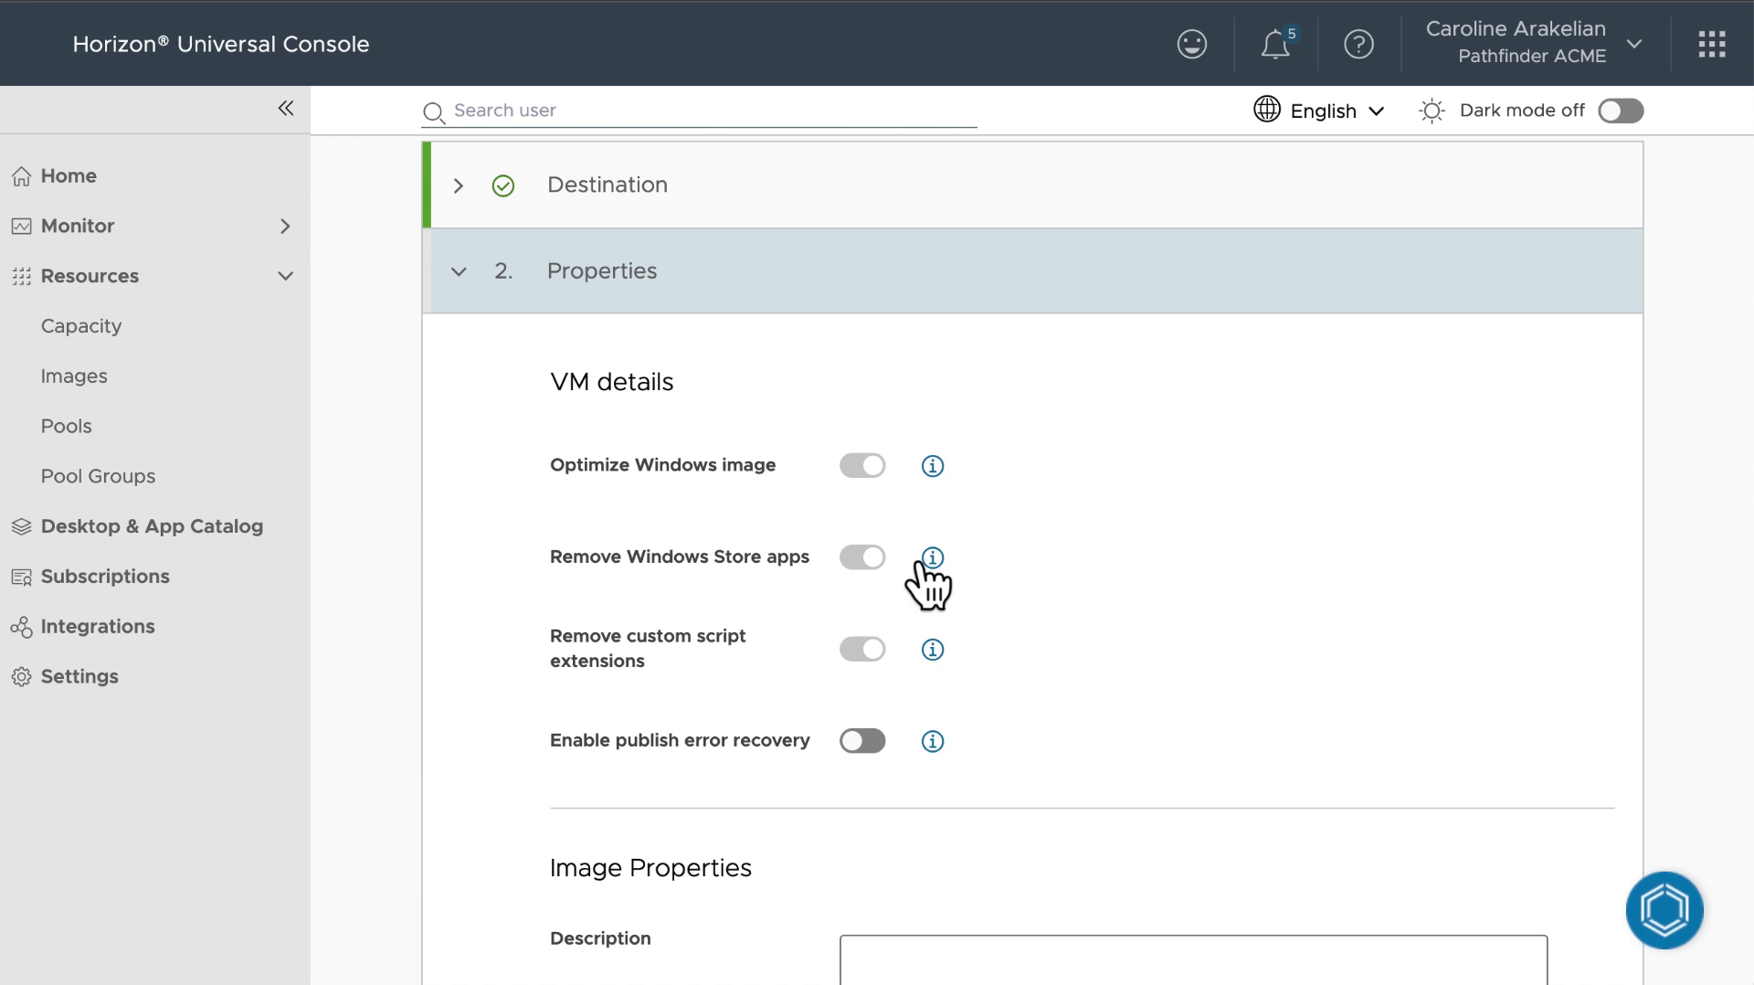
click(932, 557)
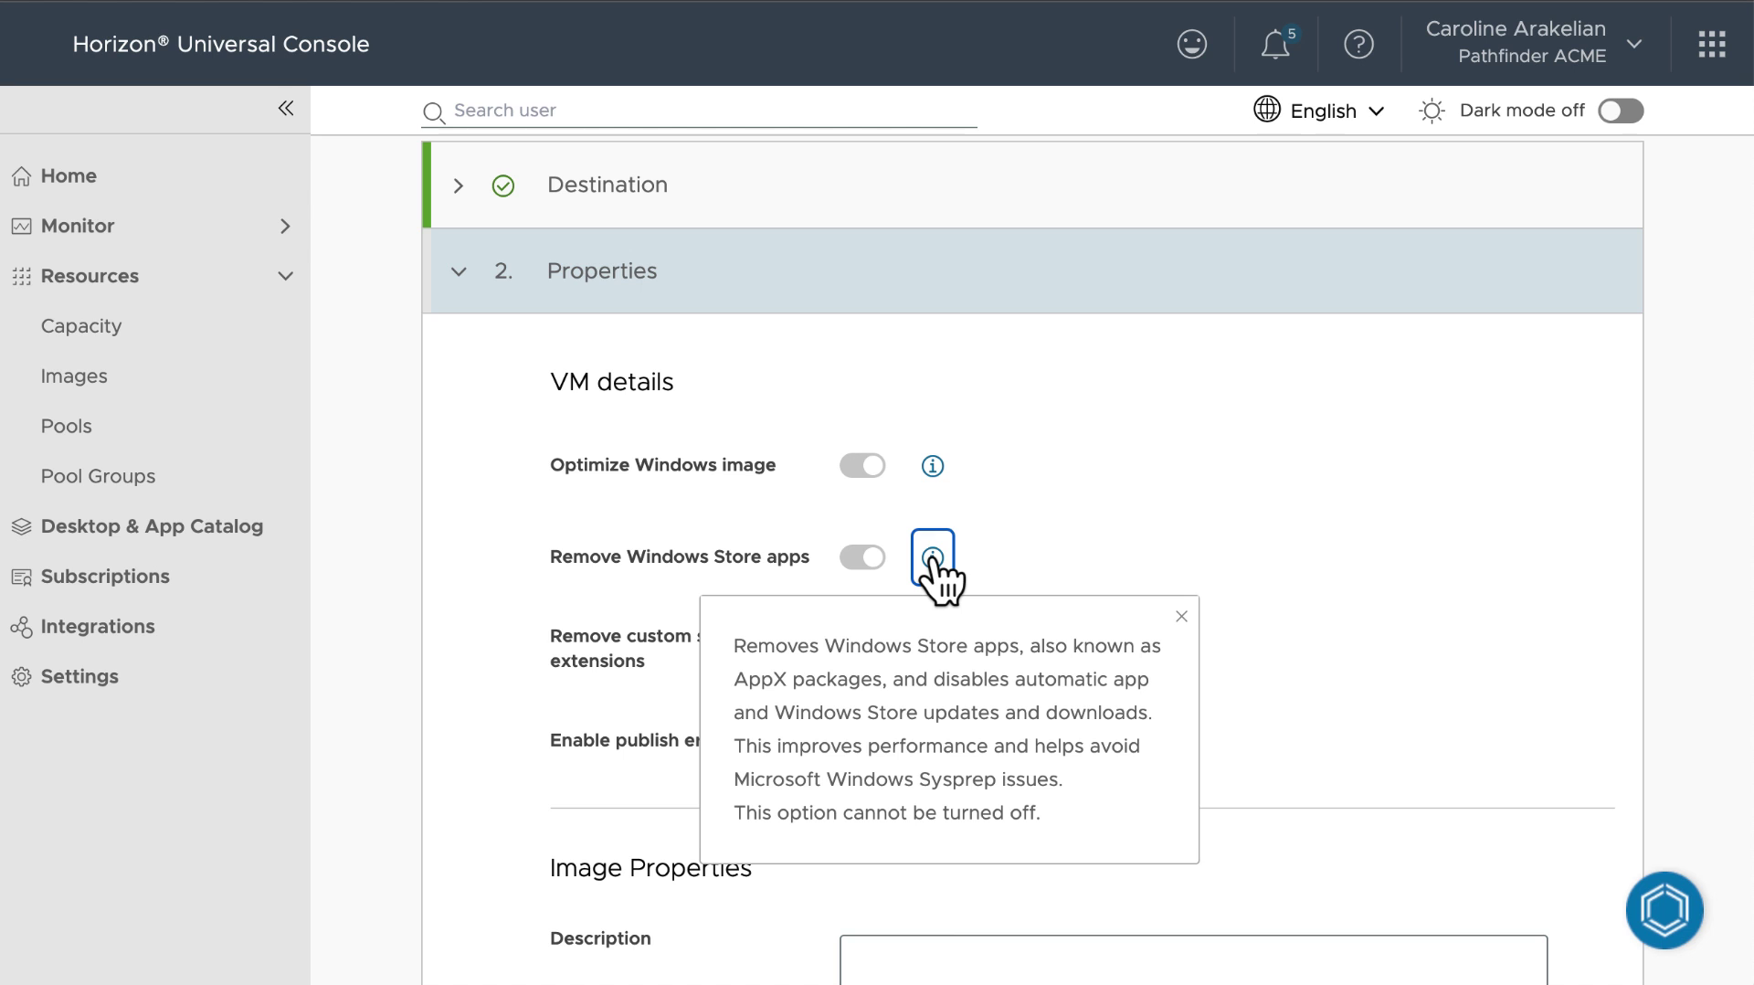
click(1120, 585)
scroll(1044, 698, down, 2)
scroll(1044, 697, down, 2)
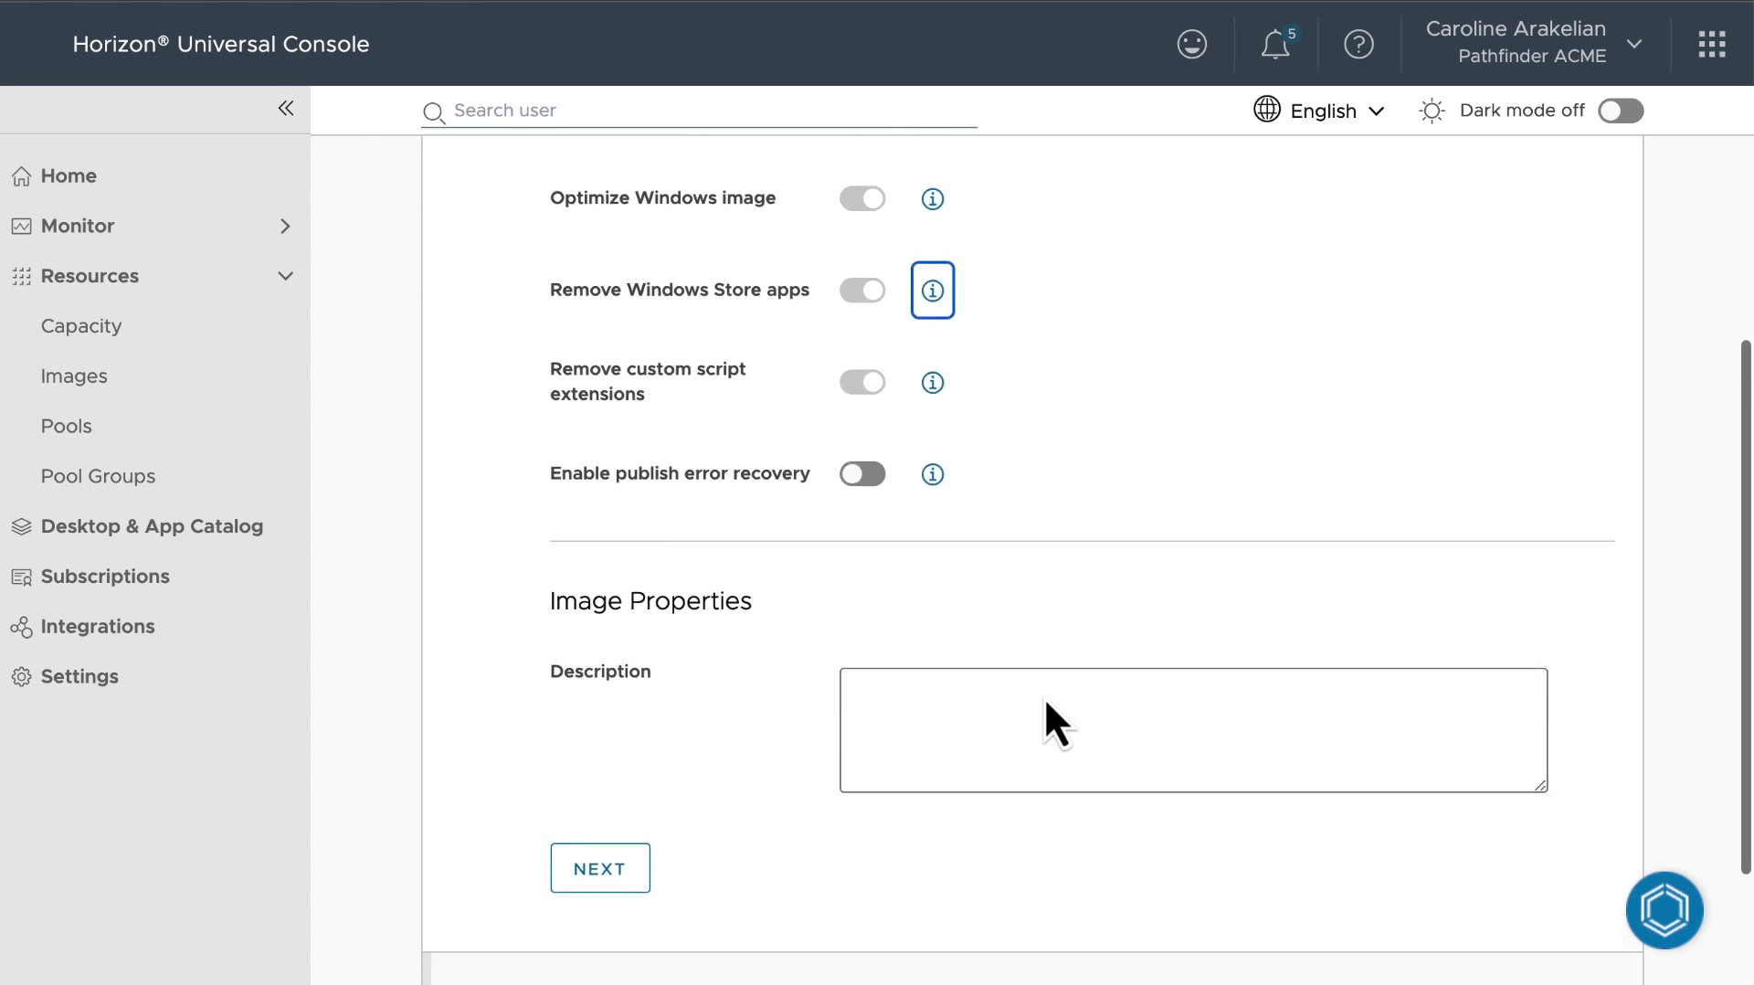
click(932, 384)
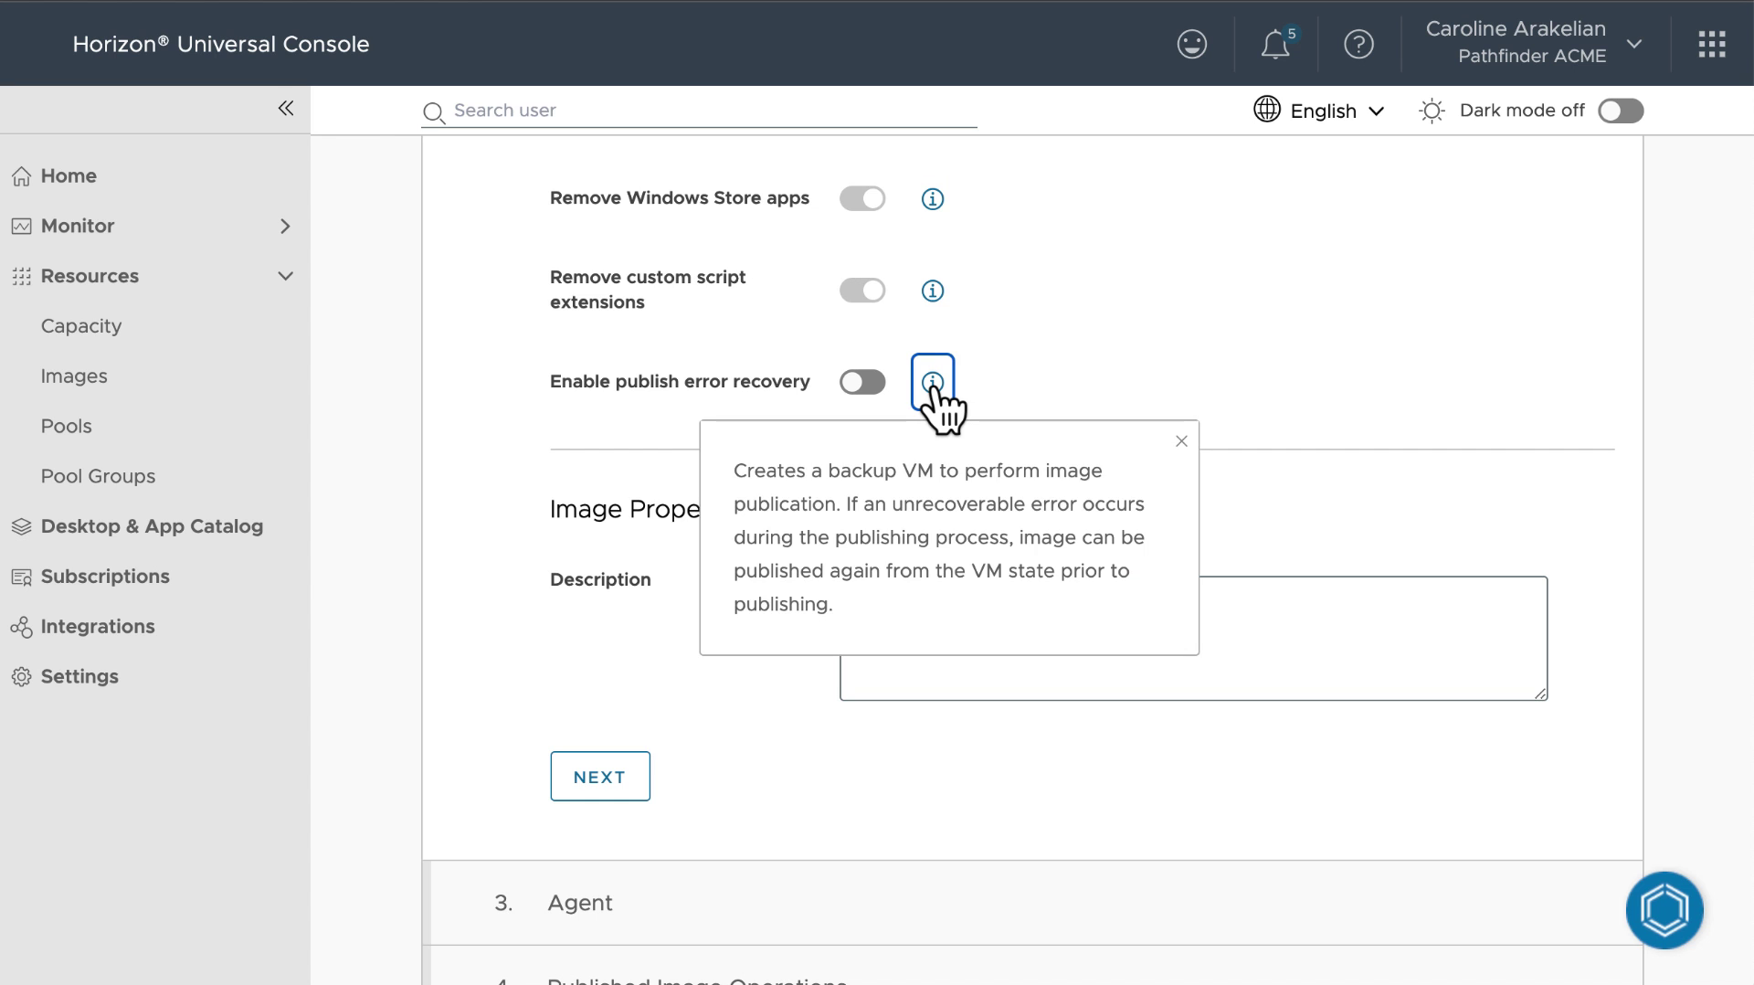
click(1129, 356)
click(610, 778)
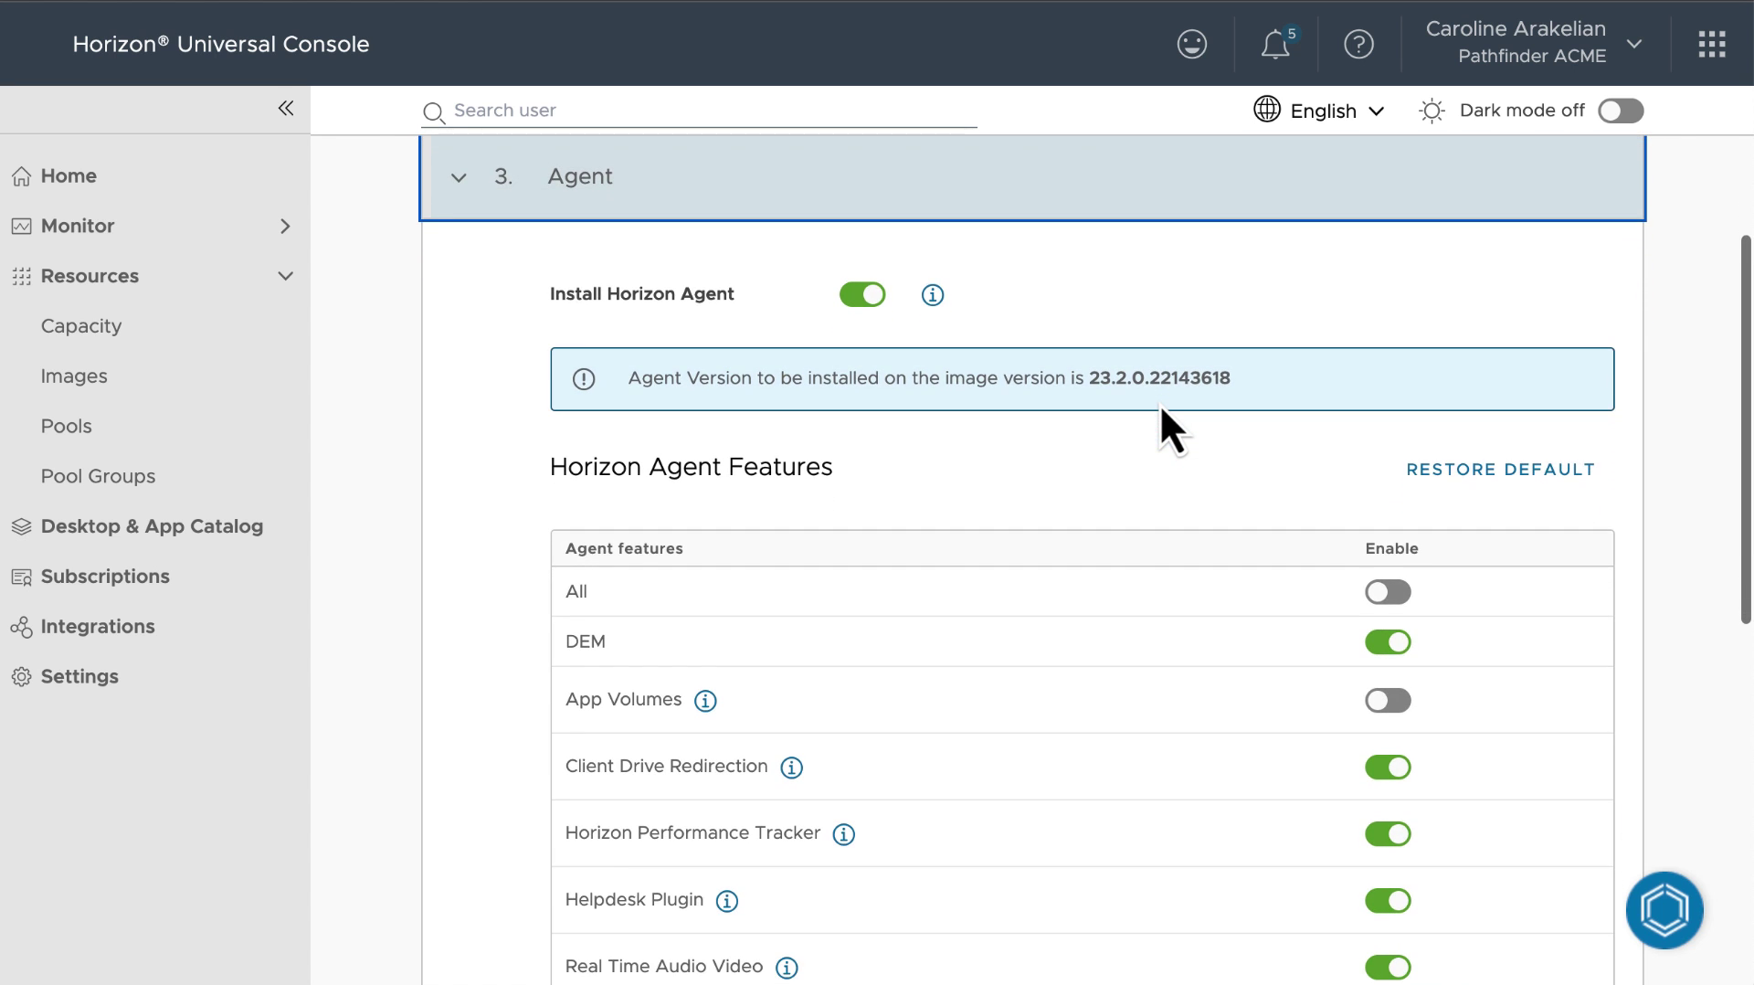
Enable the App Volumes agent feature, keep the other Horizon Agent features at their defaults and continue to the published image operations
scroll(1159, 403, down, 2)
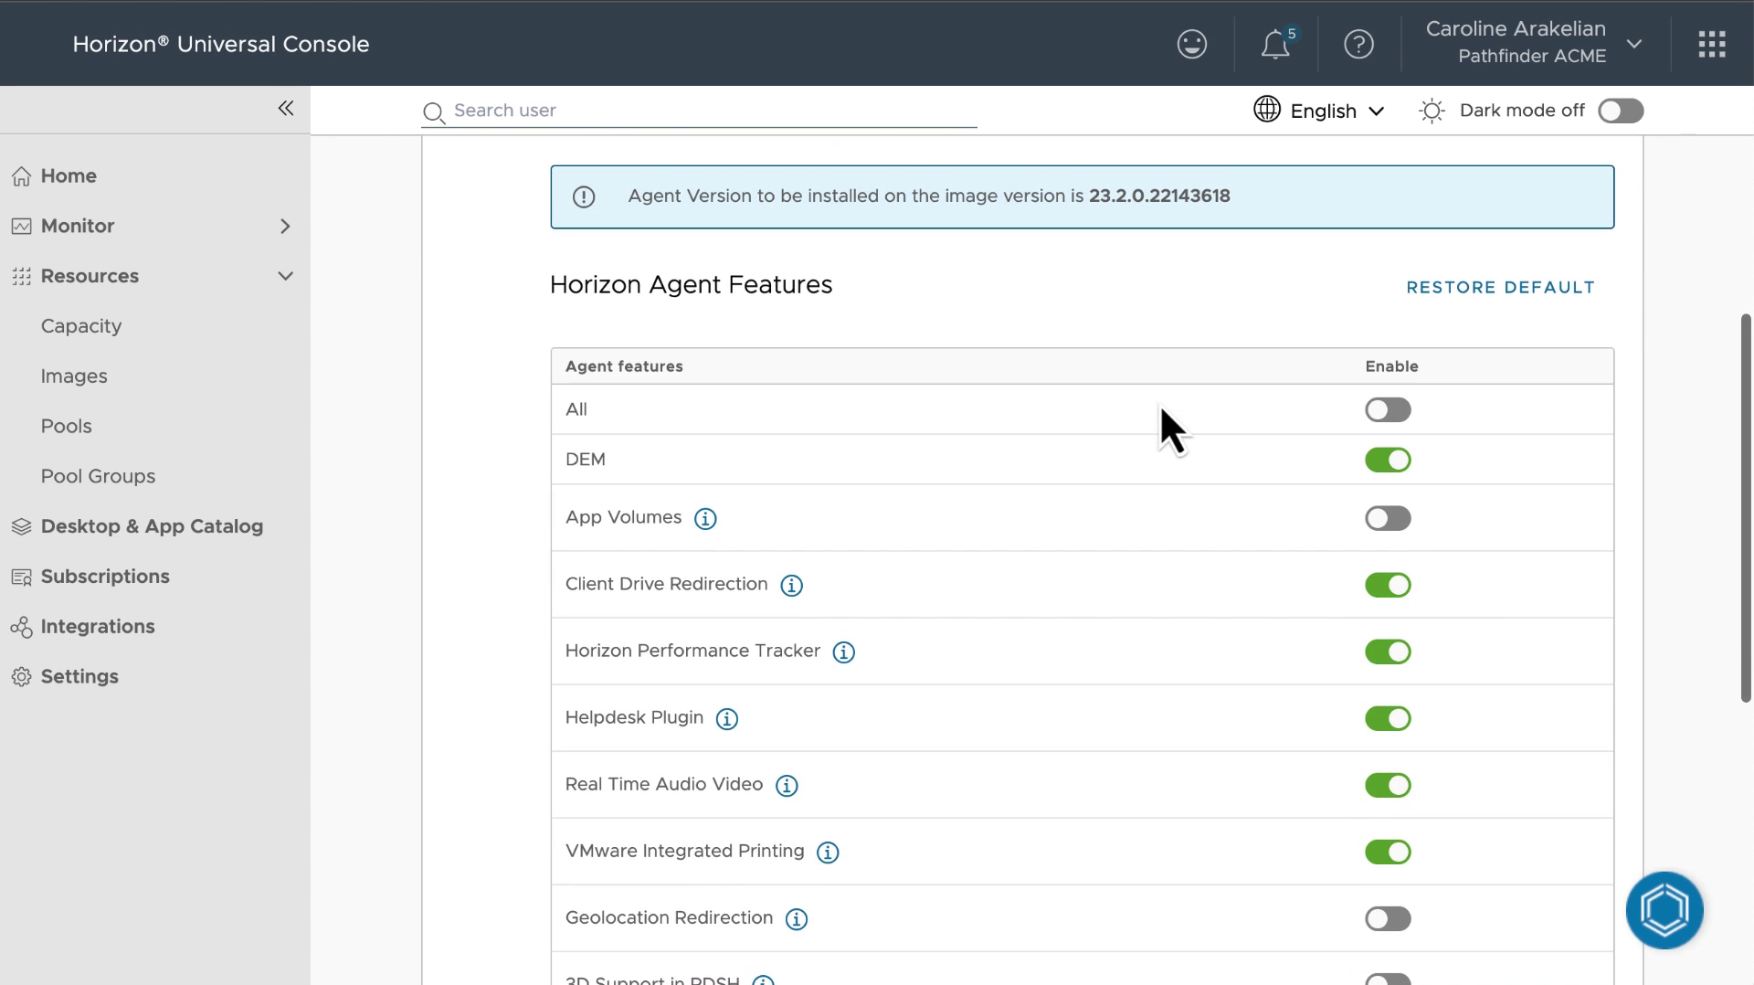
click(1395, 520)
scroll(1484, 589, down, 2)
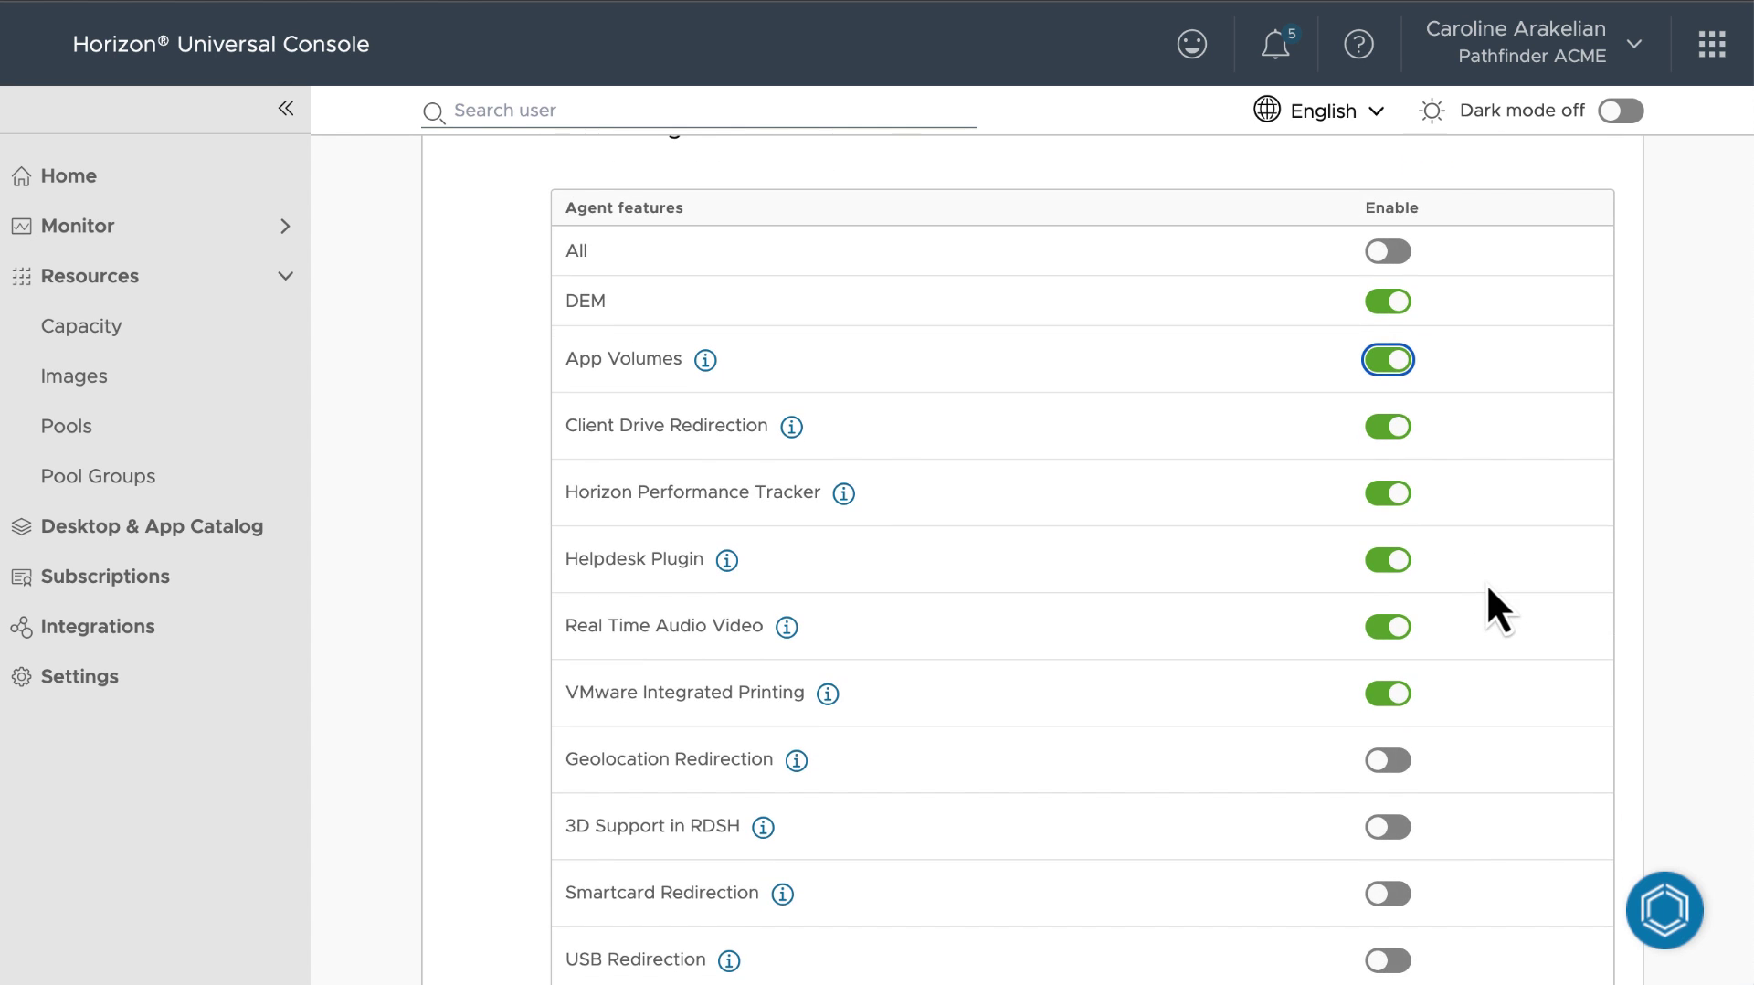
scroll(1487, 590, down, 1)
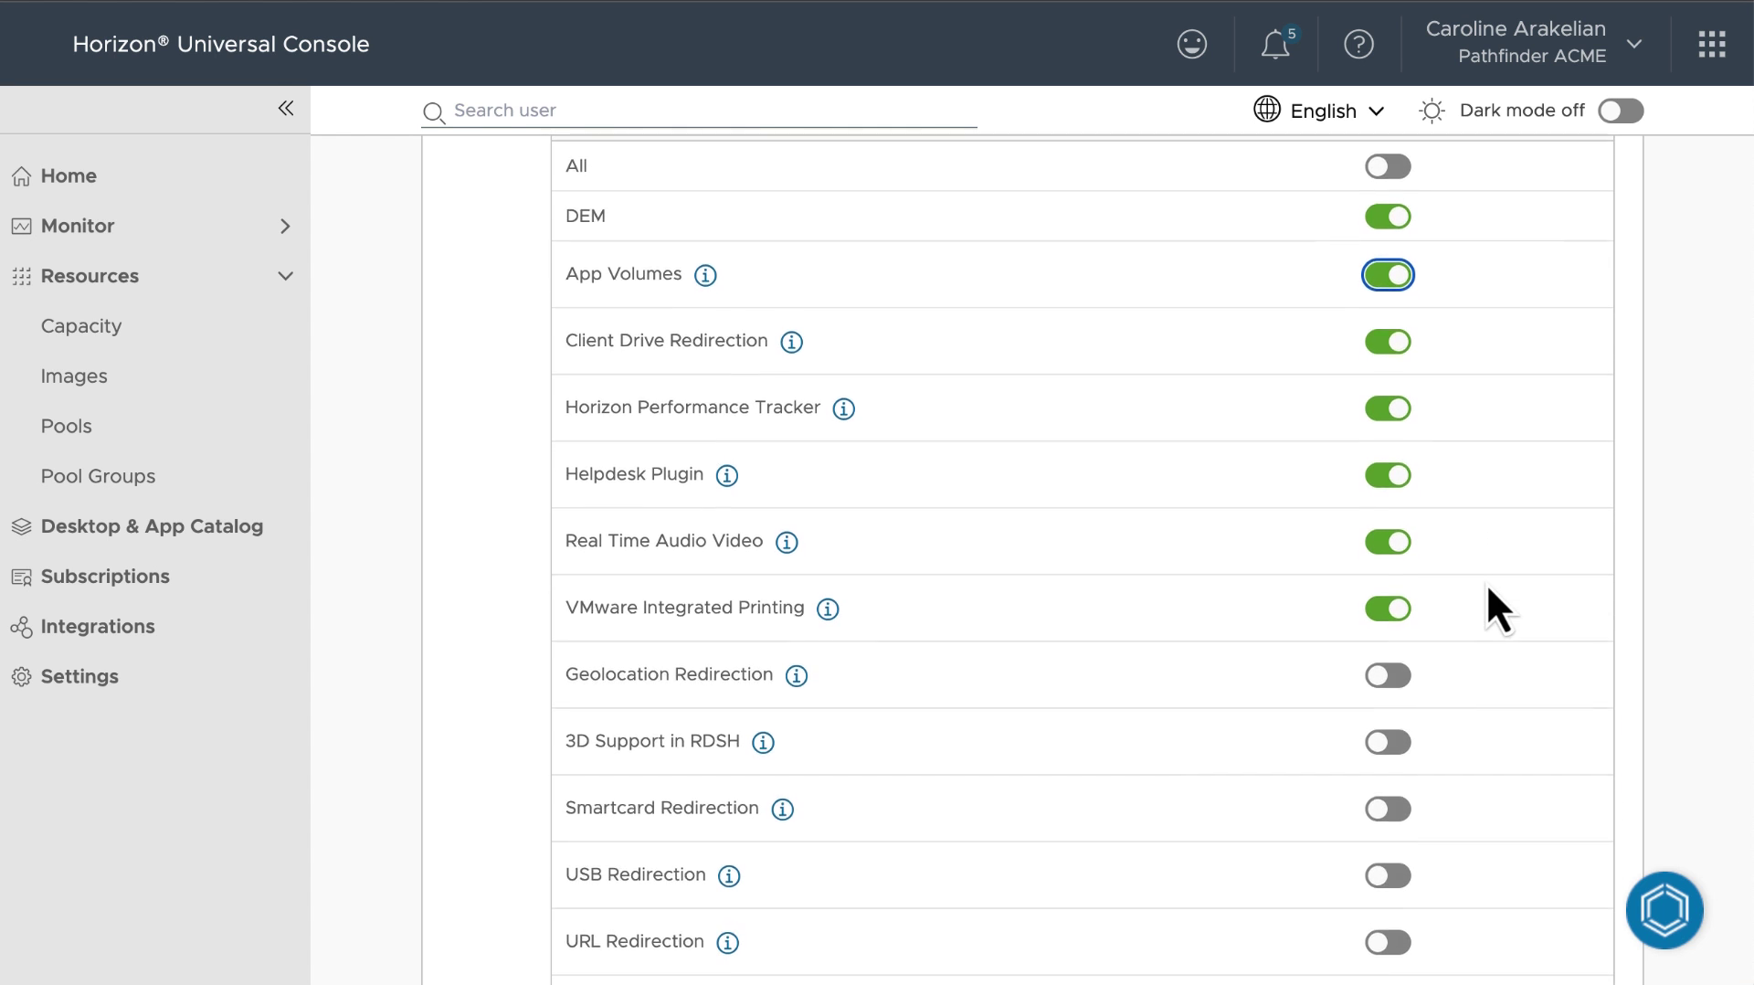
scroll(1487, 590, down, 1)
scroll(1488, 589, down, 1)
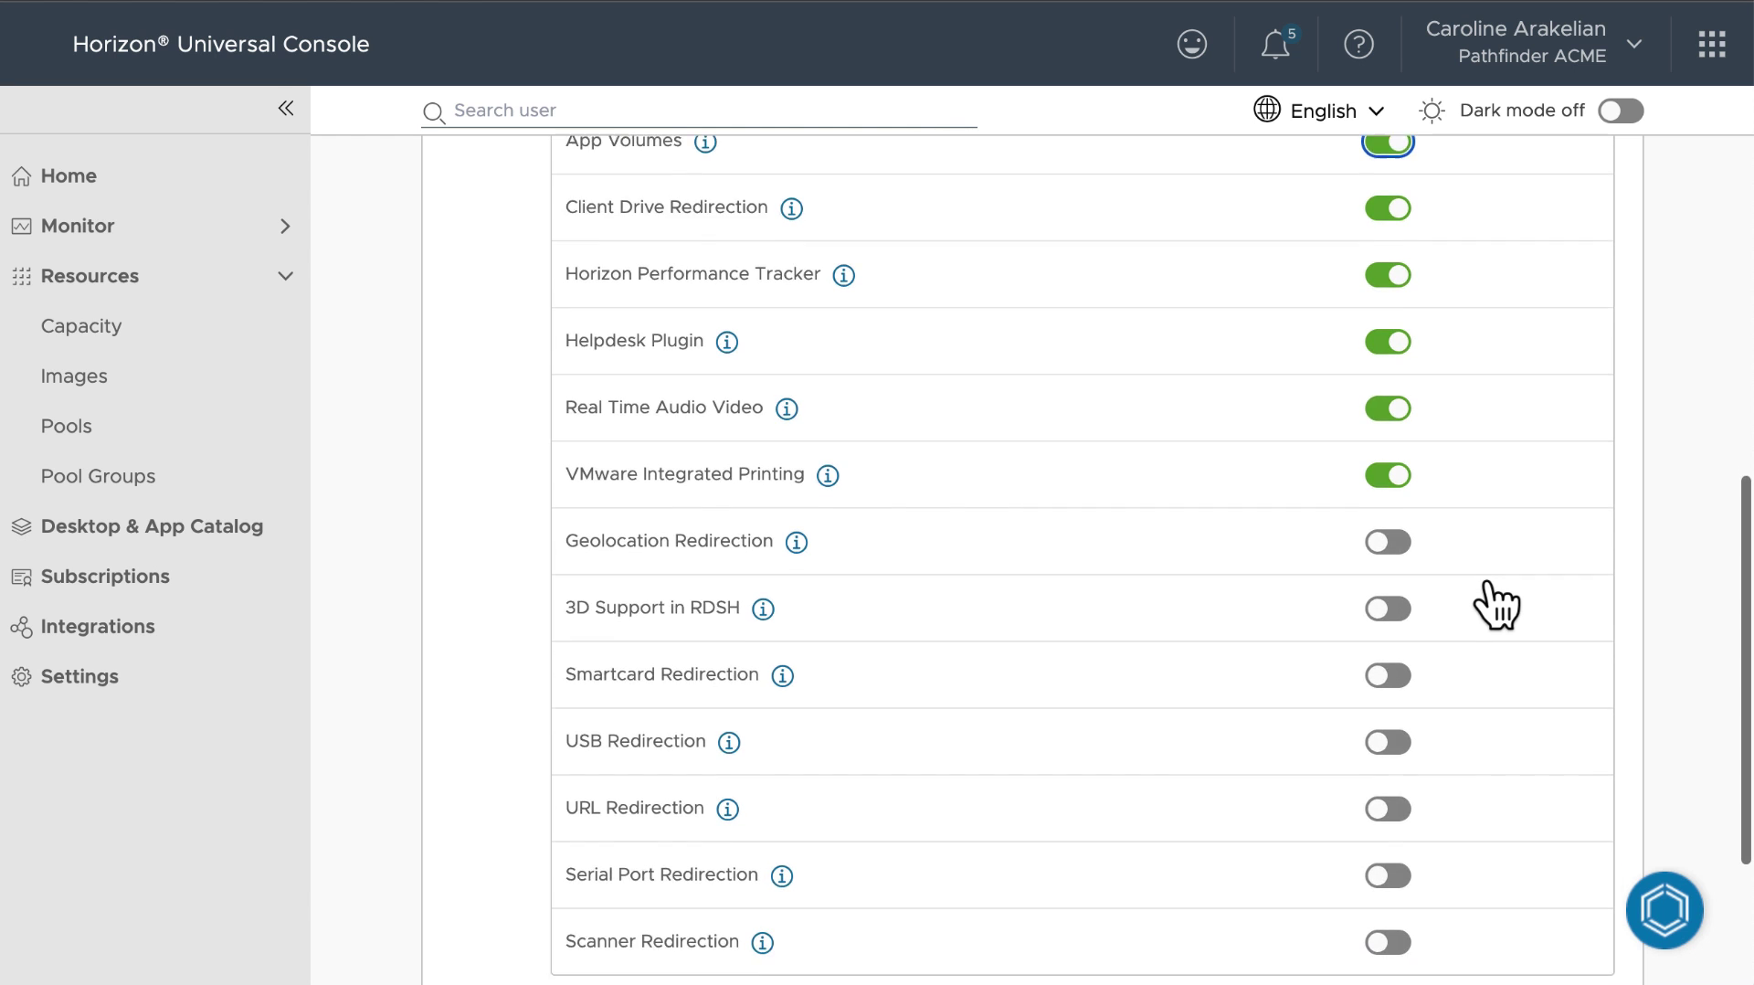
scroll(1489, 590, down, 1)
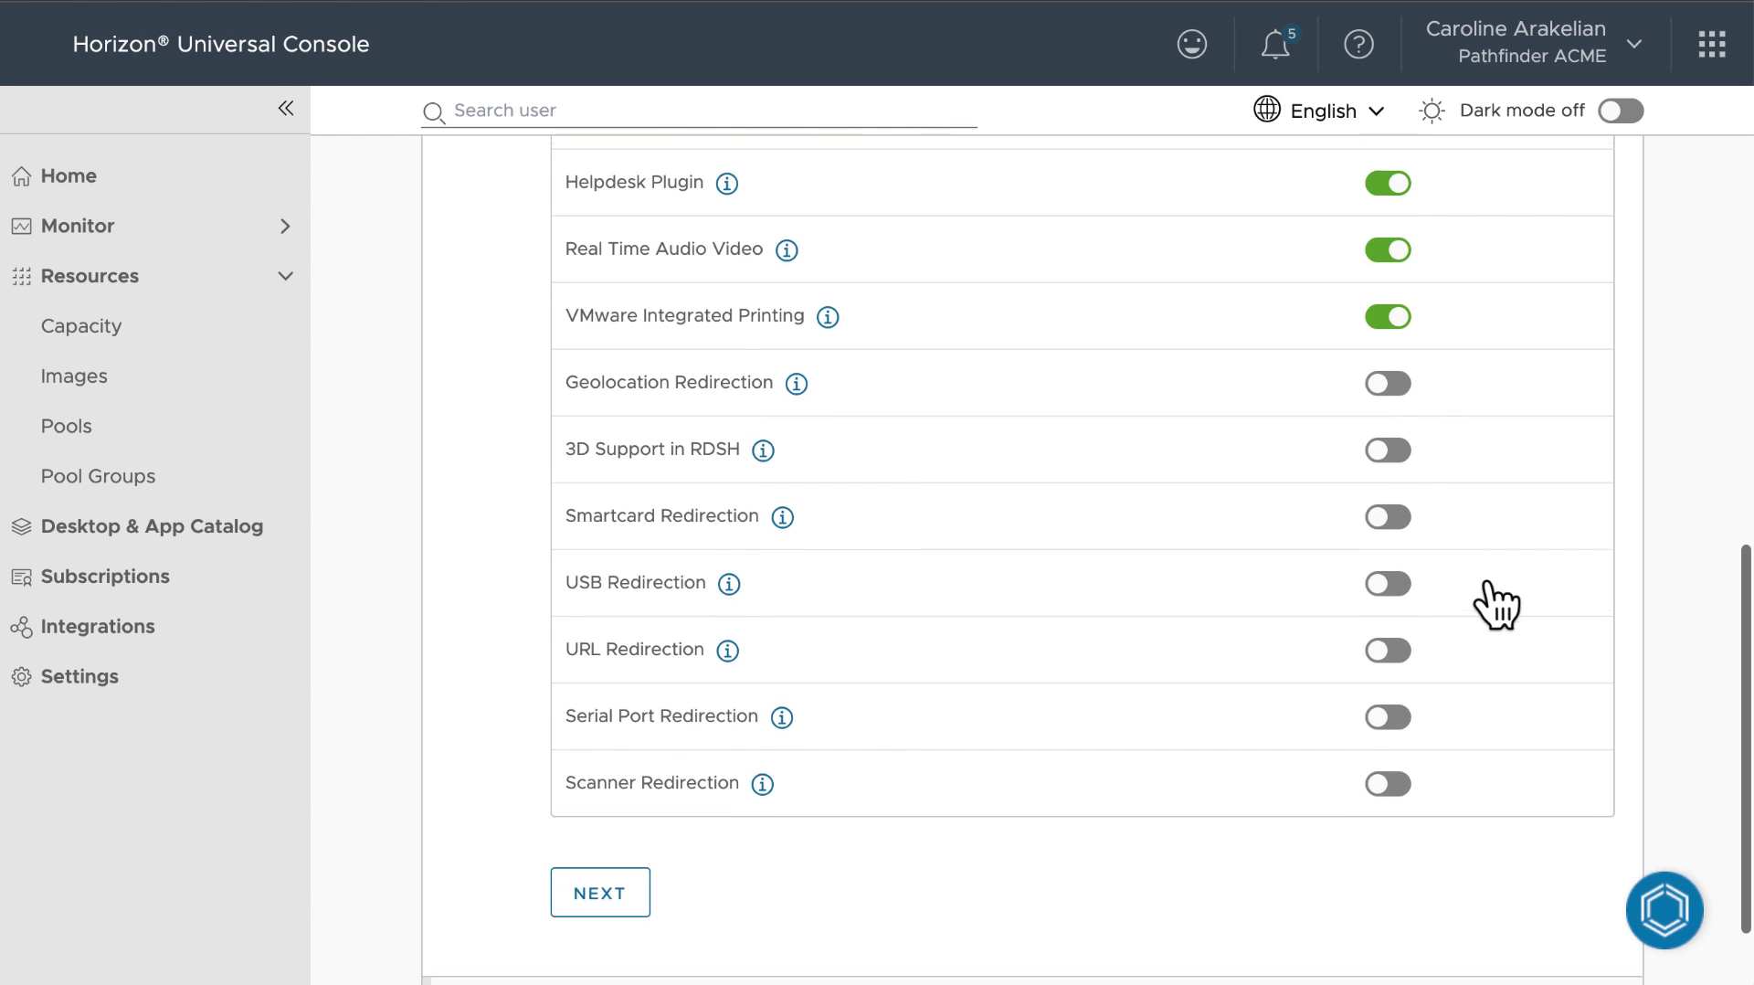
scroll(1486, 582, down, 1)
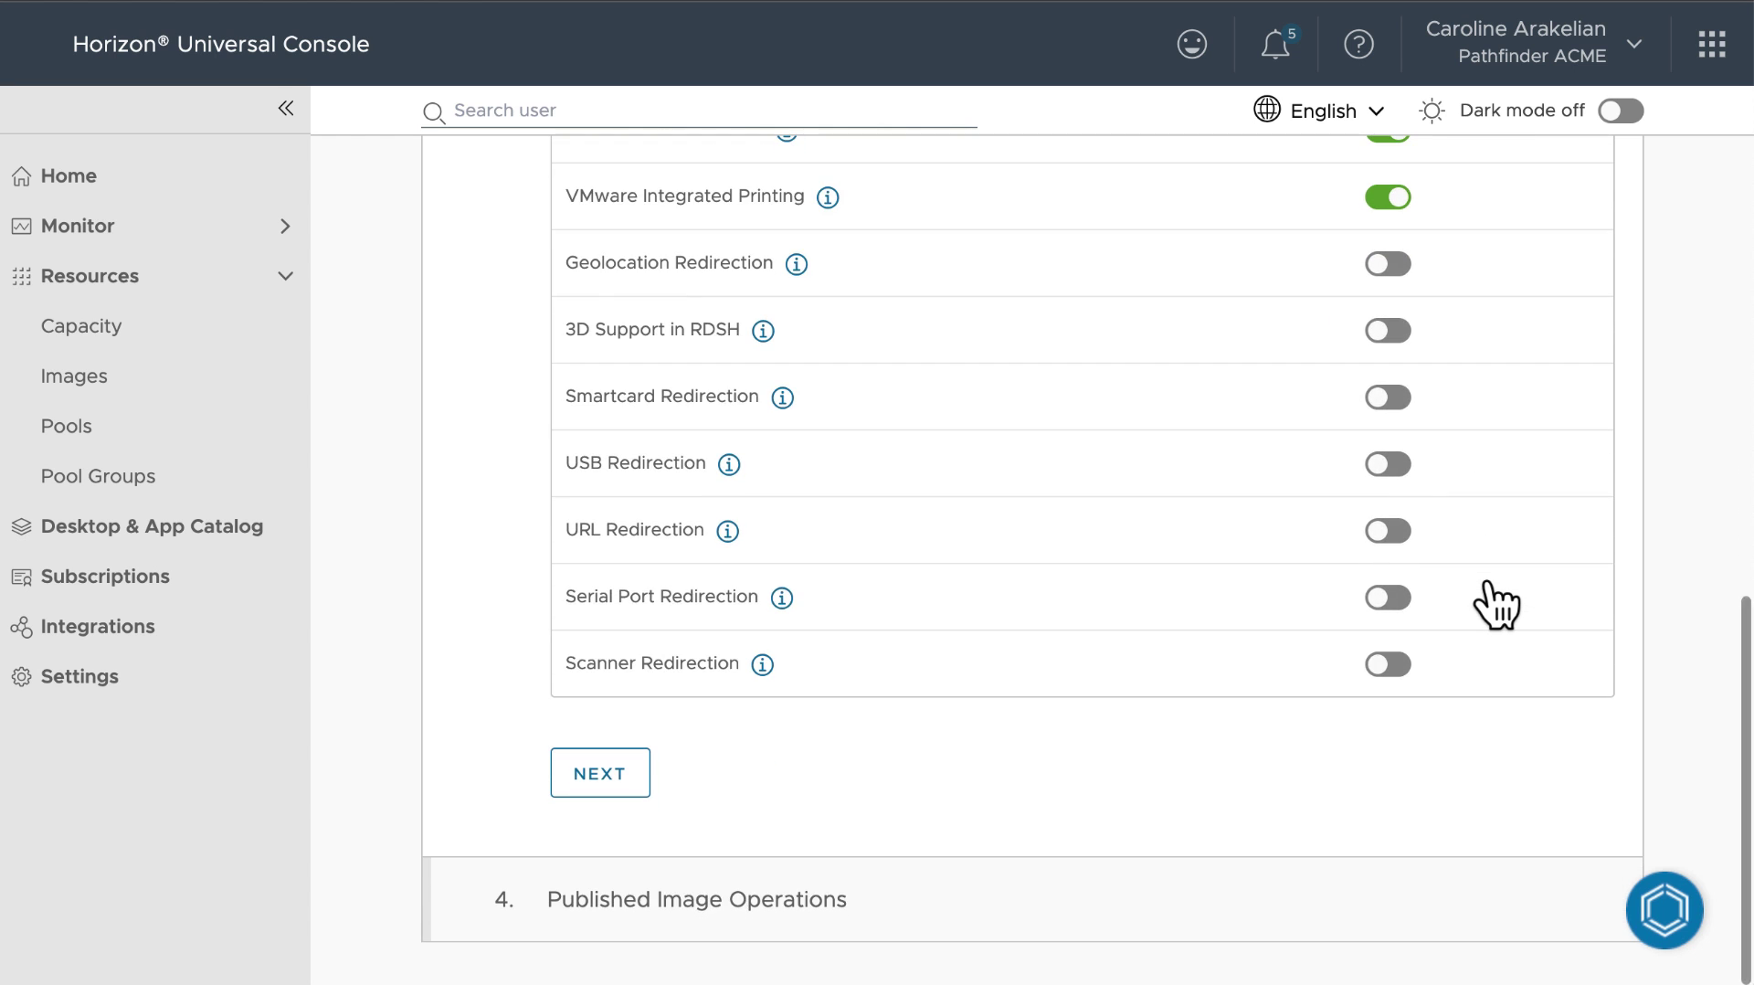
click(610, 754)
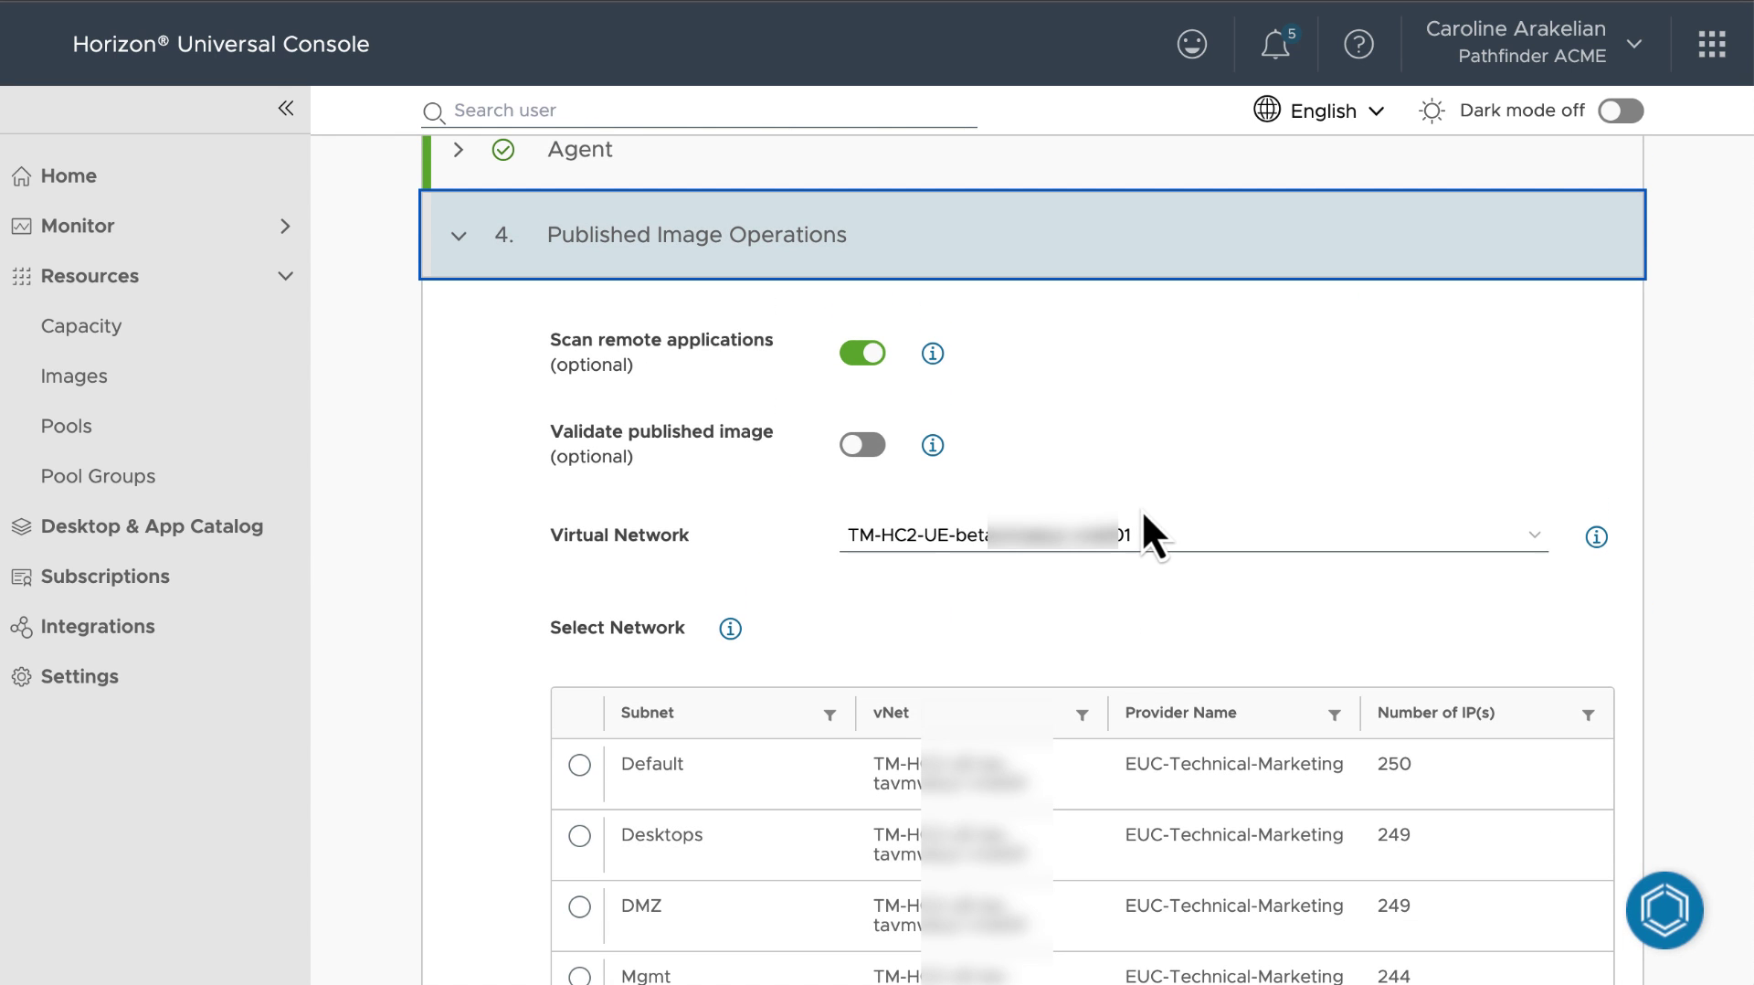
Enable validation of the published image and read the explanations of remote application scanning and image validation
click(932, 356)
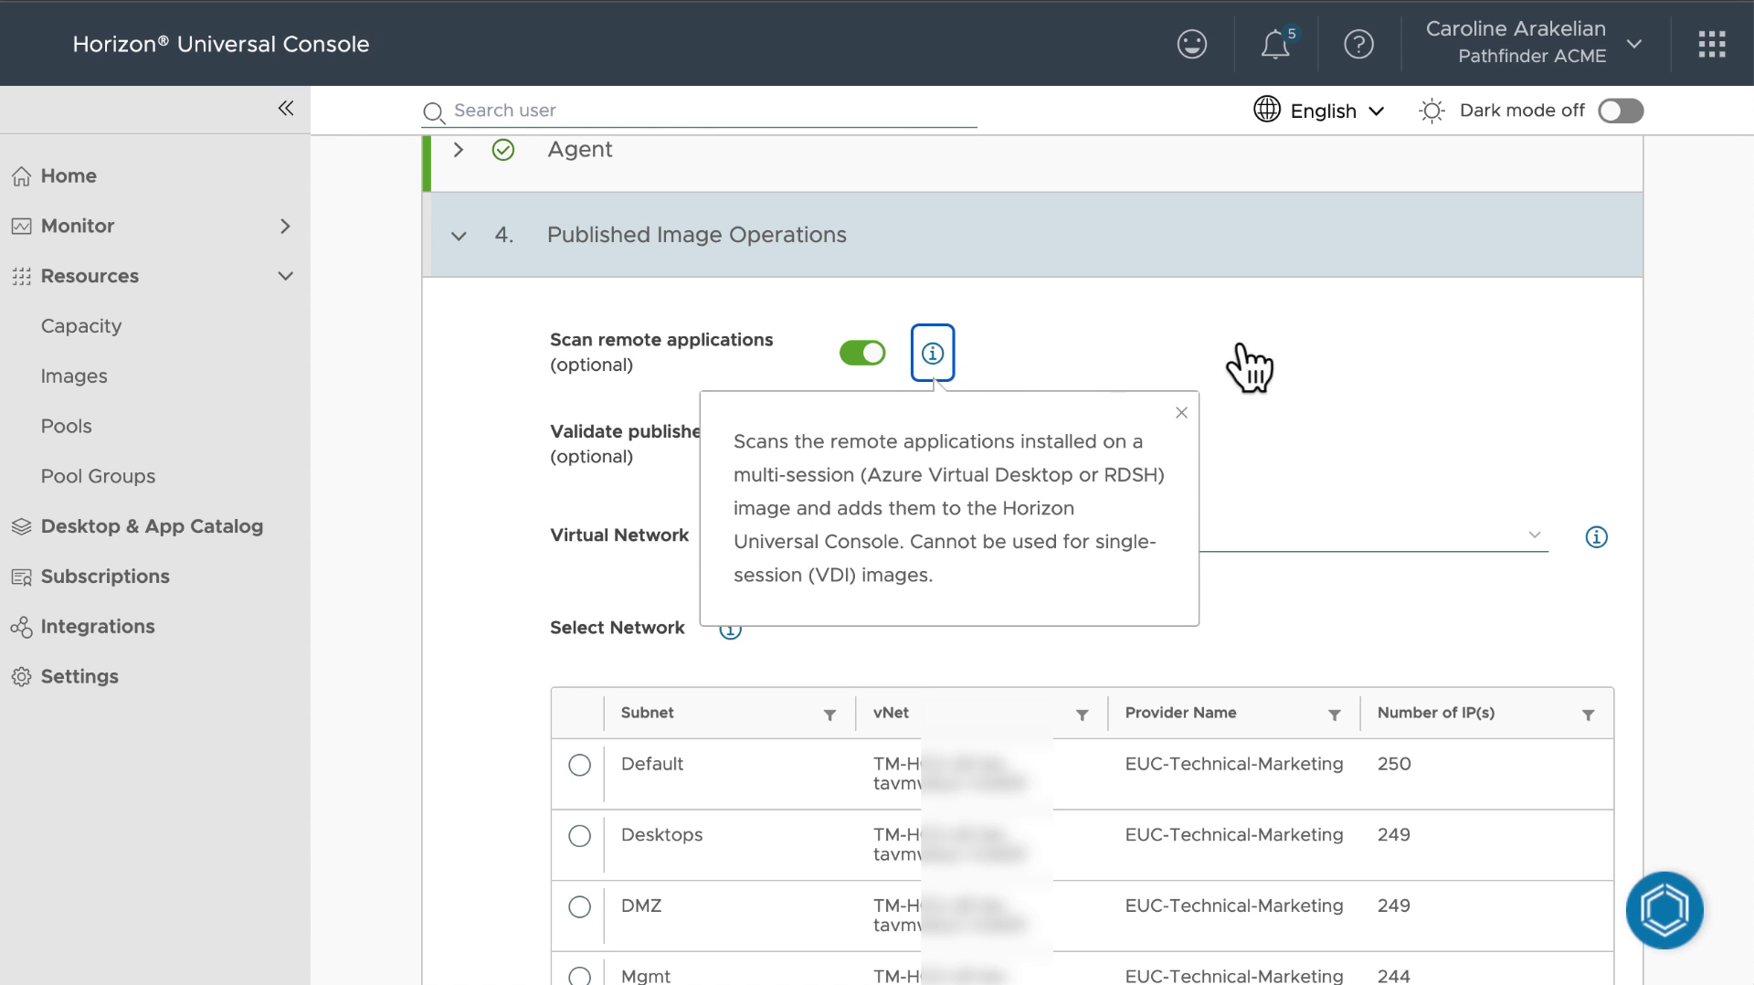
click(1316, 347)
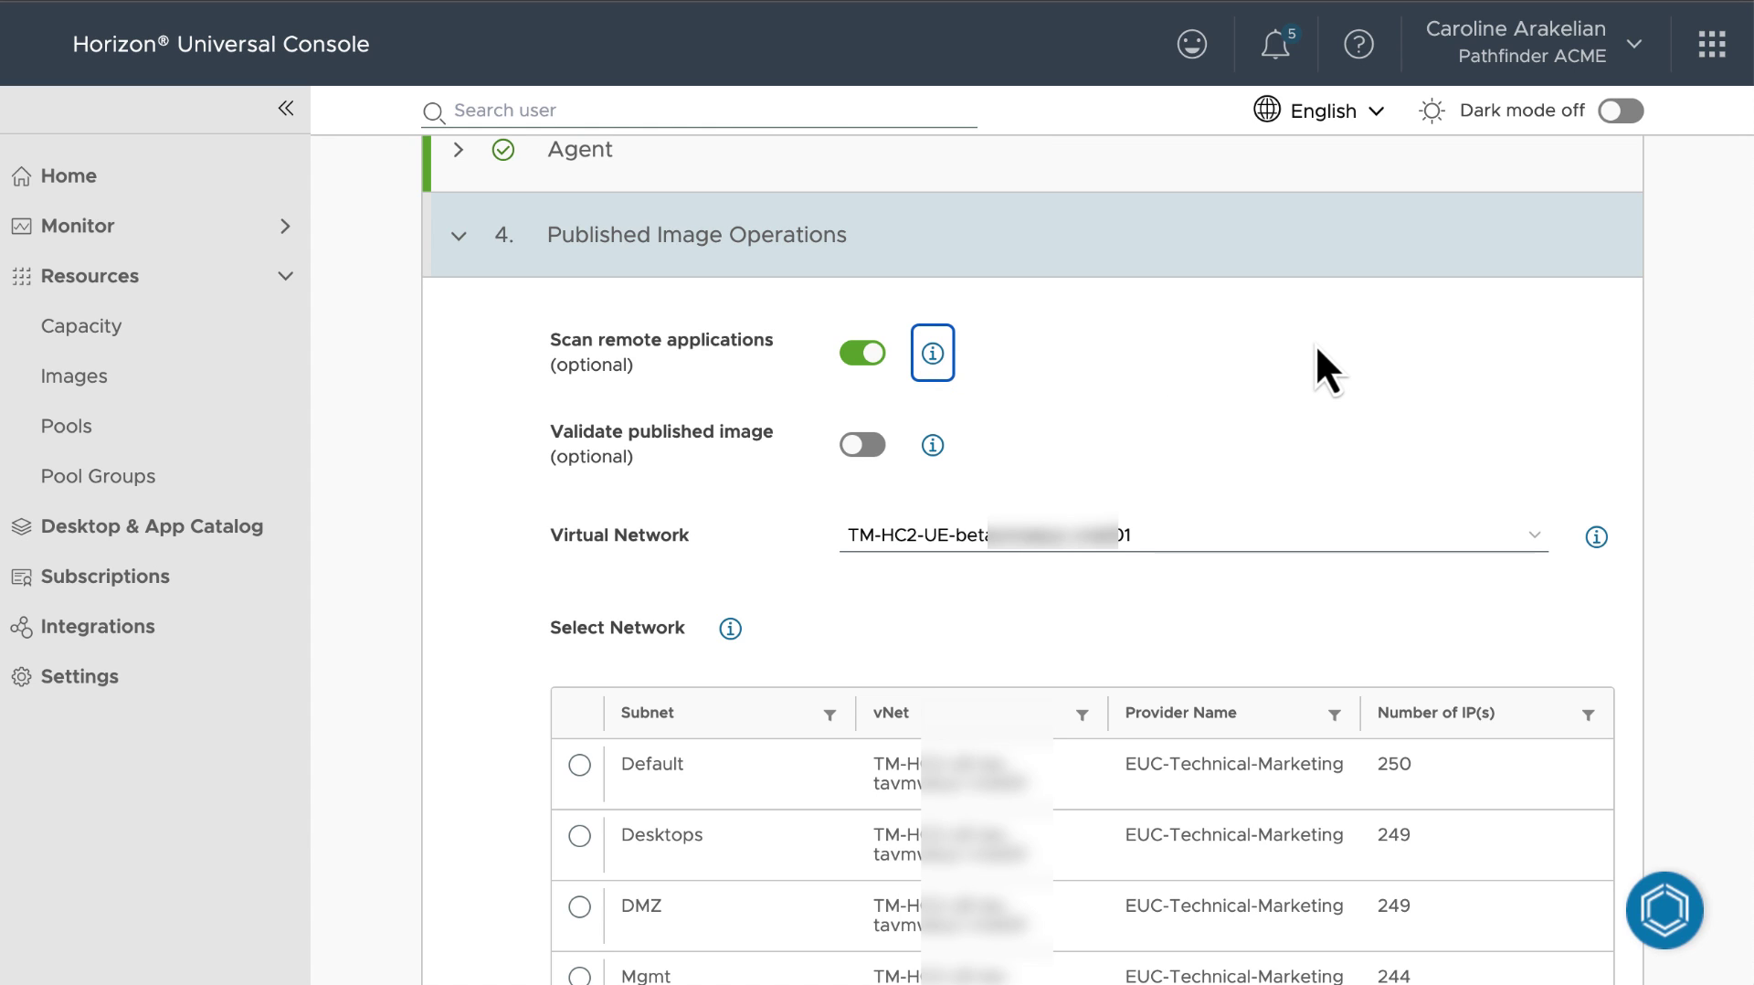
click(870, 447)
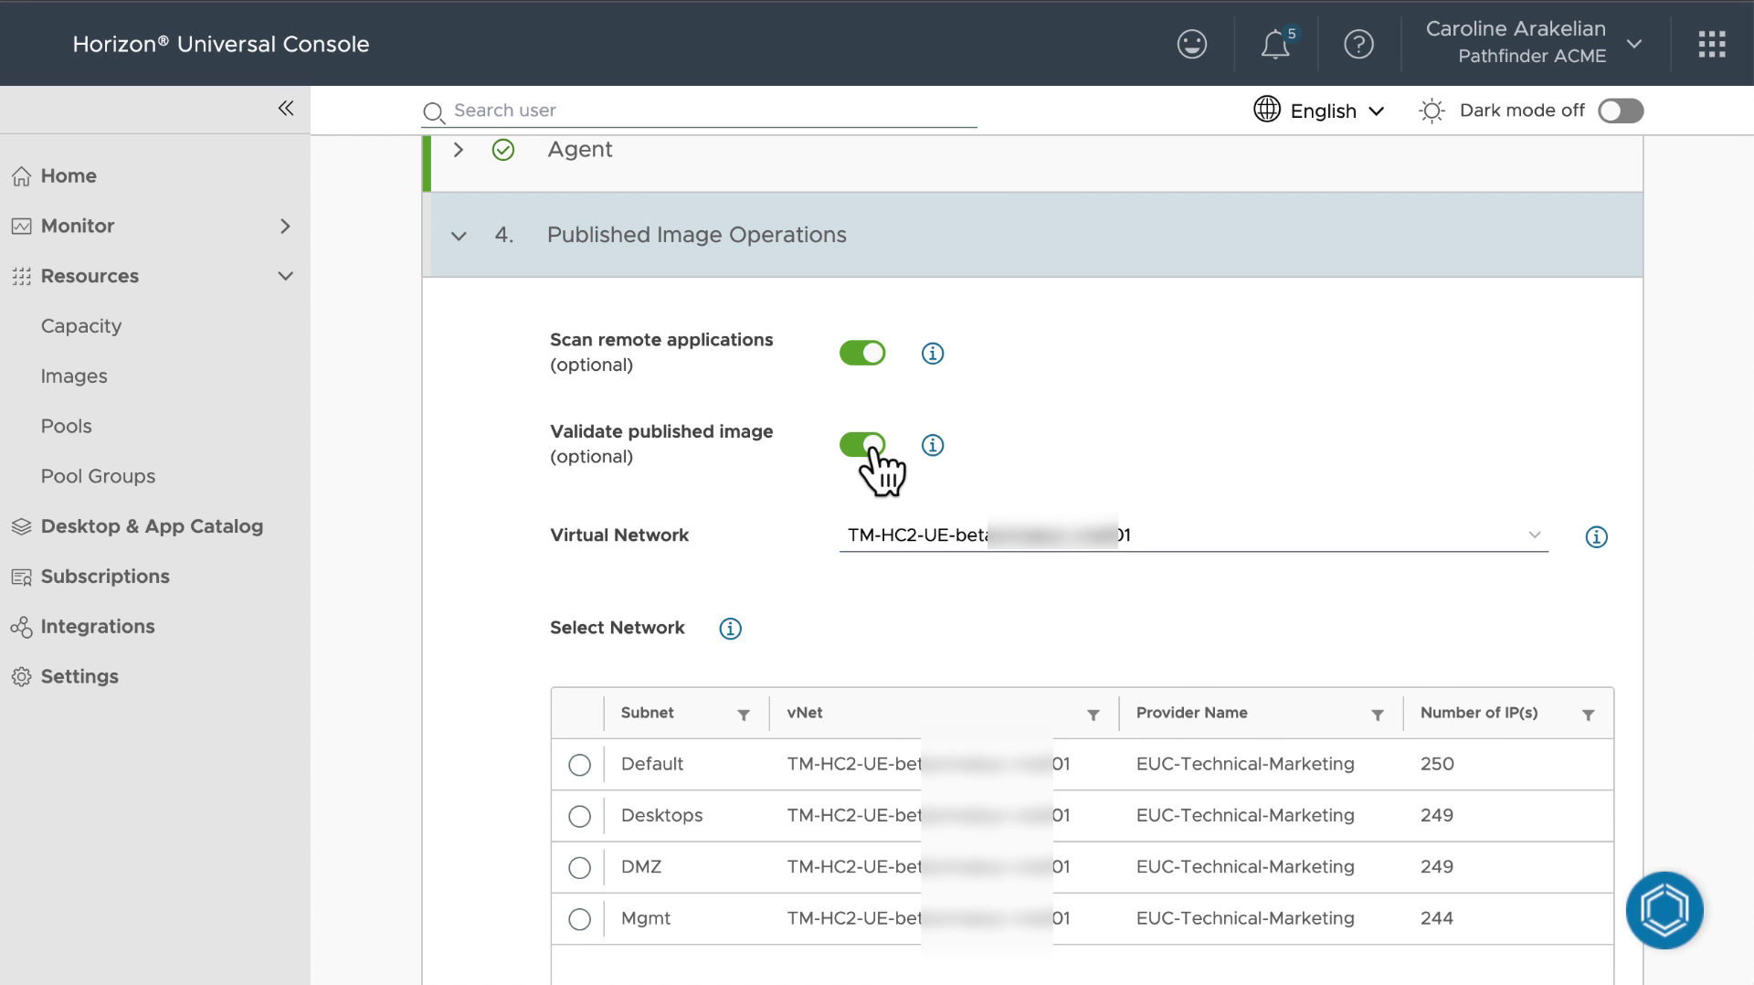
click(932, 446)
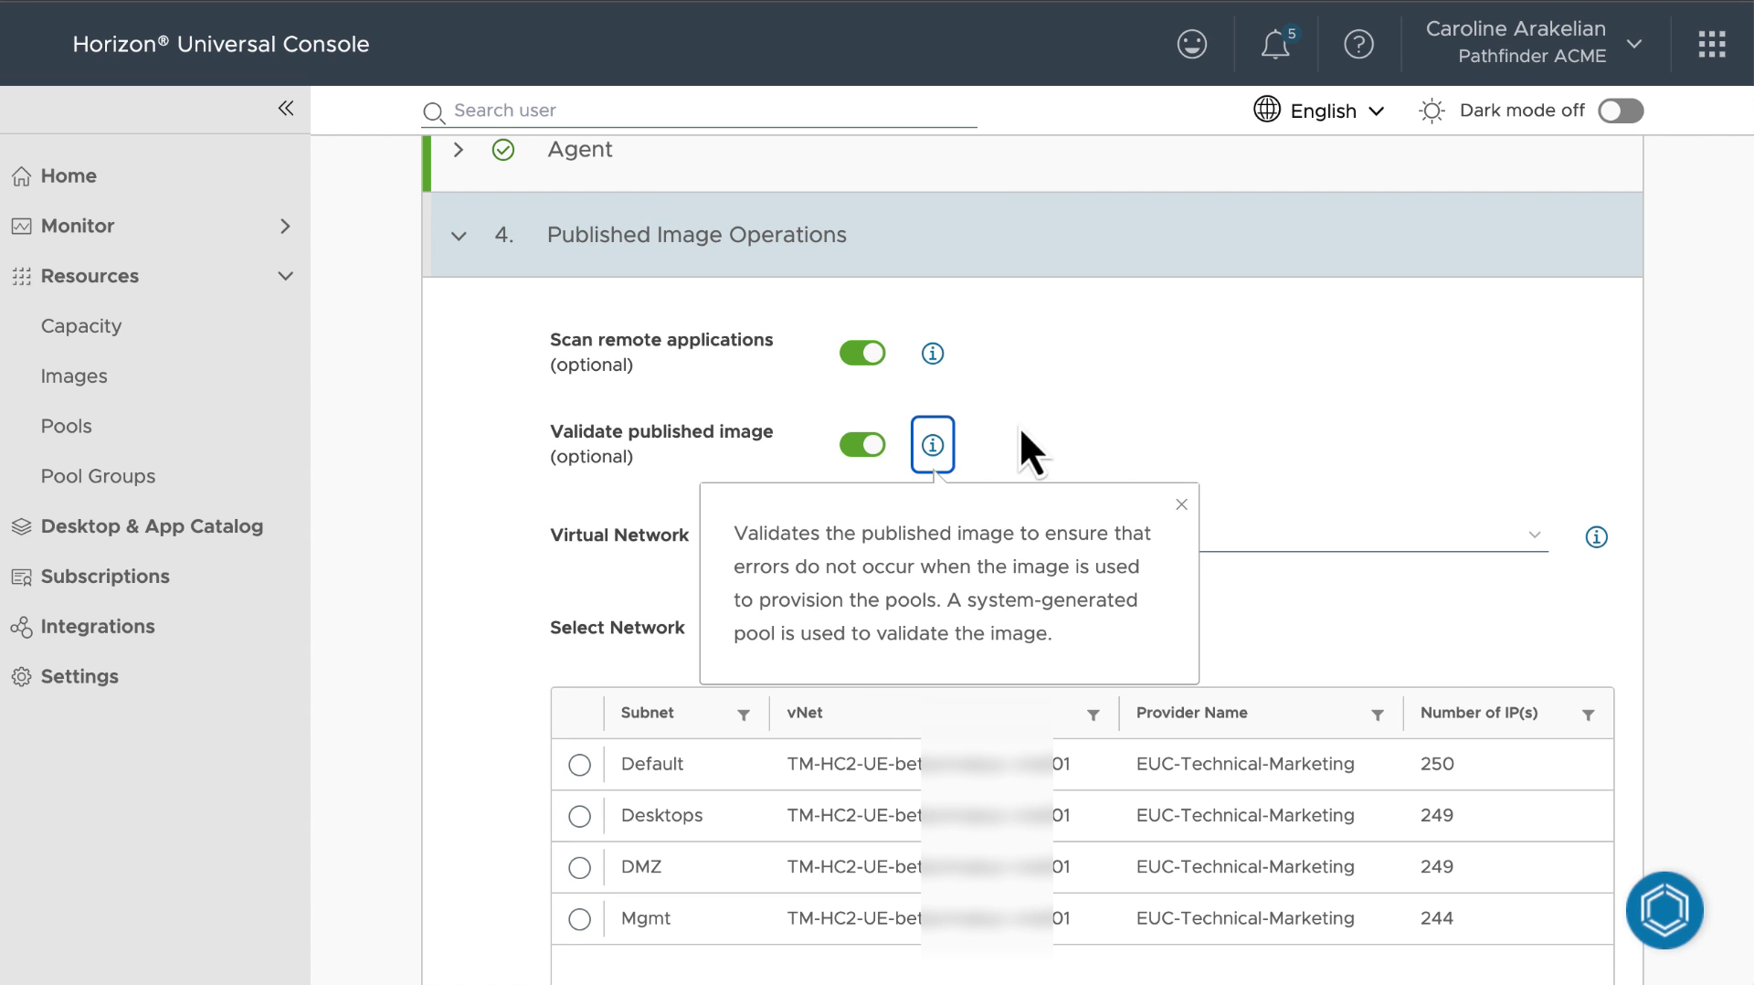
key(Escape)
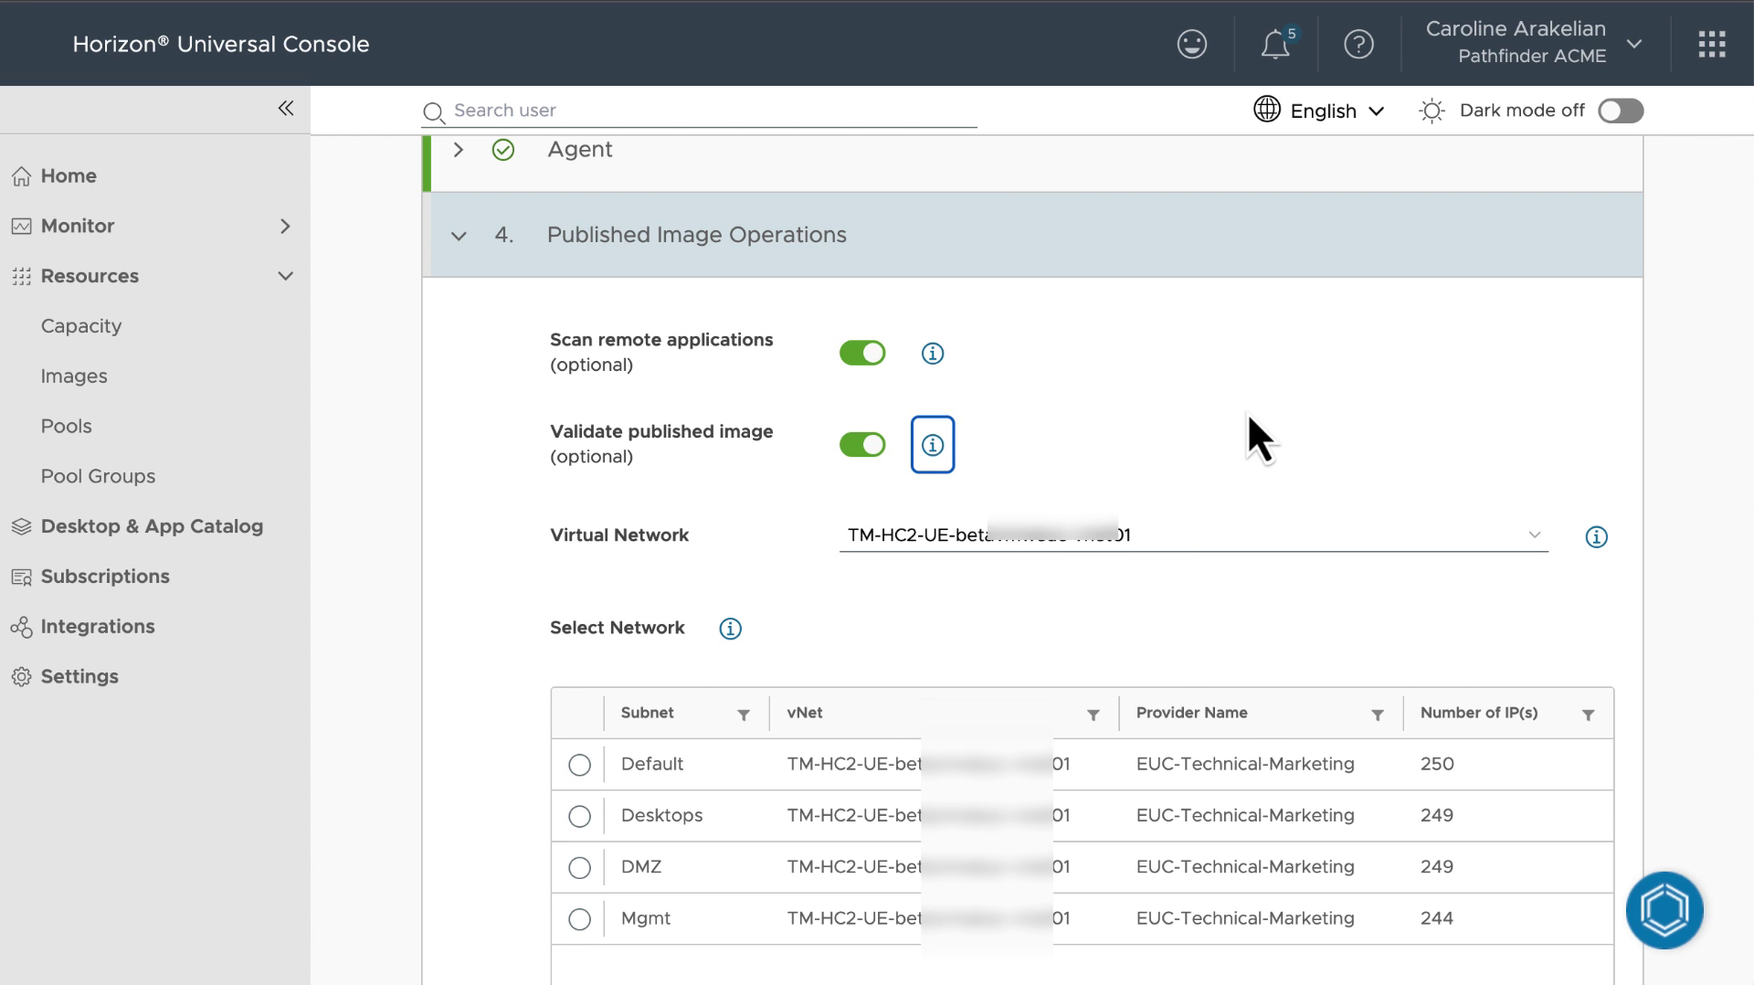
Select the Desktops subnet for the publishing network, publish the image and refresh the versions list
scroll(1249, 419, down, 3)
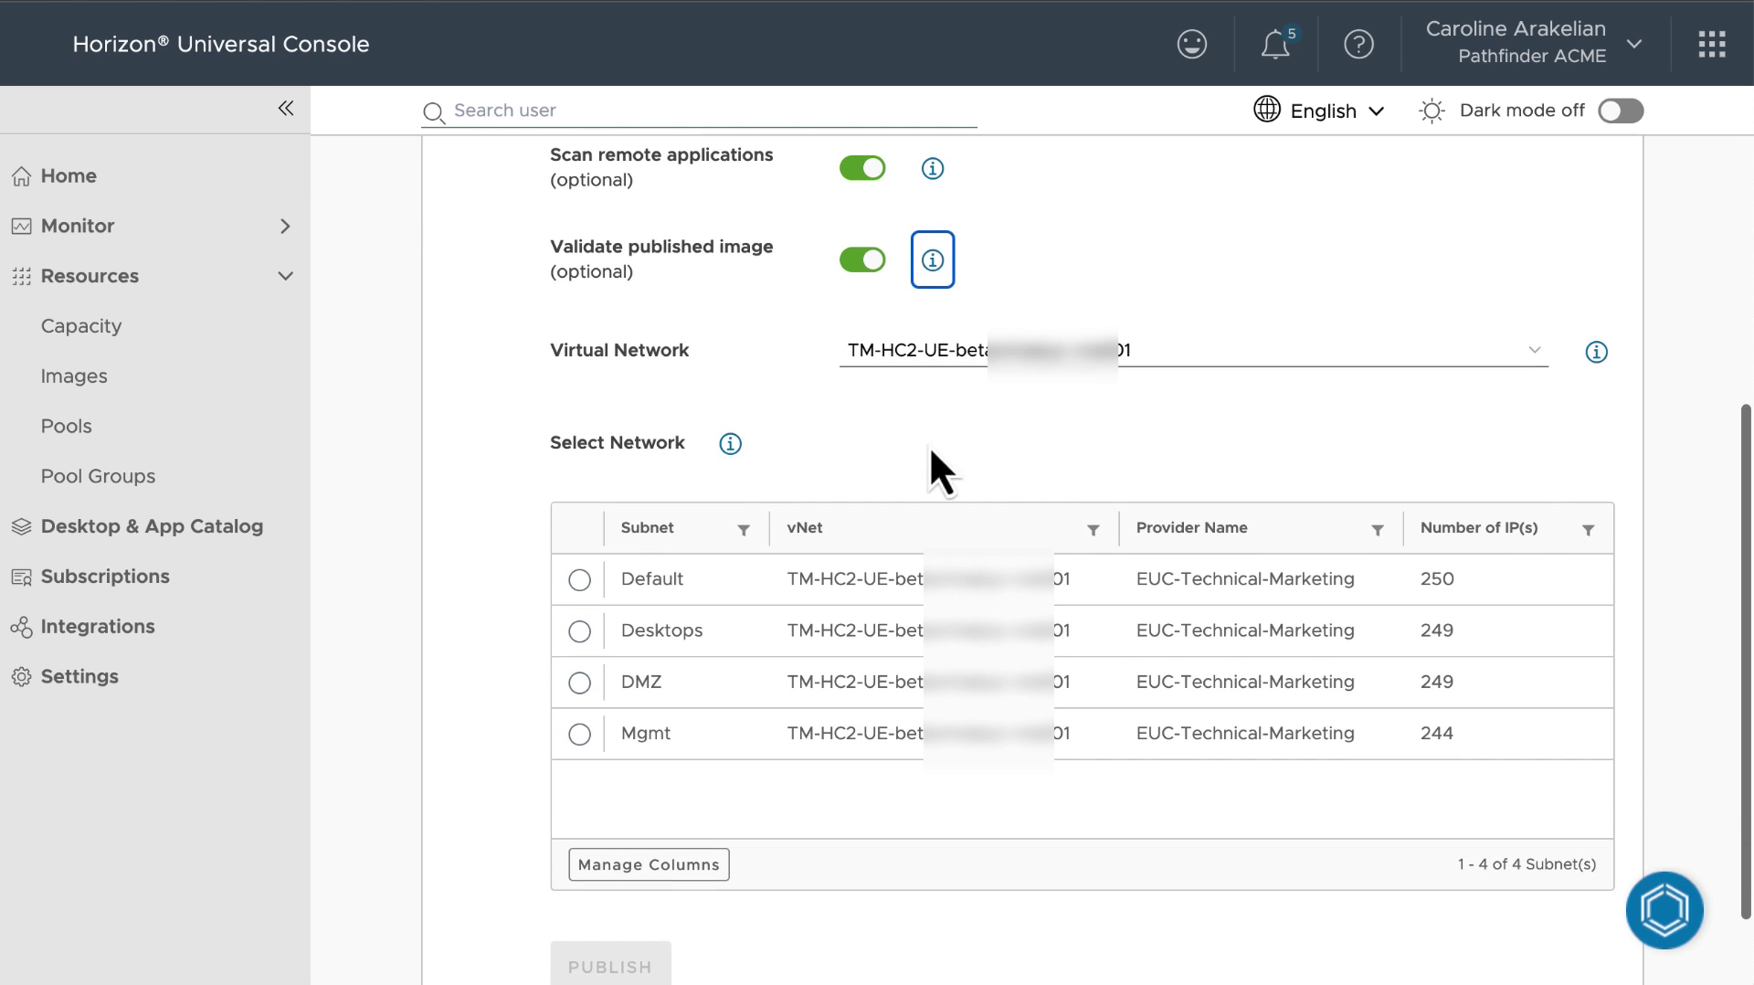
click(729, 443)
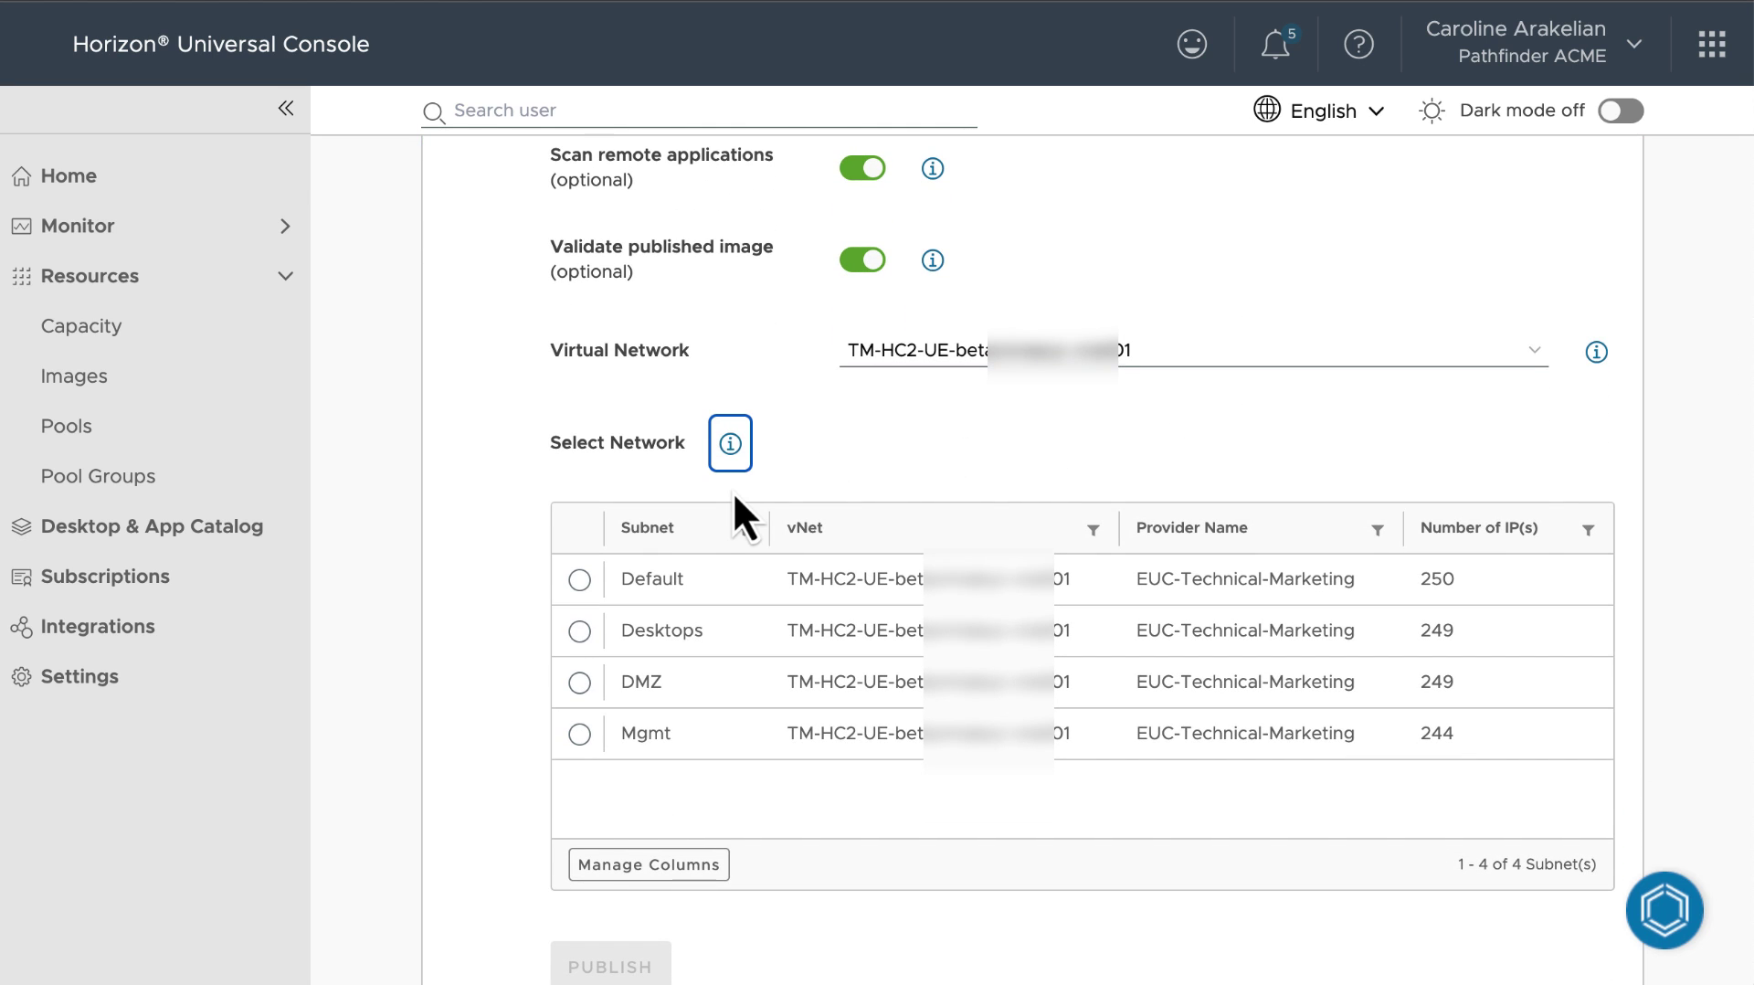
click(579, 632)
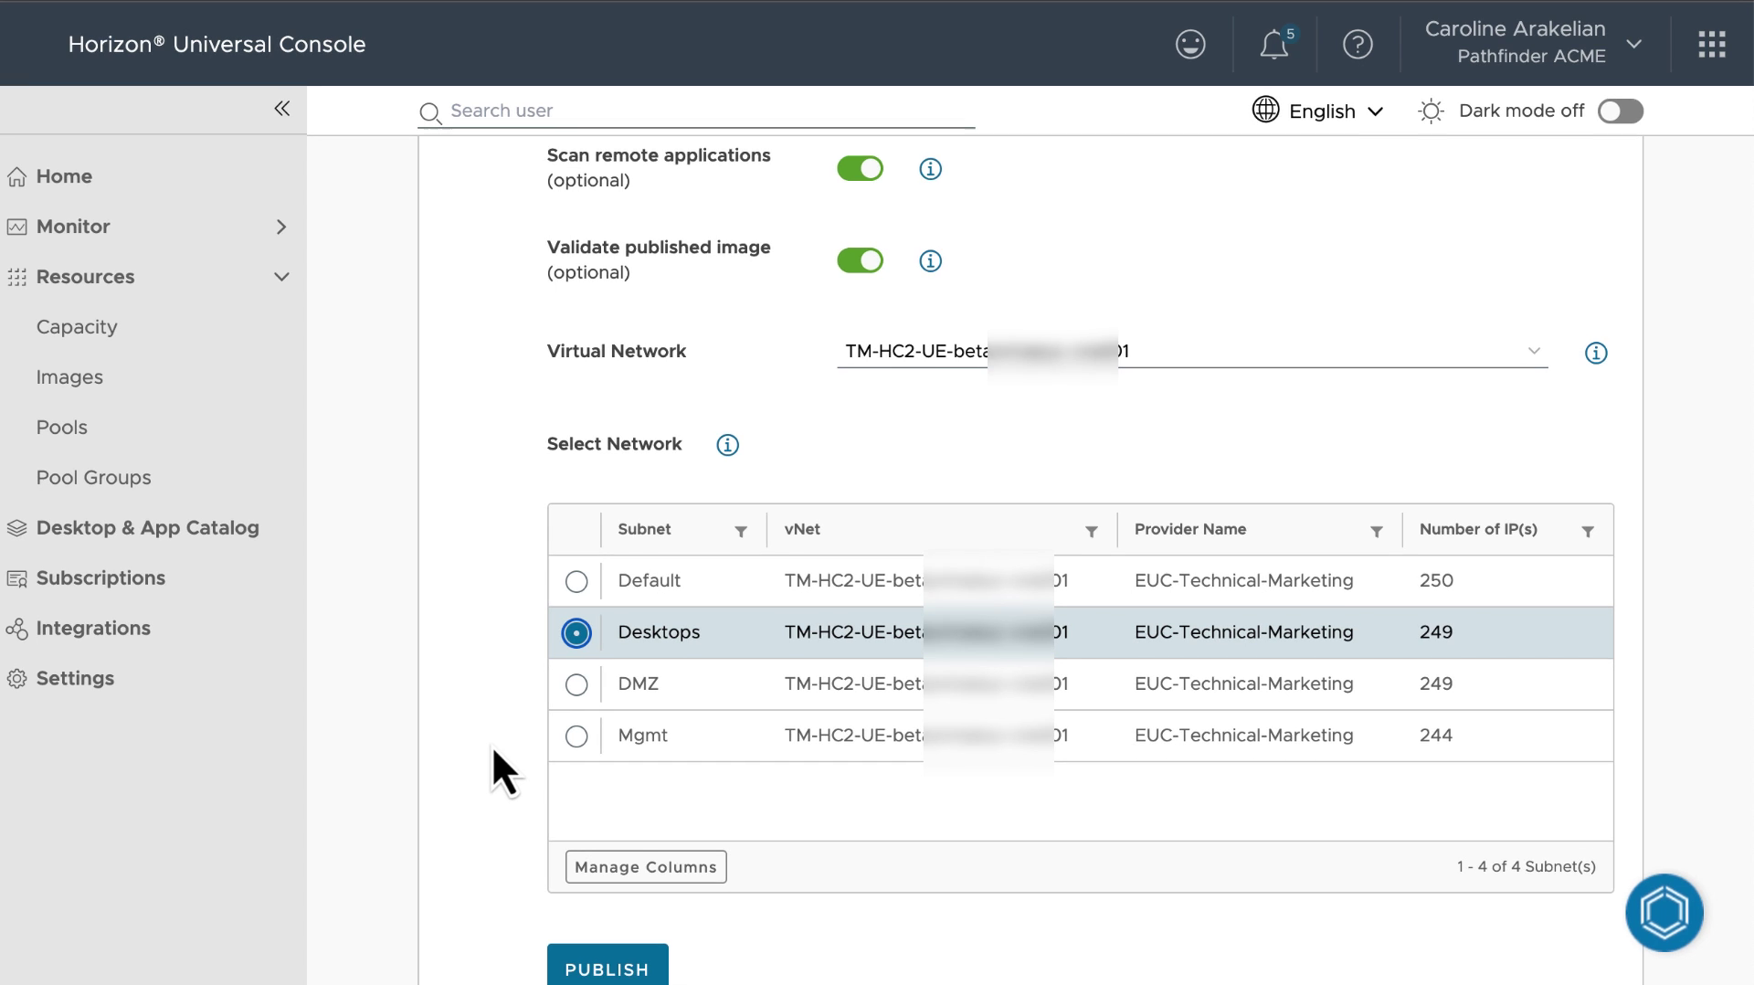
scroll(493, 744, down, 3)
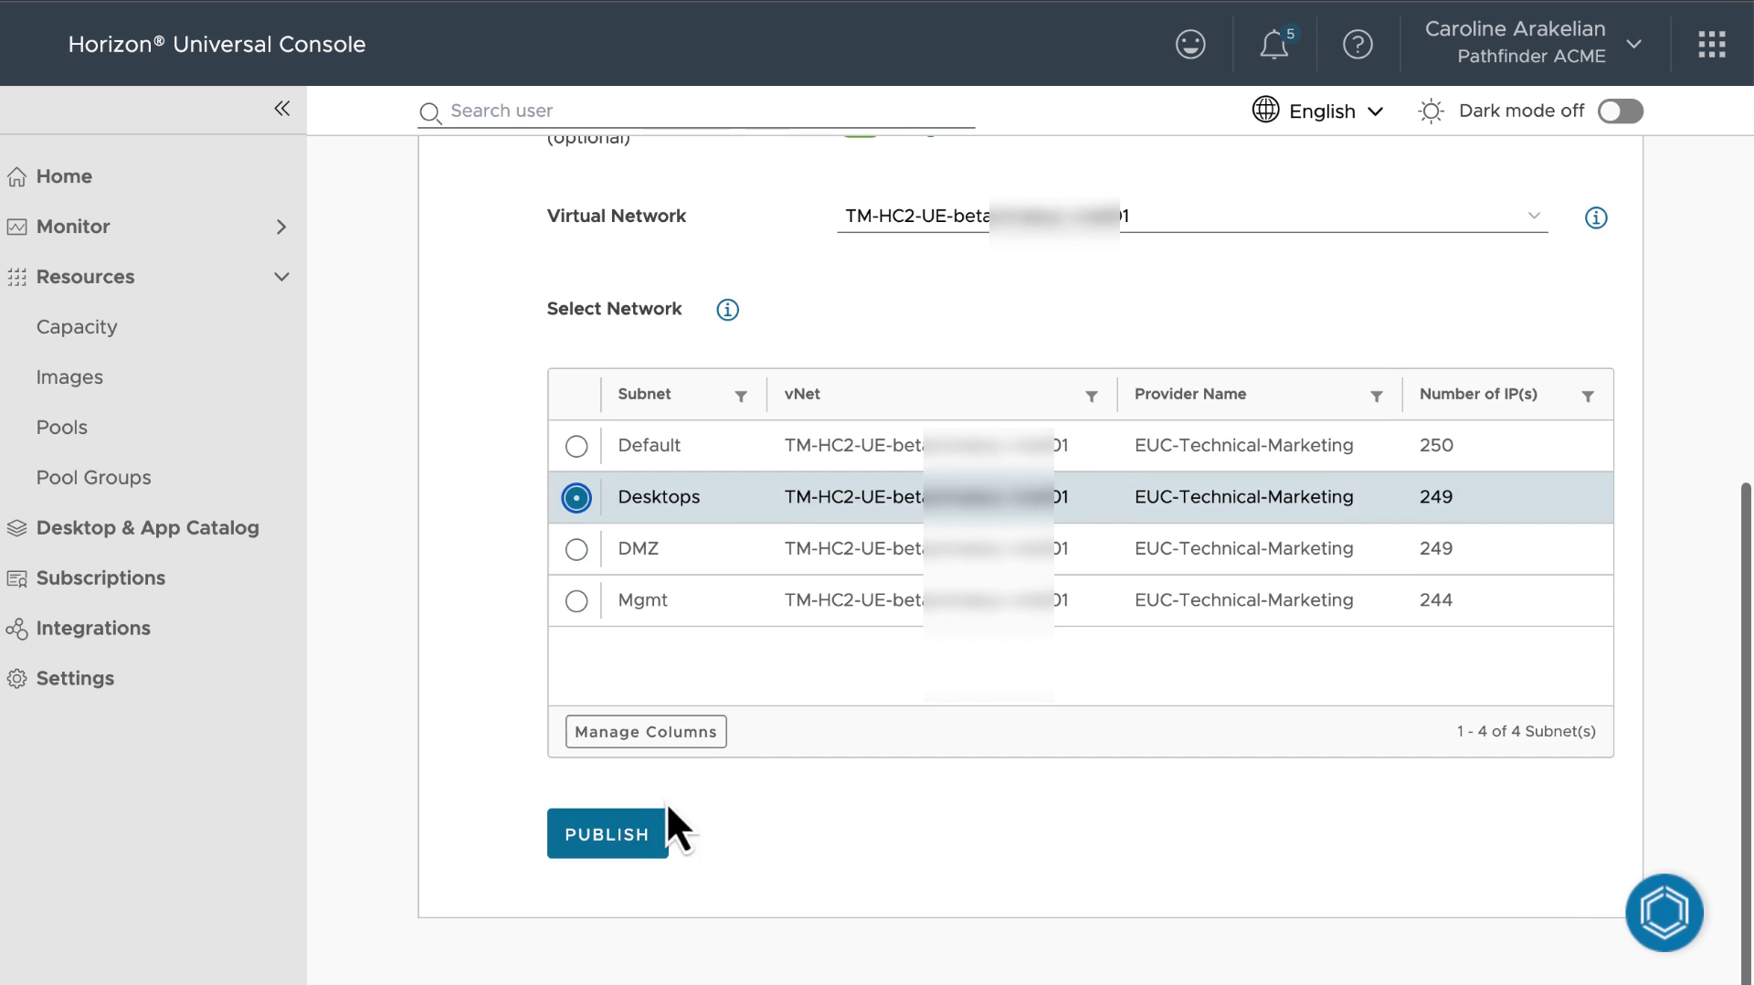
click(610, 831)
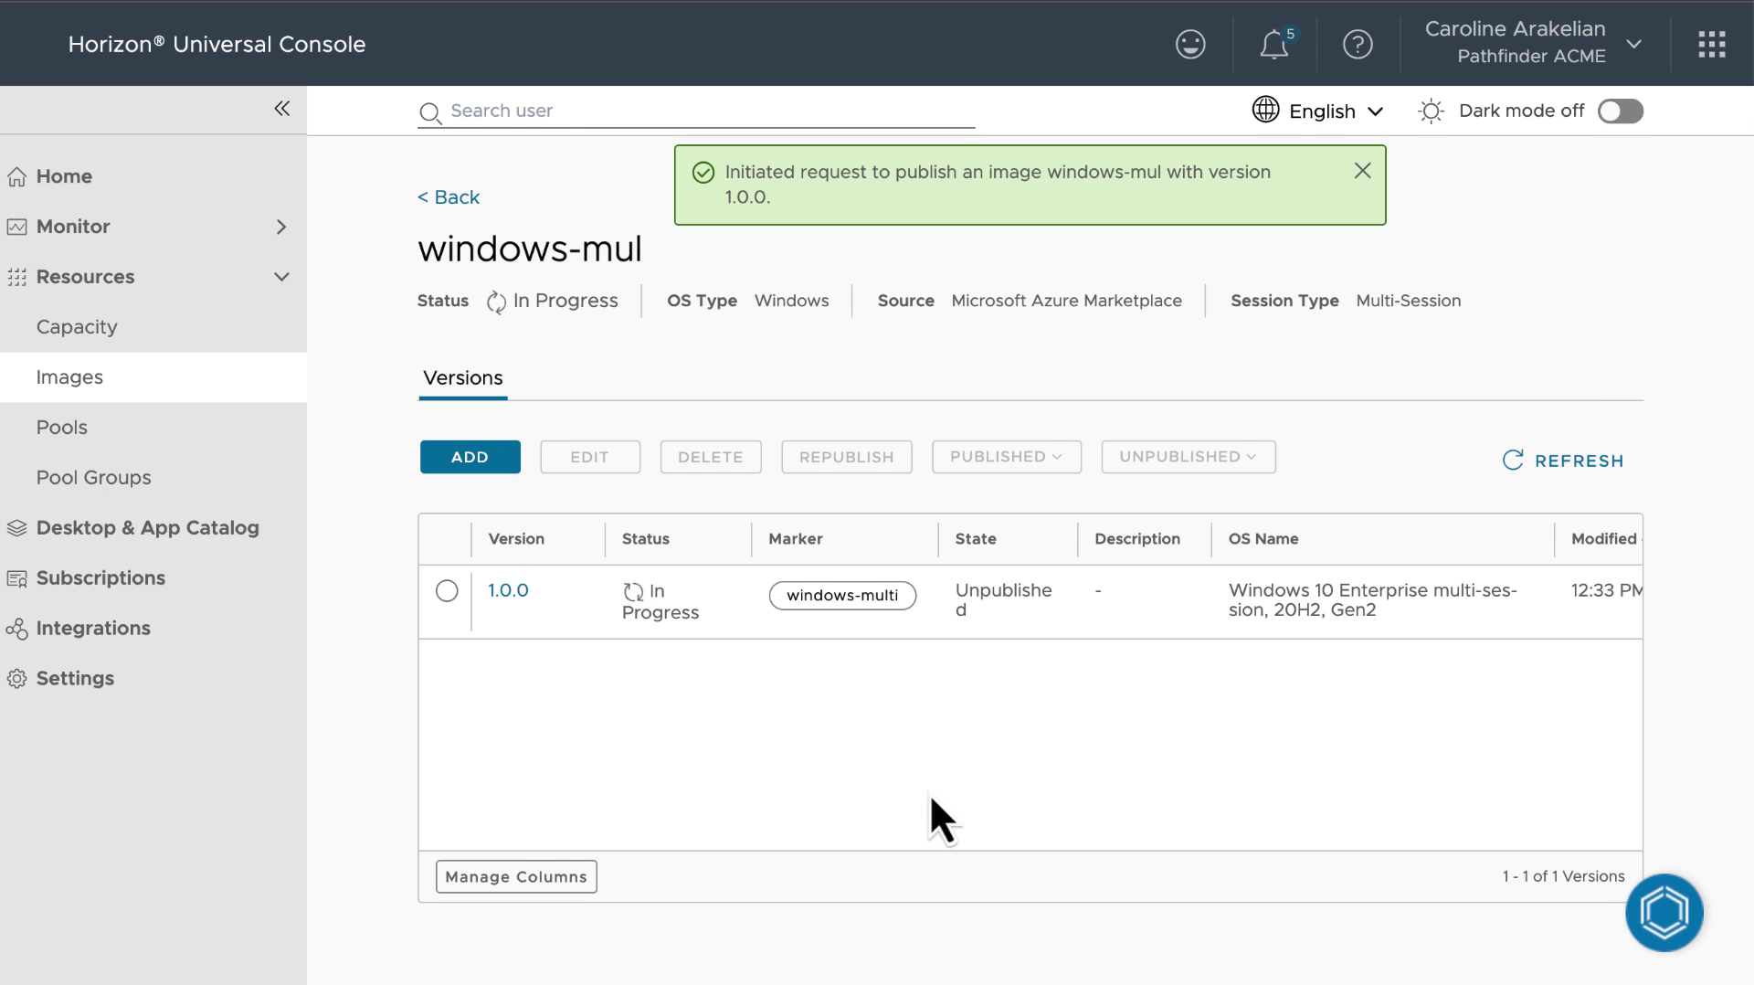
click(1558, 457)
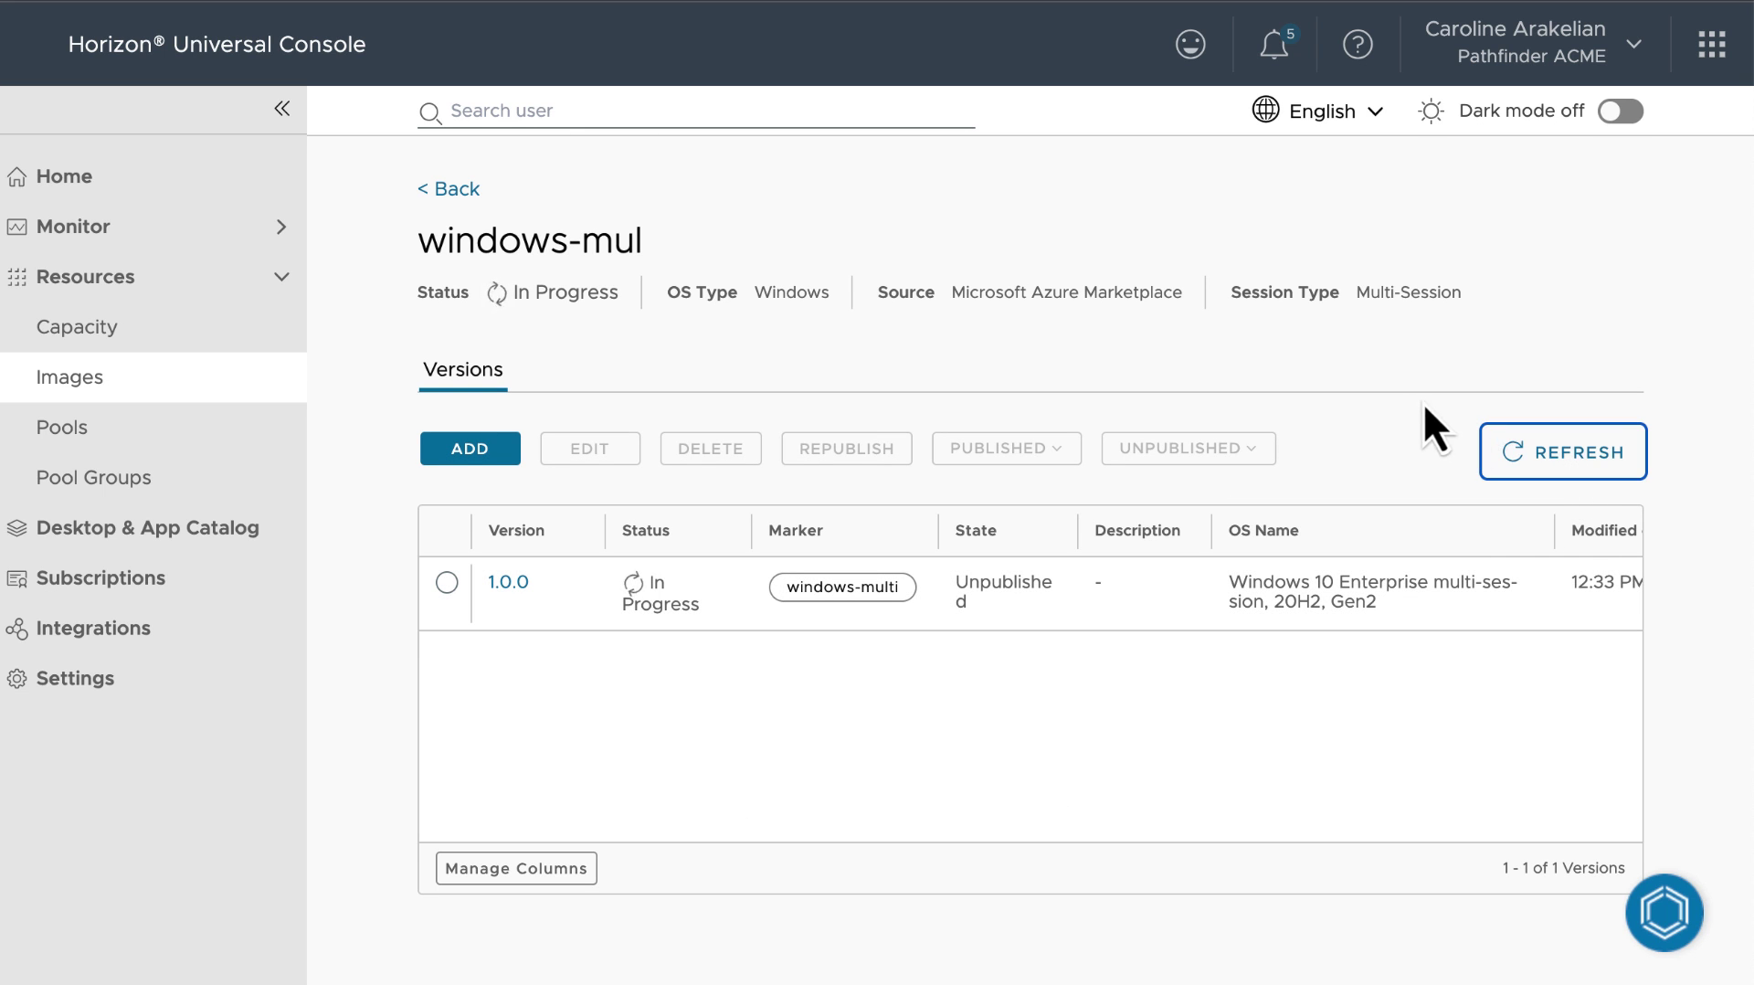
Open the admin activity logs and examine the details of the App scan, Add image and Publish image events
click(283, 236)
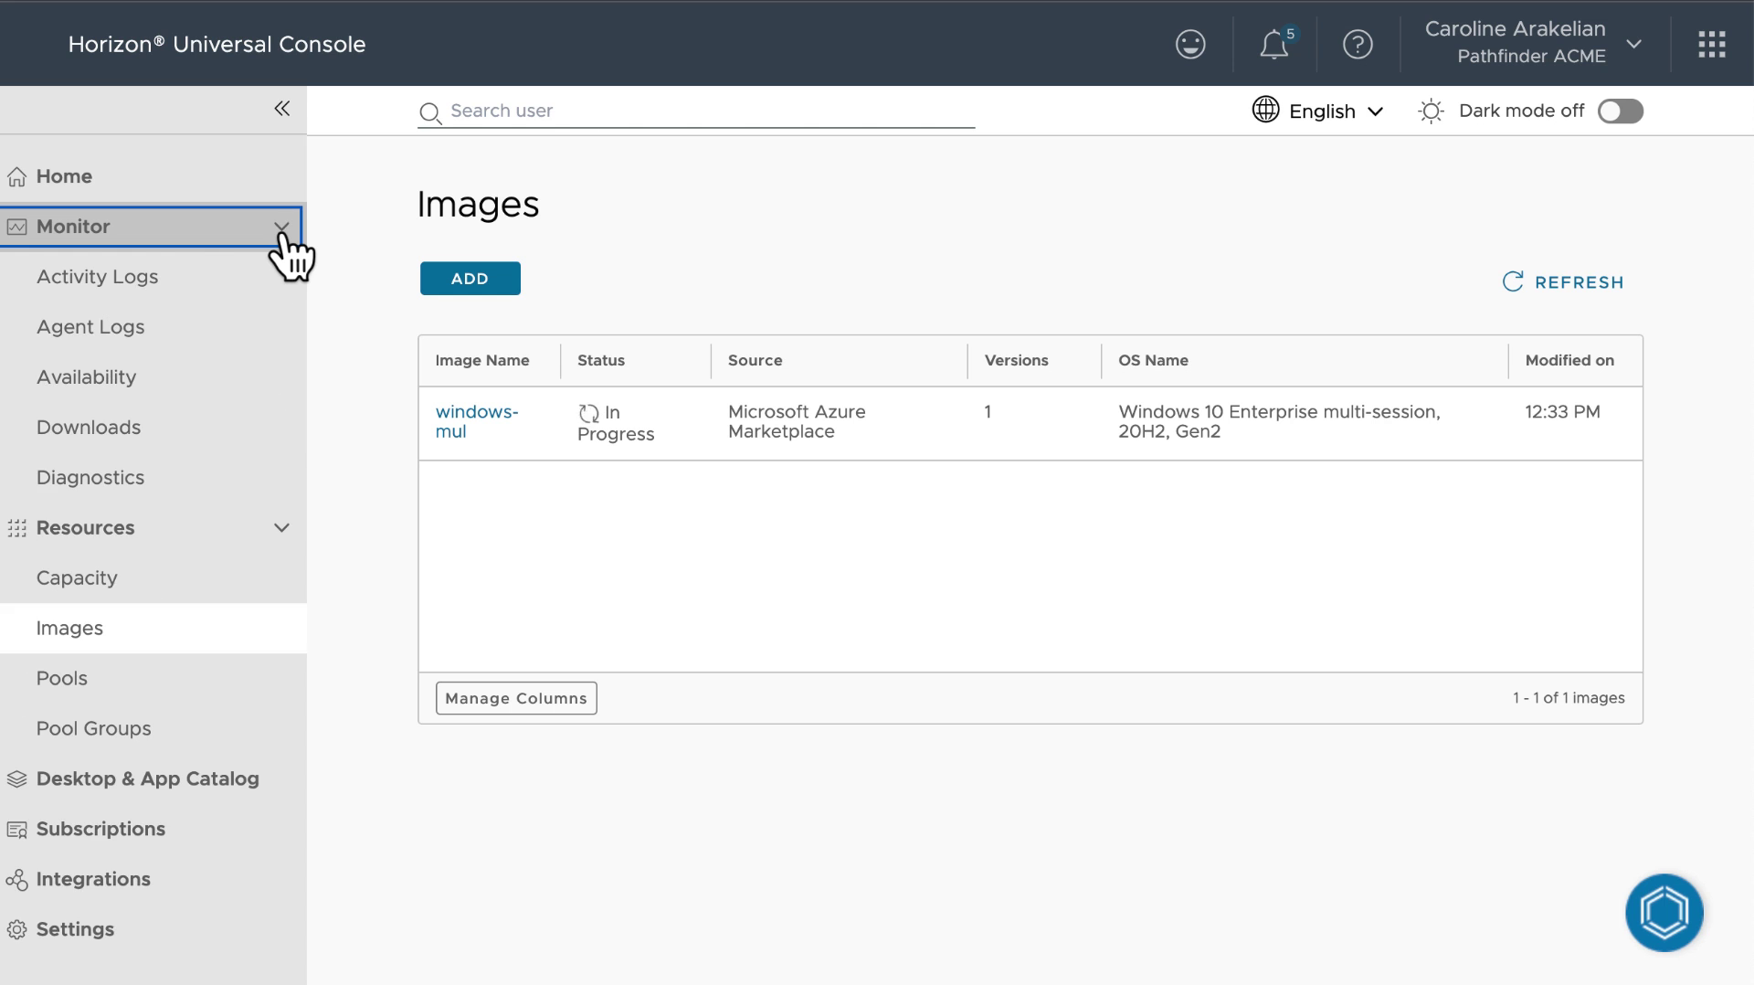
click(142, 294)
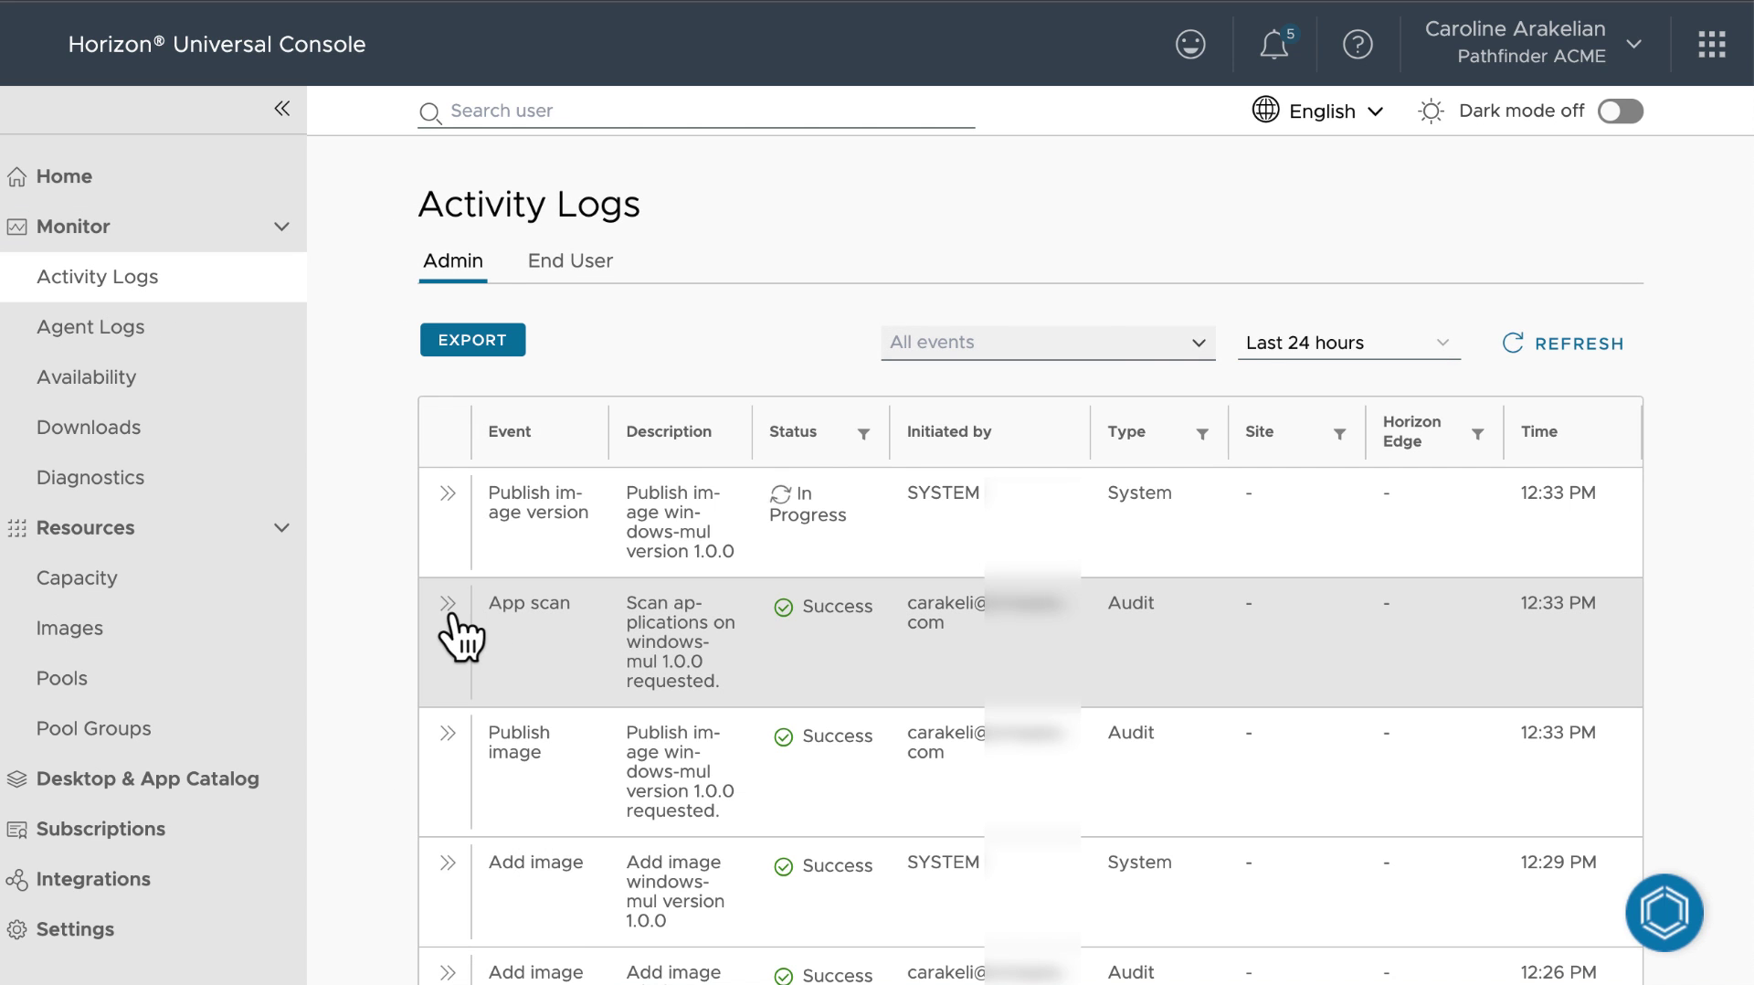
click(451, 612)
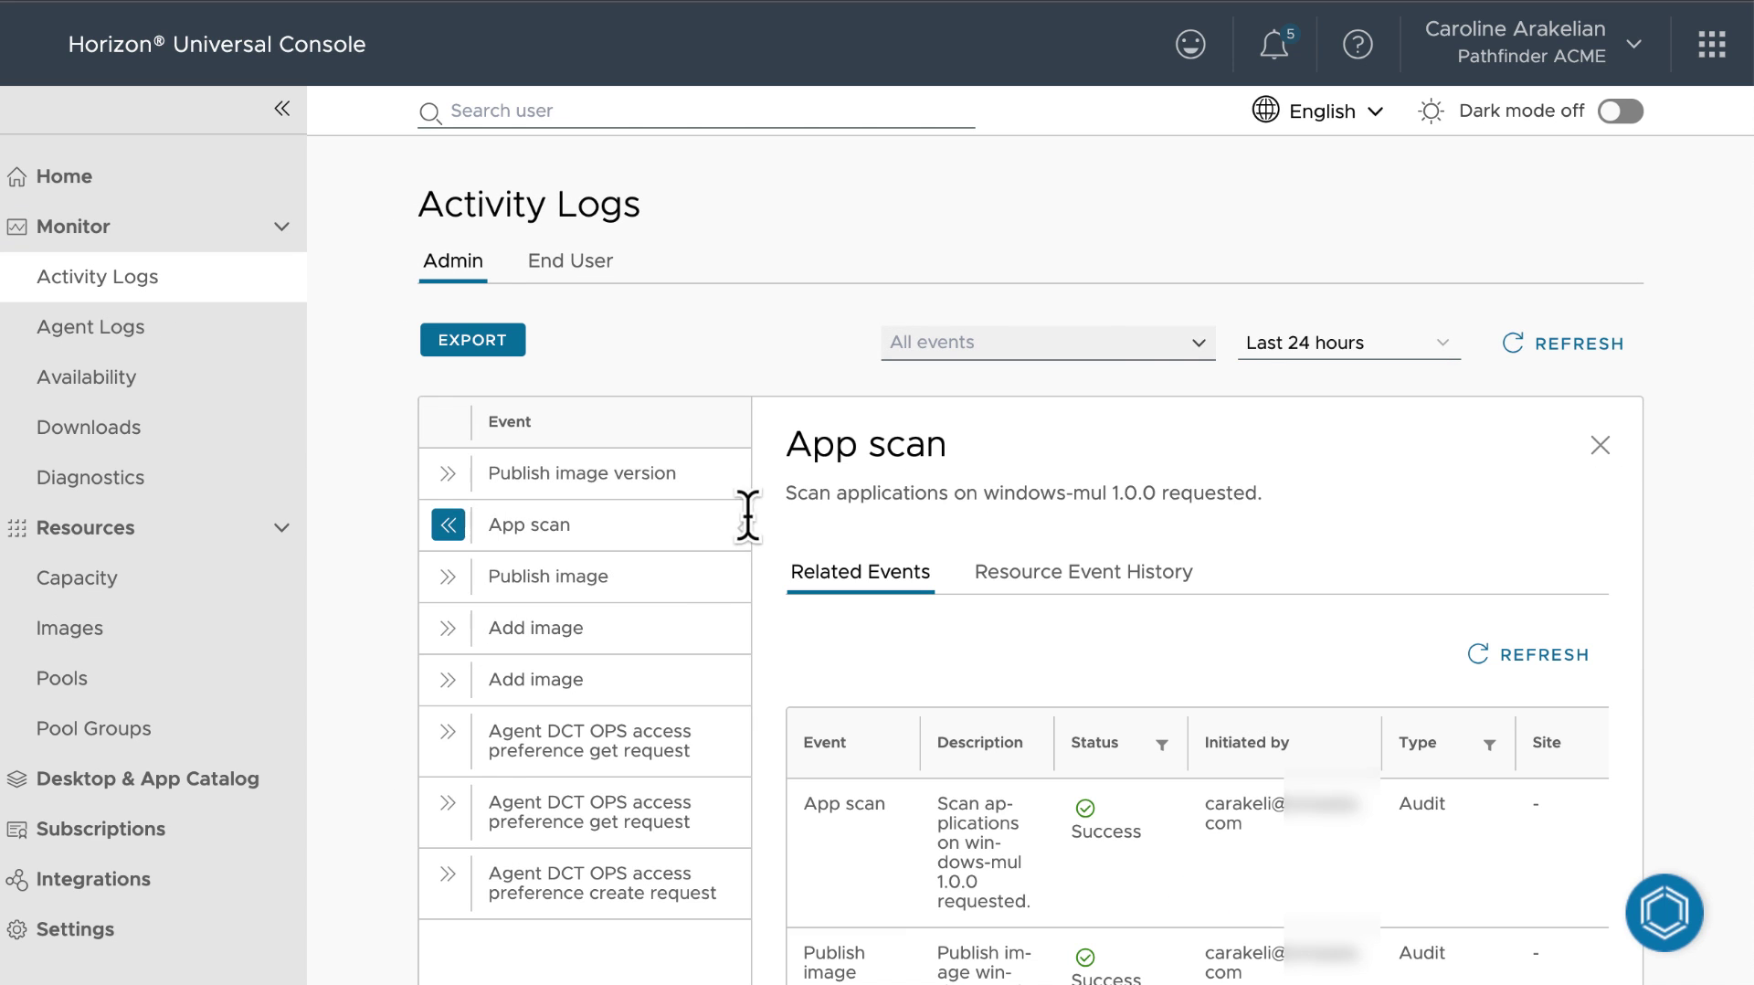
click(448, 678)
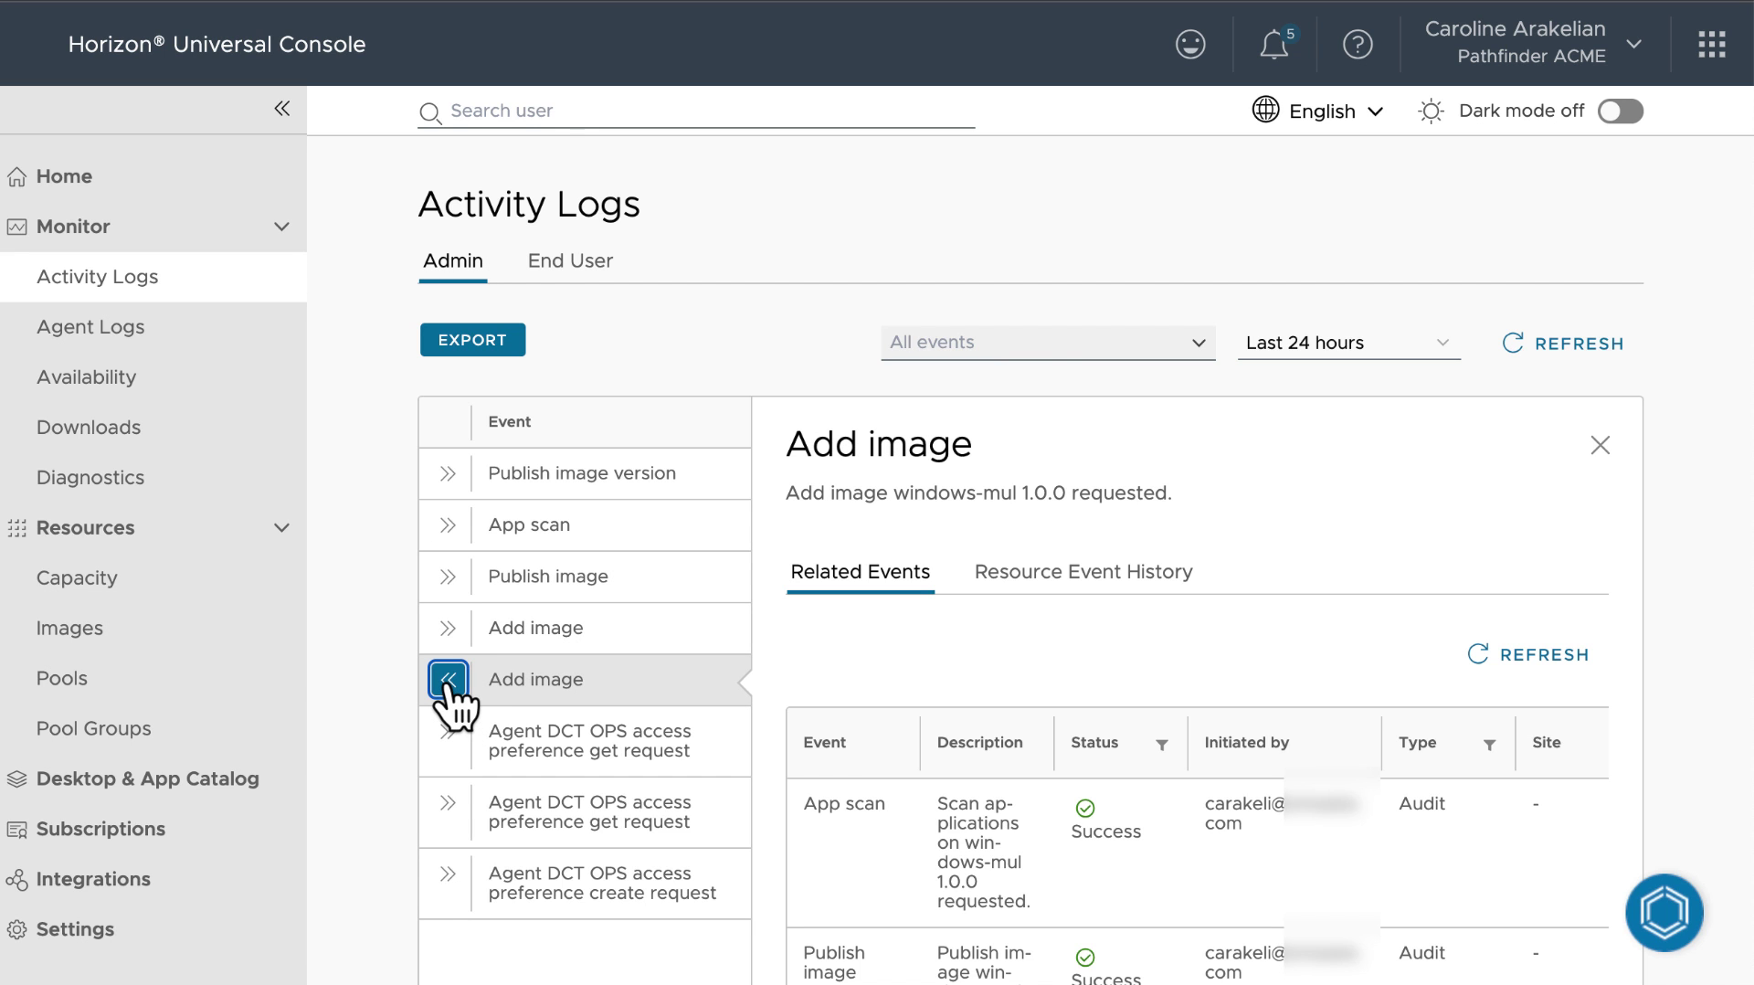
click(447, 626)
click(448, 578)
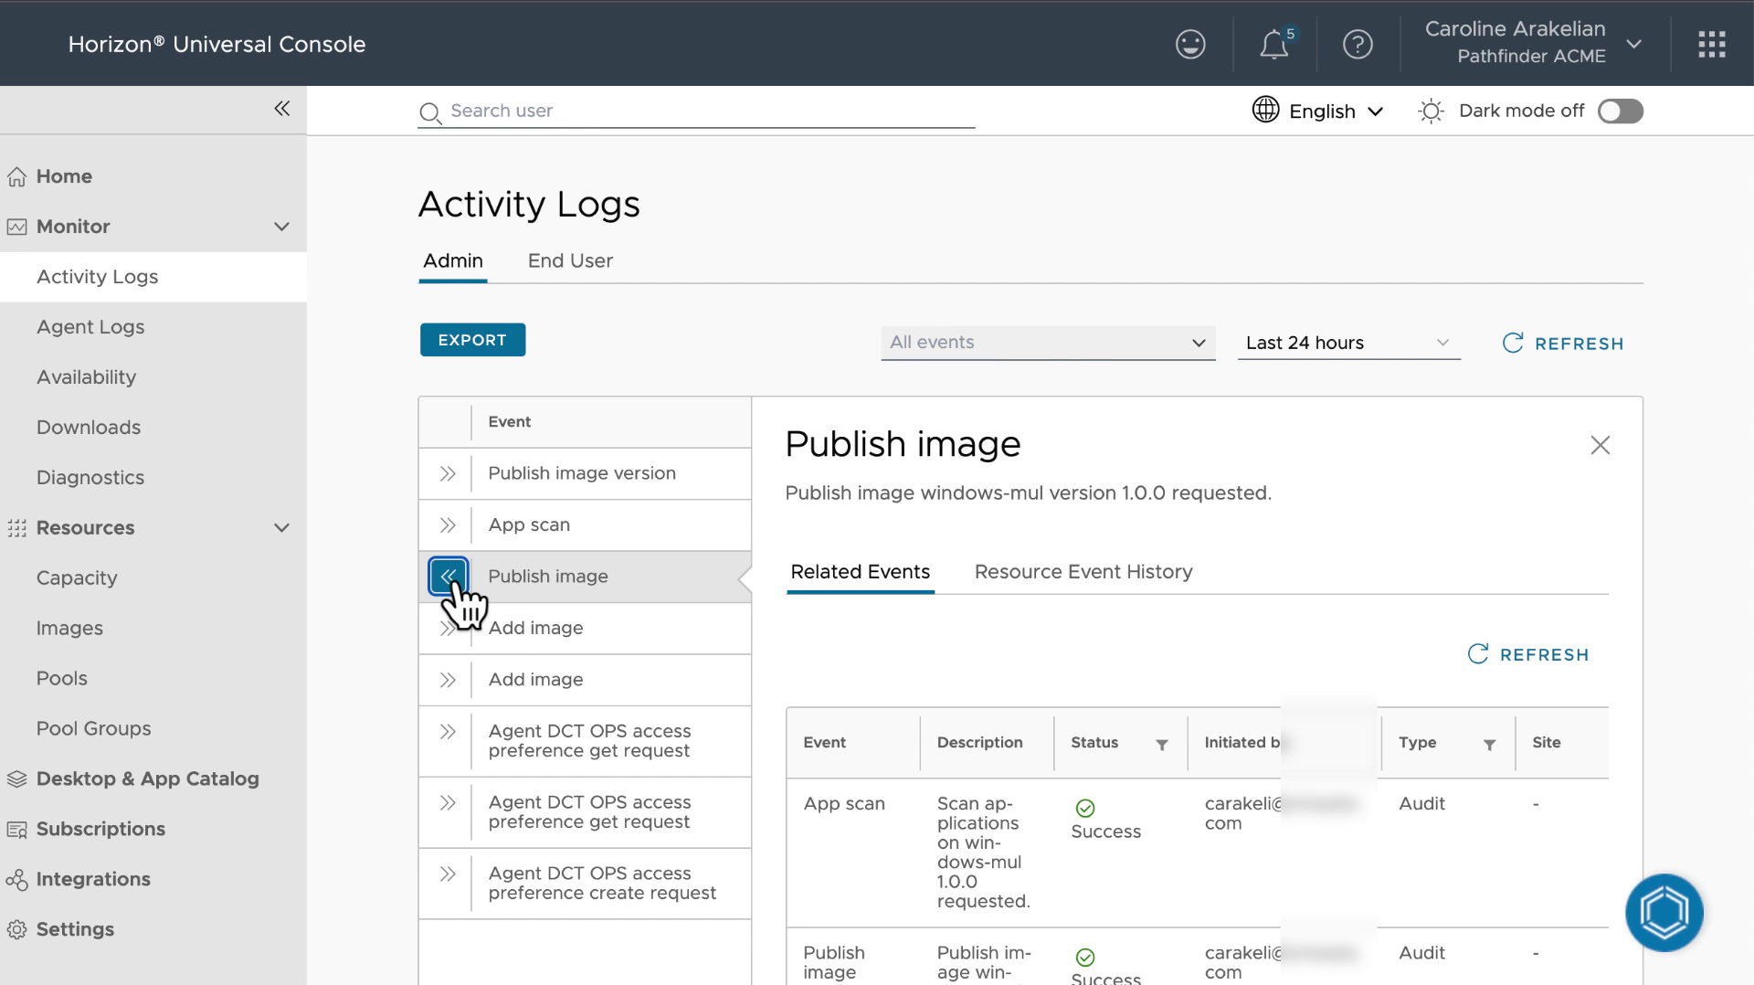
scroll(896, 796, down, 1)
scroll(896, 797, down, 2)
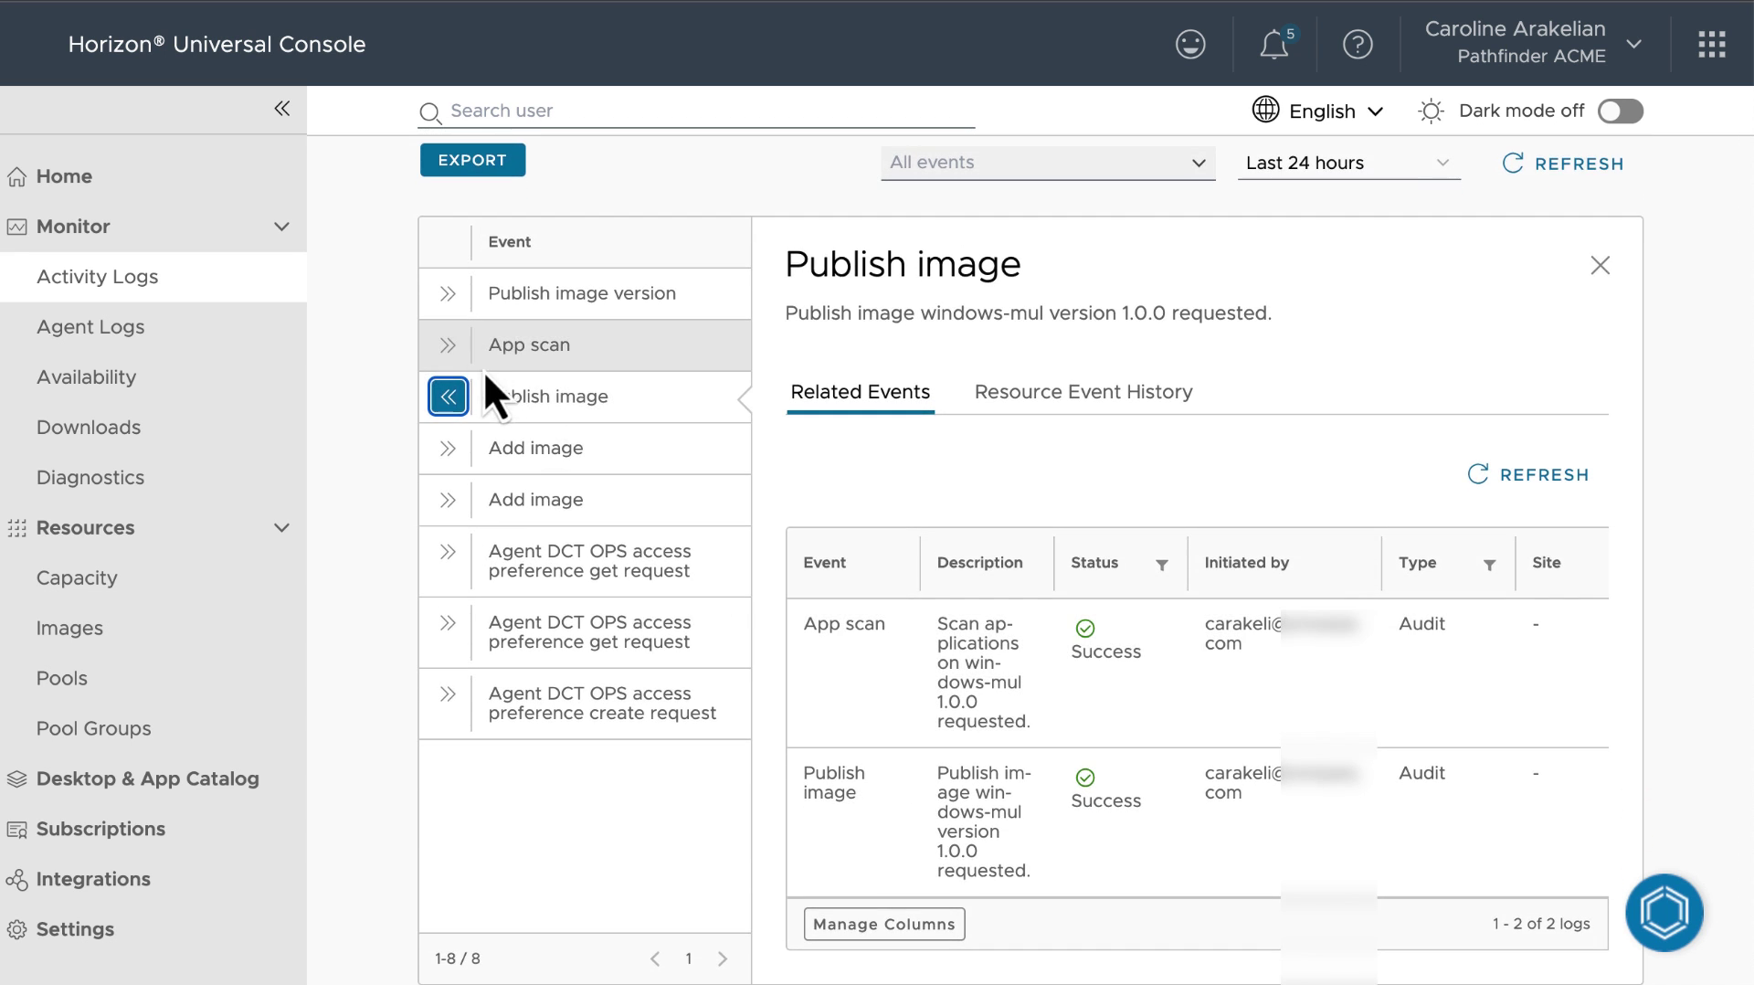
Open the Publish image version event for windows-mul 1.0.0, examine its subtasks and refresh them
click(449, 347)
click(447, 294)
scroll(1129, 863, down, 2)
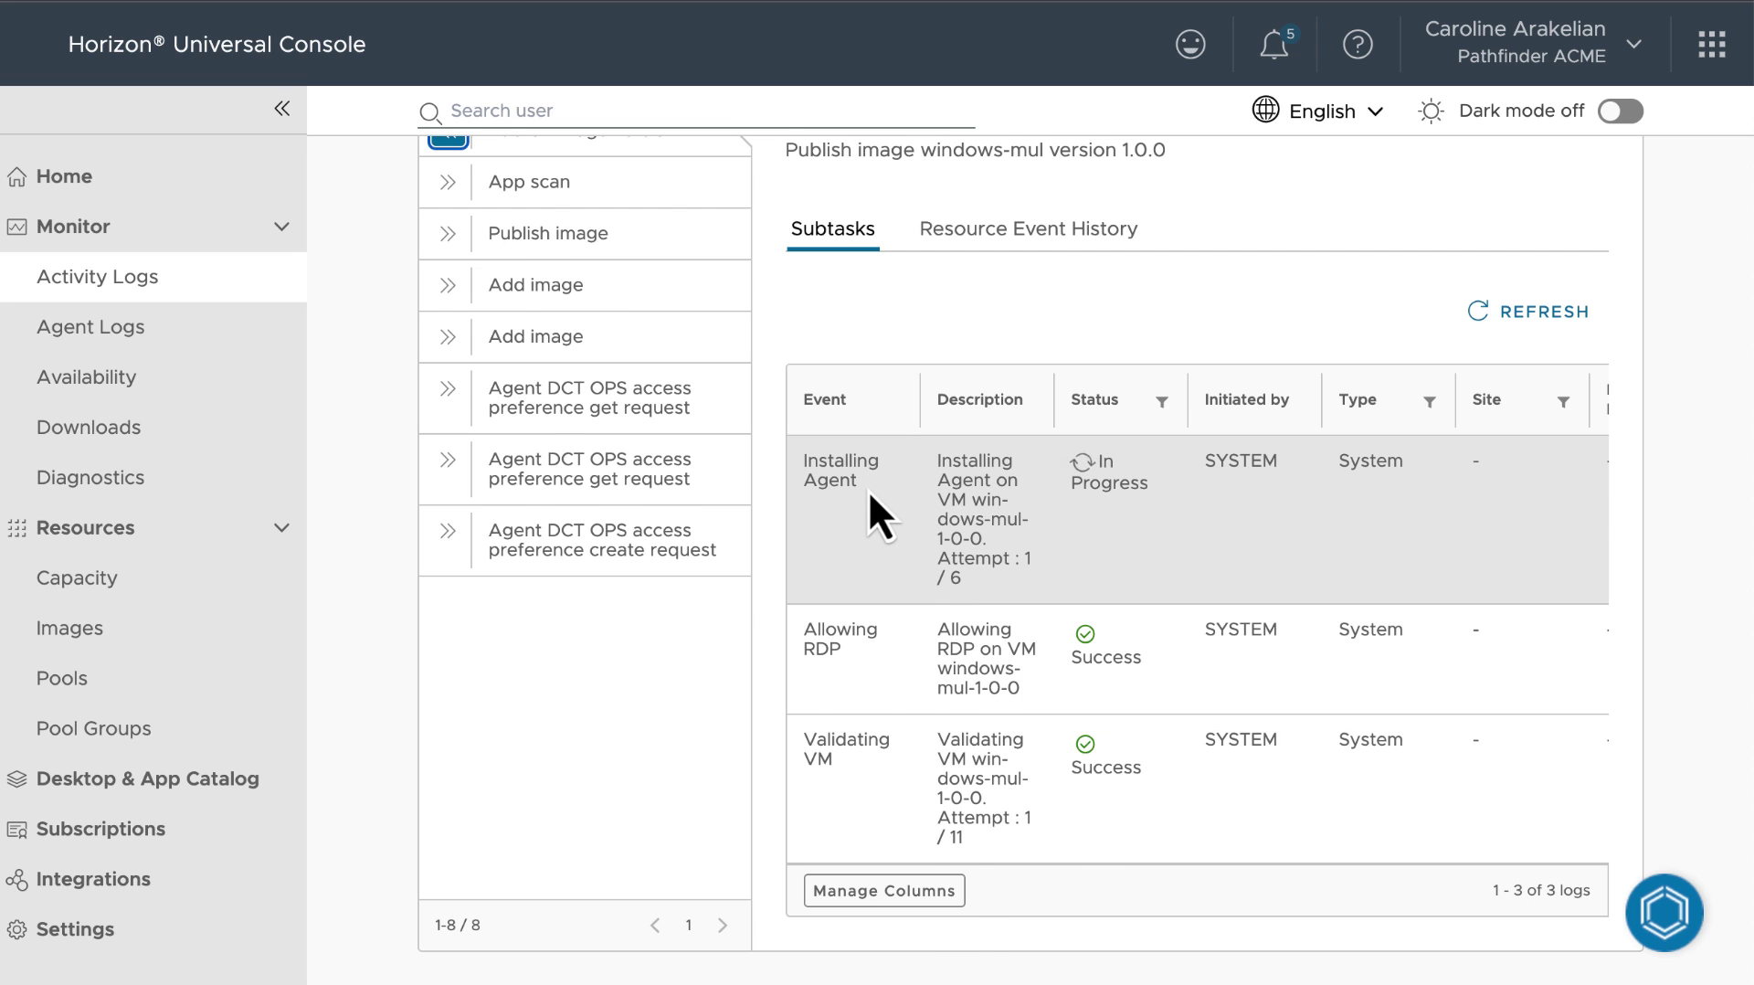
scroll(868, 490, up, 1)
click(1535, 388)
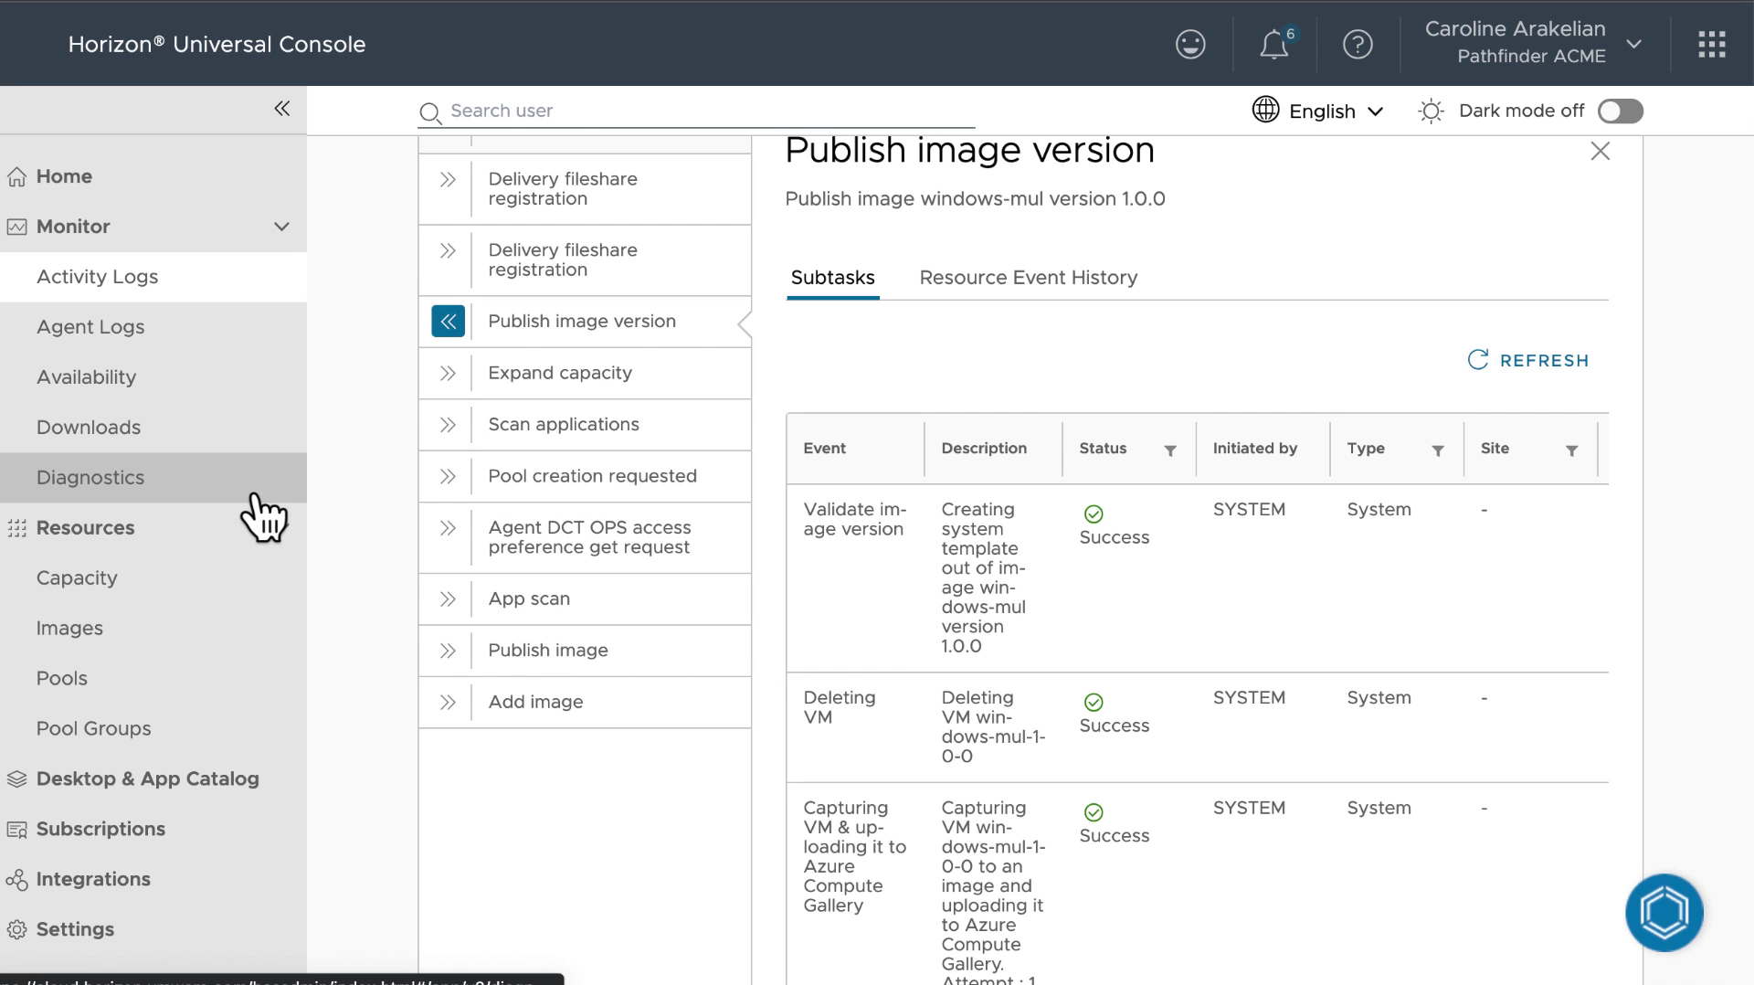
Open version 1.0.0 of the windows-mul image from the images list and examine its status, properties and image copies
click(107, 628)
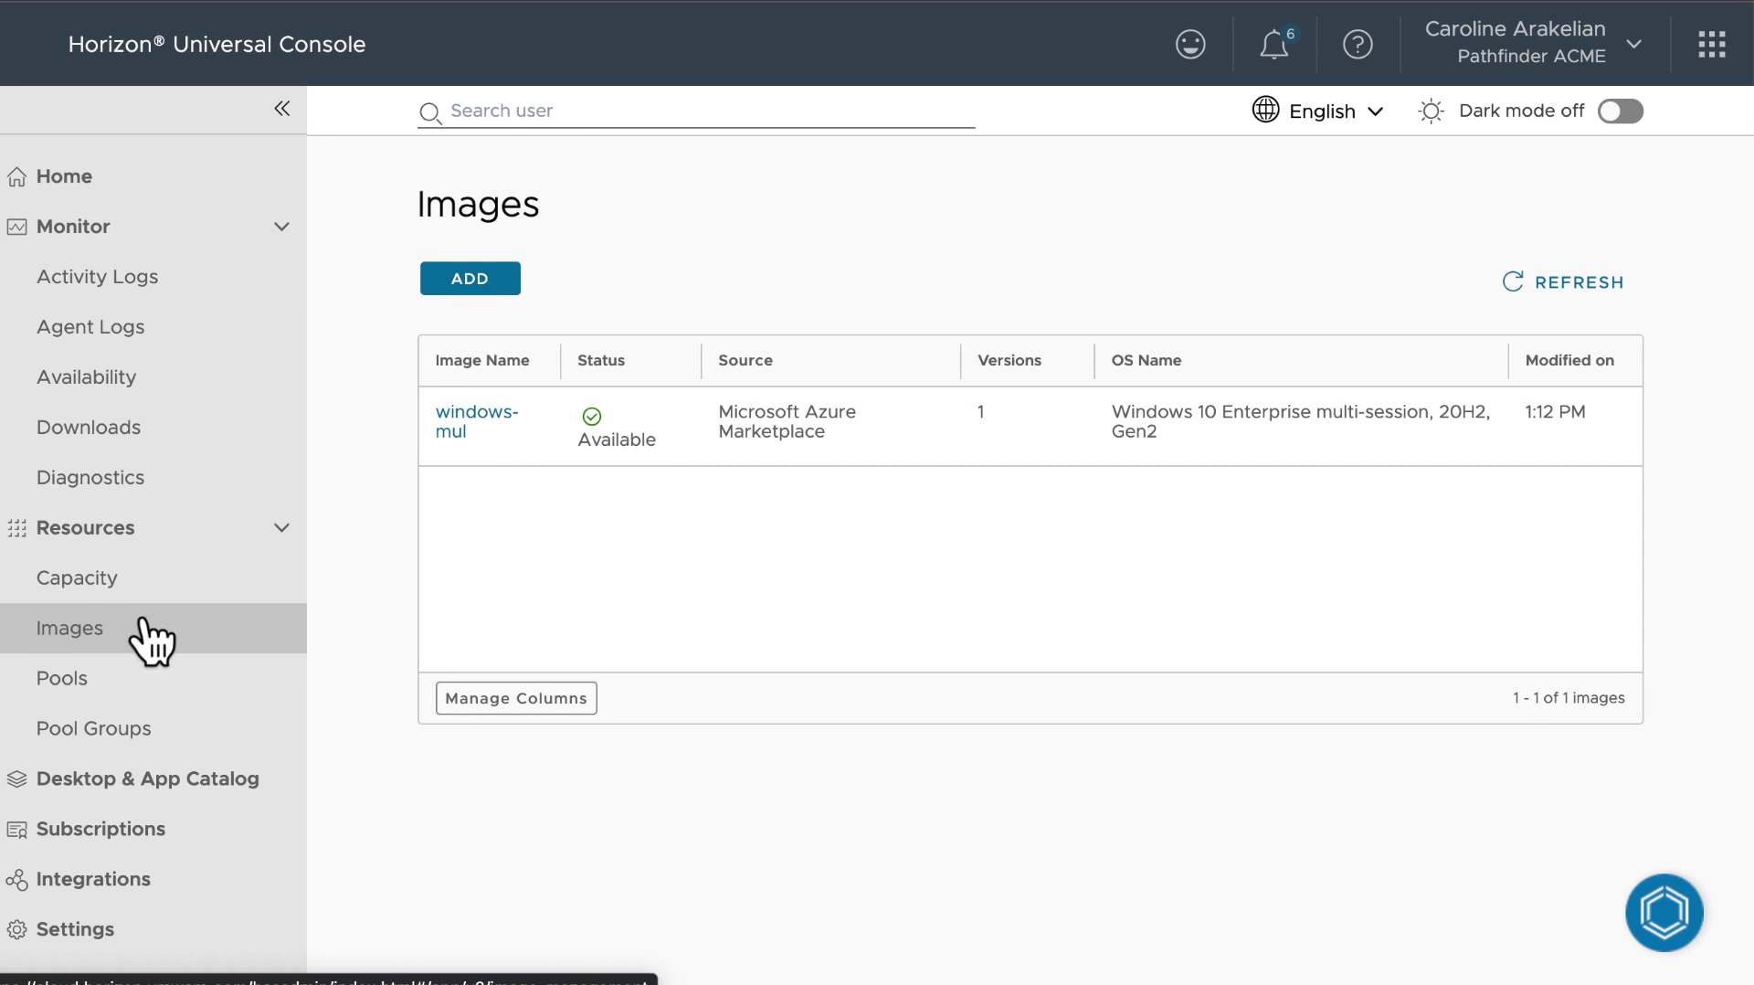
click(475, 420)
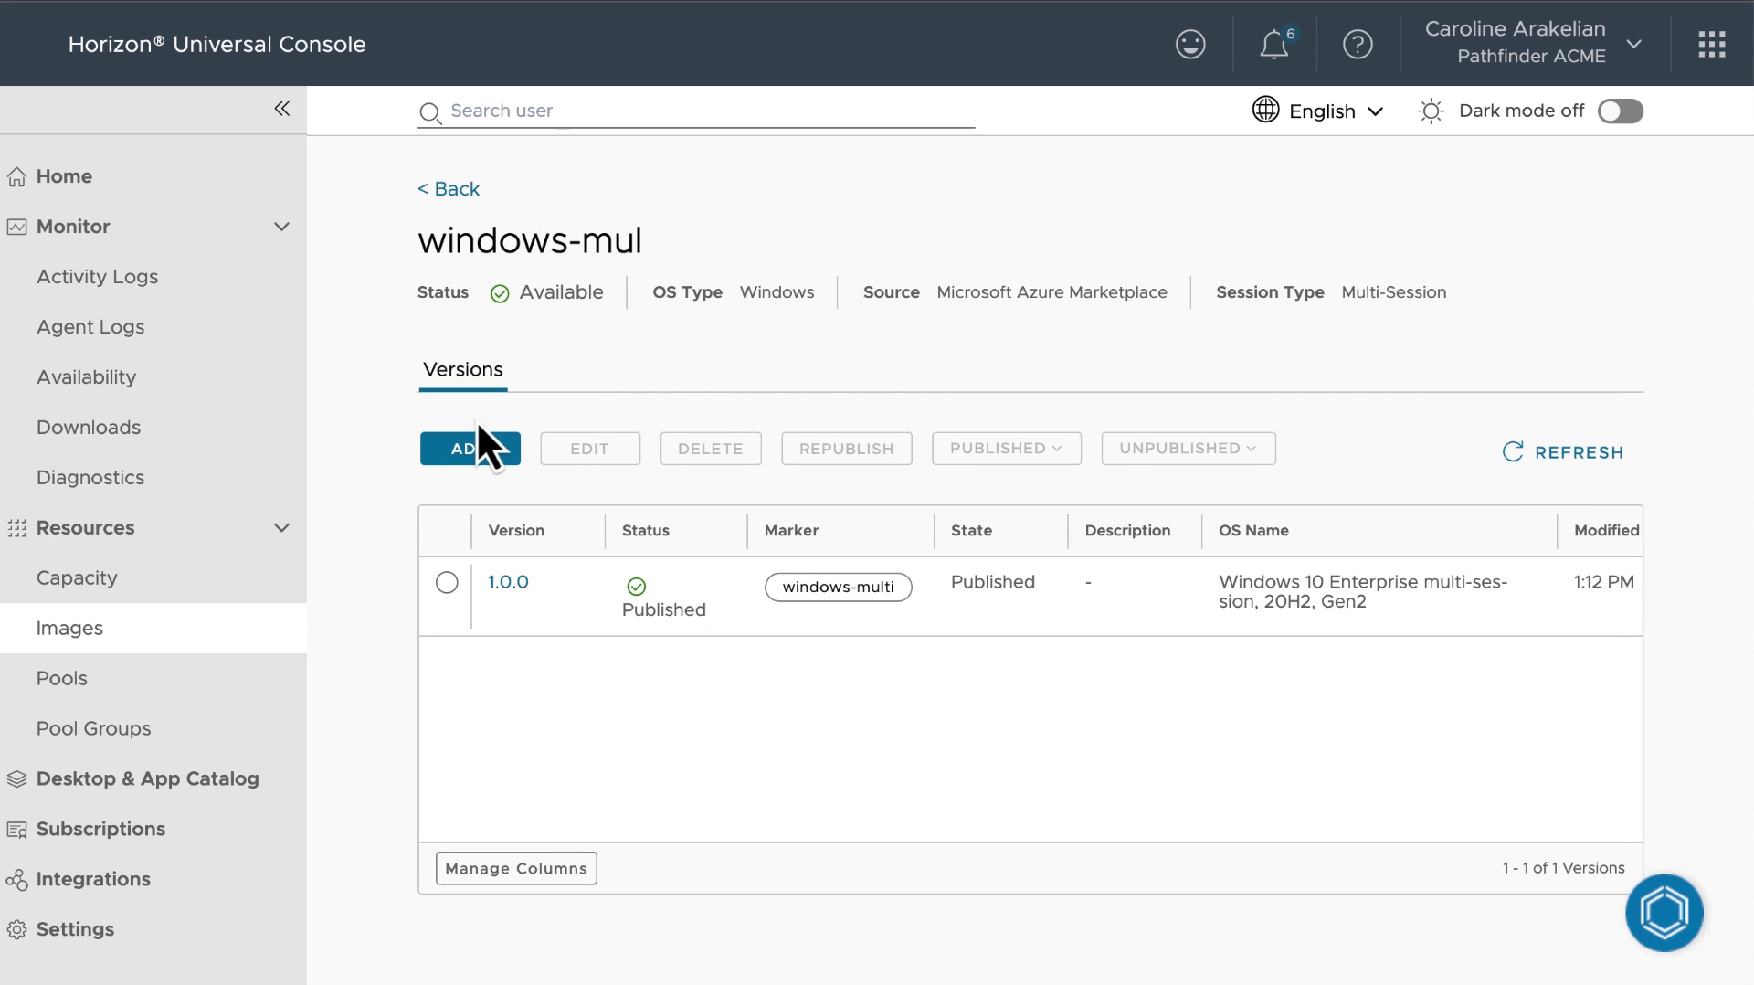
click(510, 582)
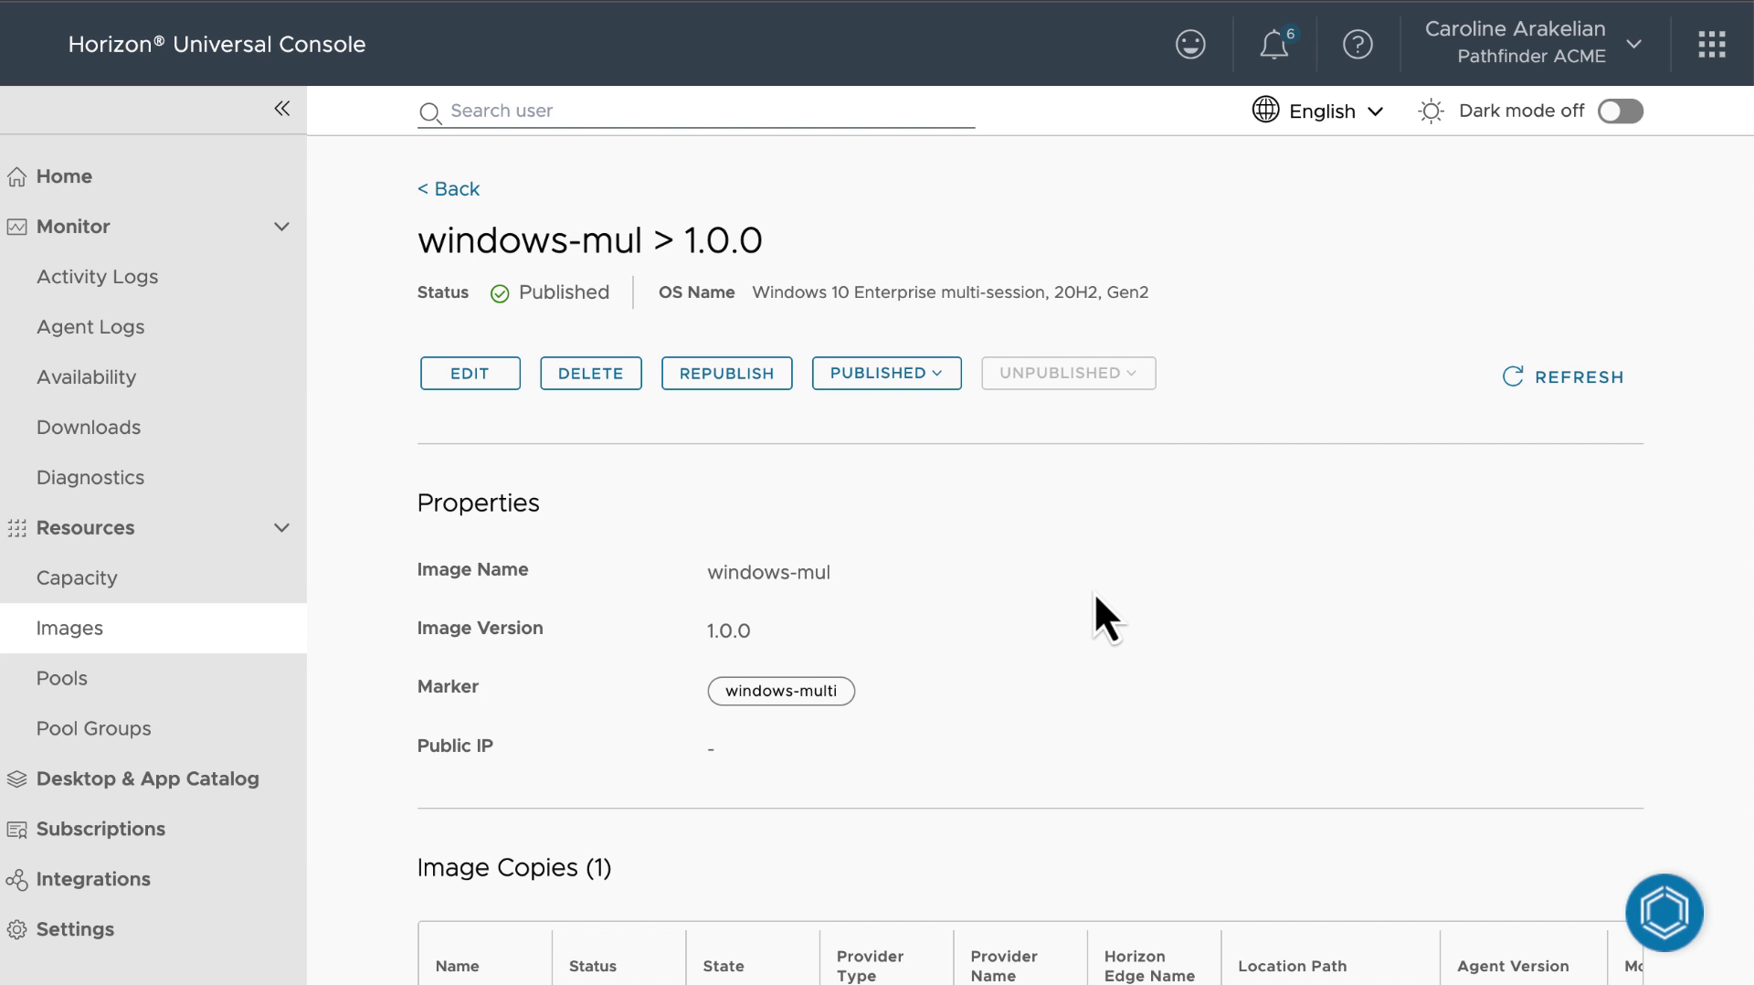
scroll(1095, 598, down, 4)
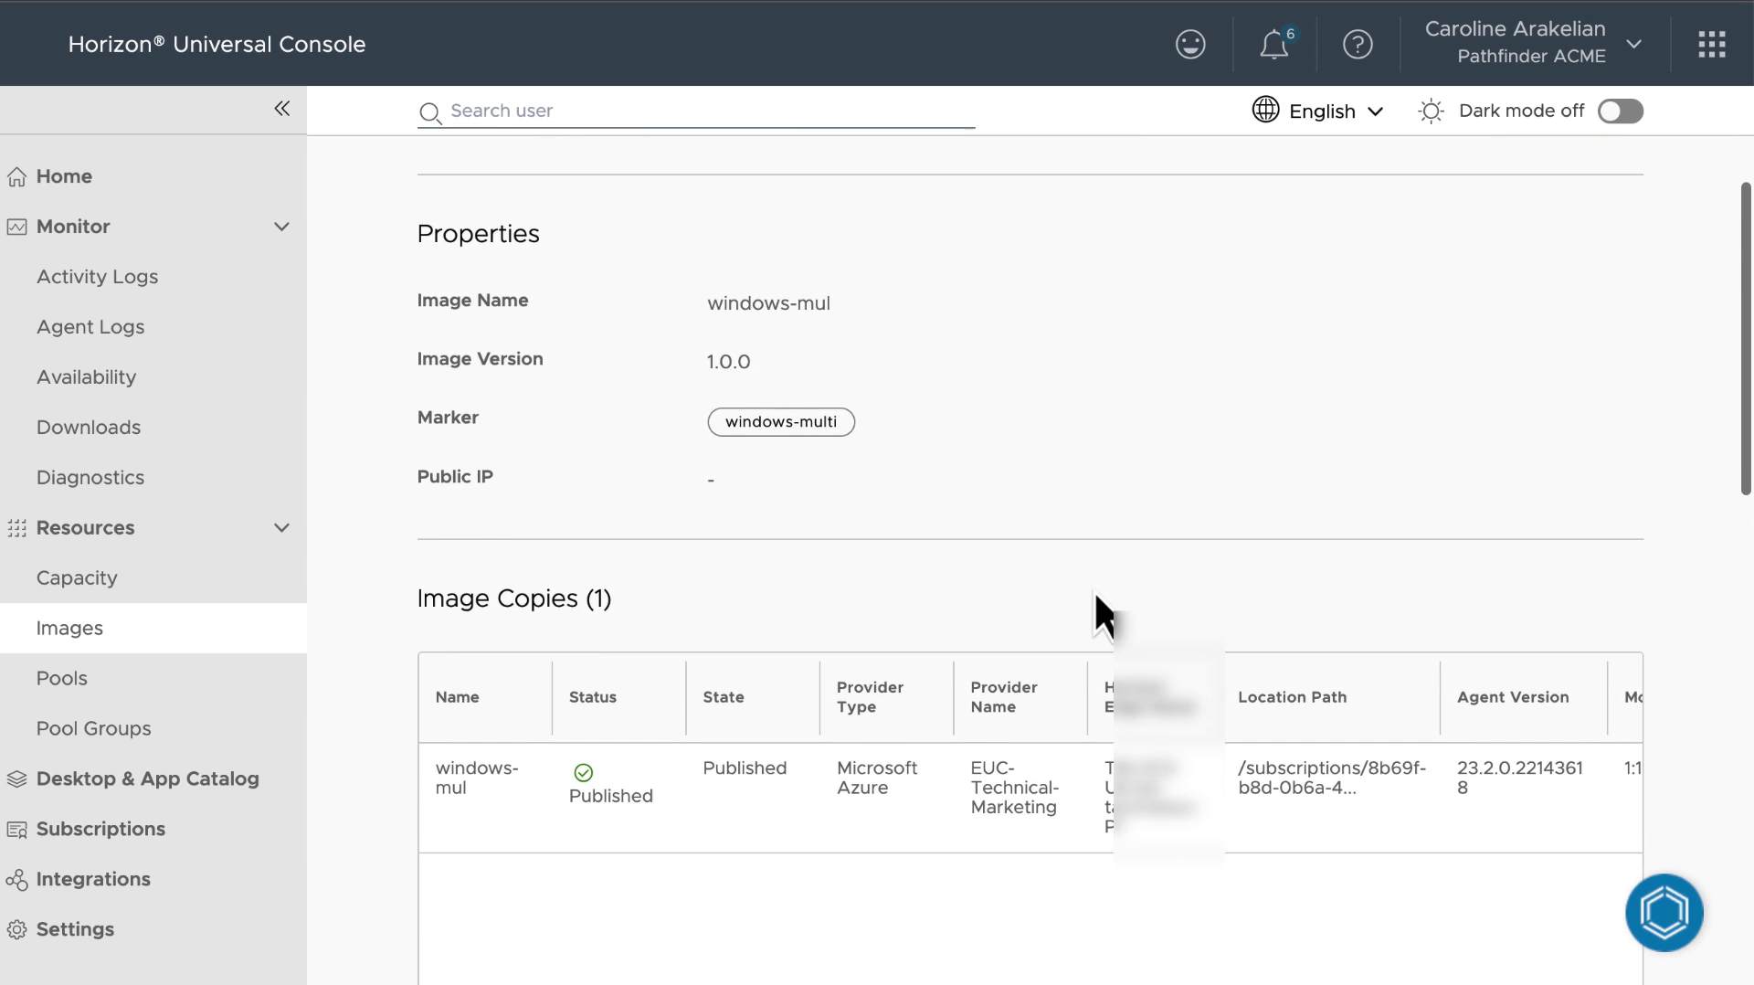